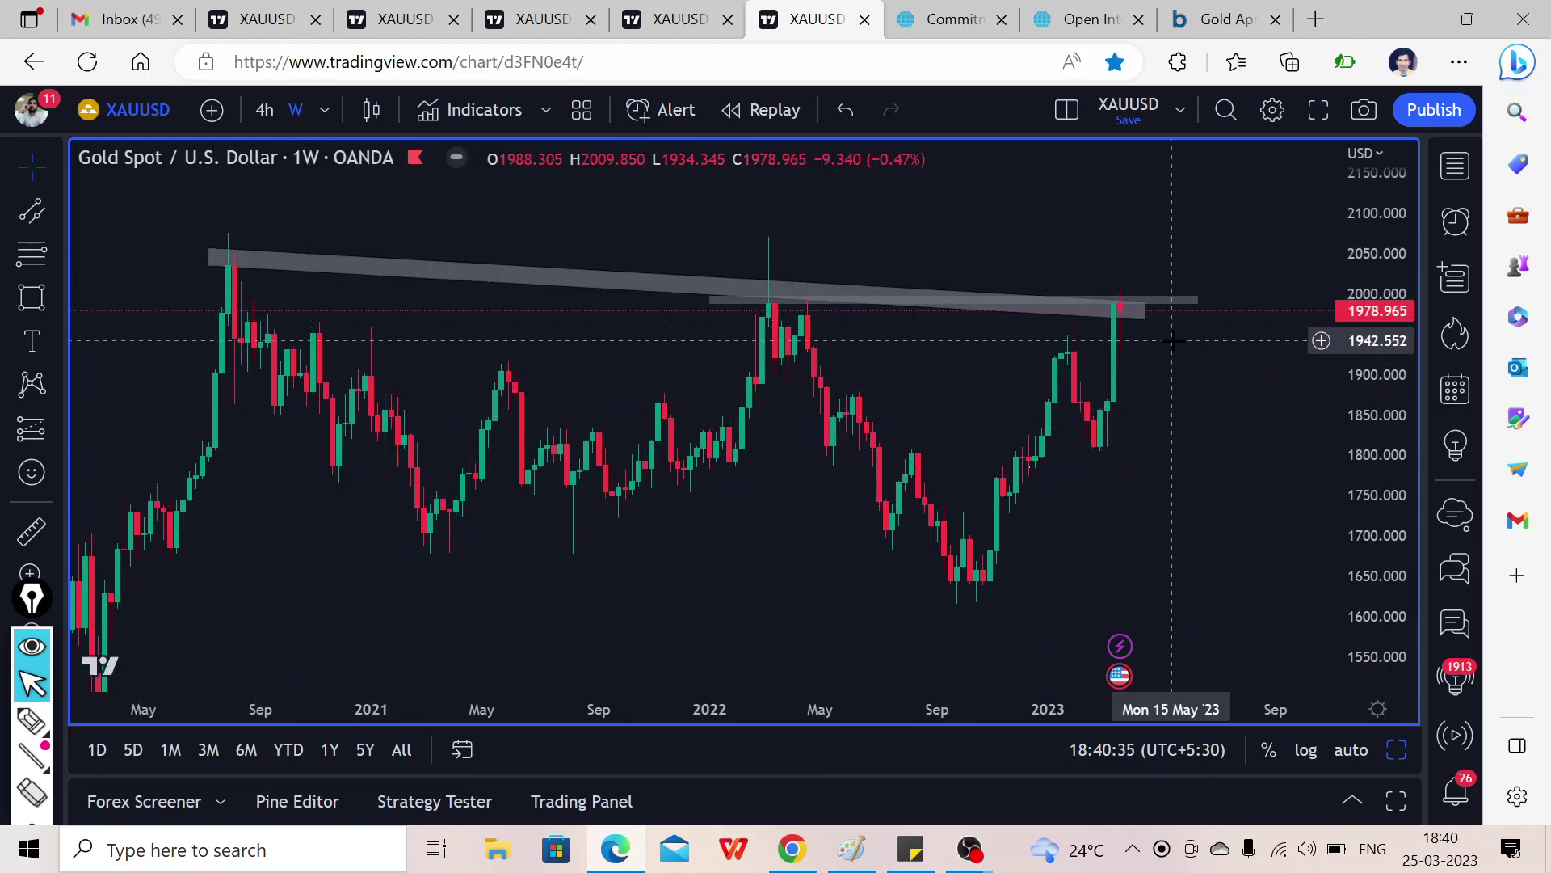
- Mark the price level near 2000 beside the weekly gold chart's price scale with the pen
click(1143, 312)
key(Escape)
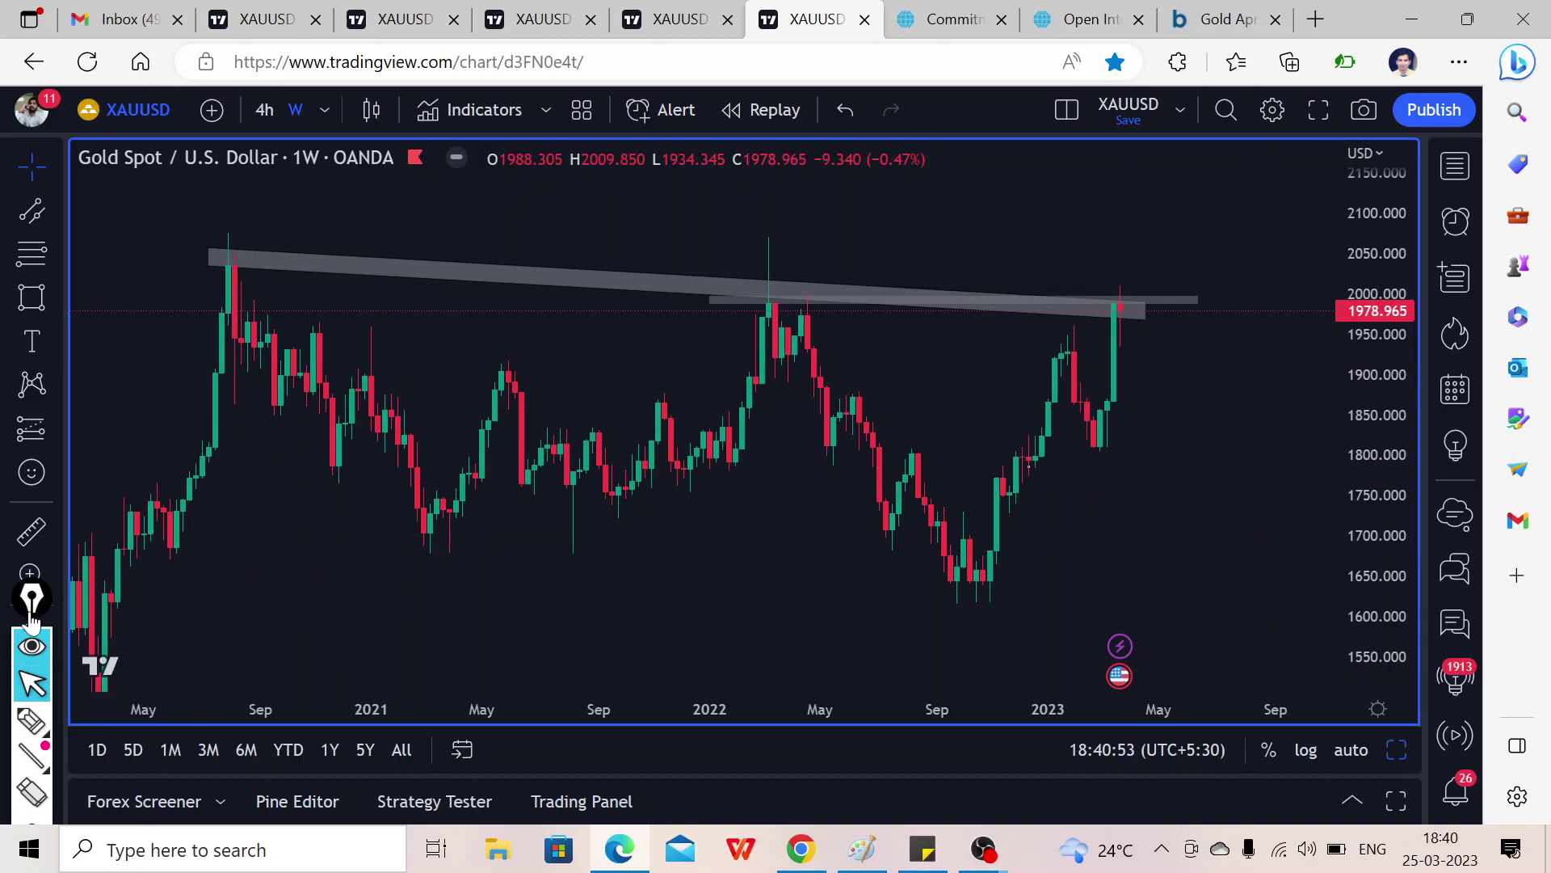
scroll(34, 605, down, 2)
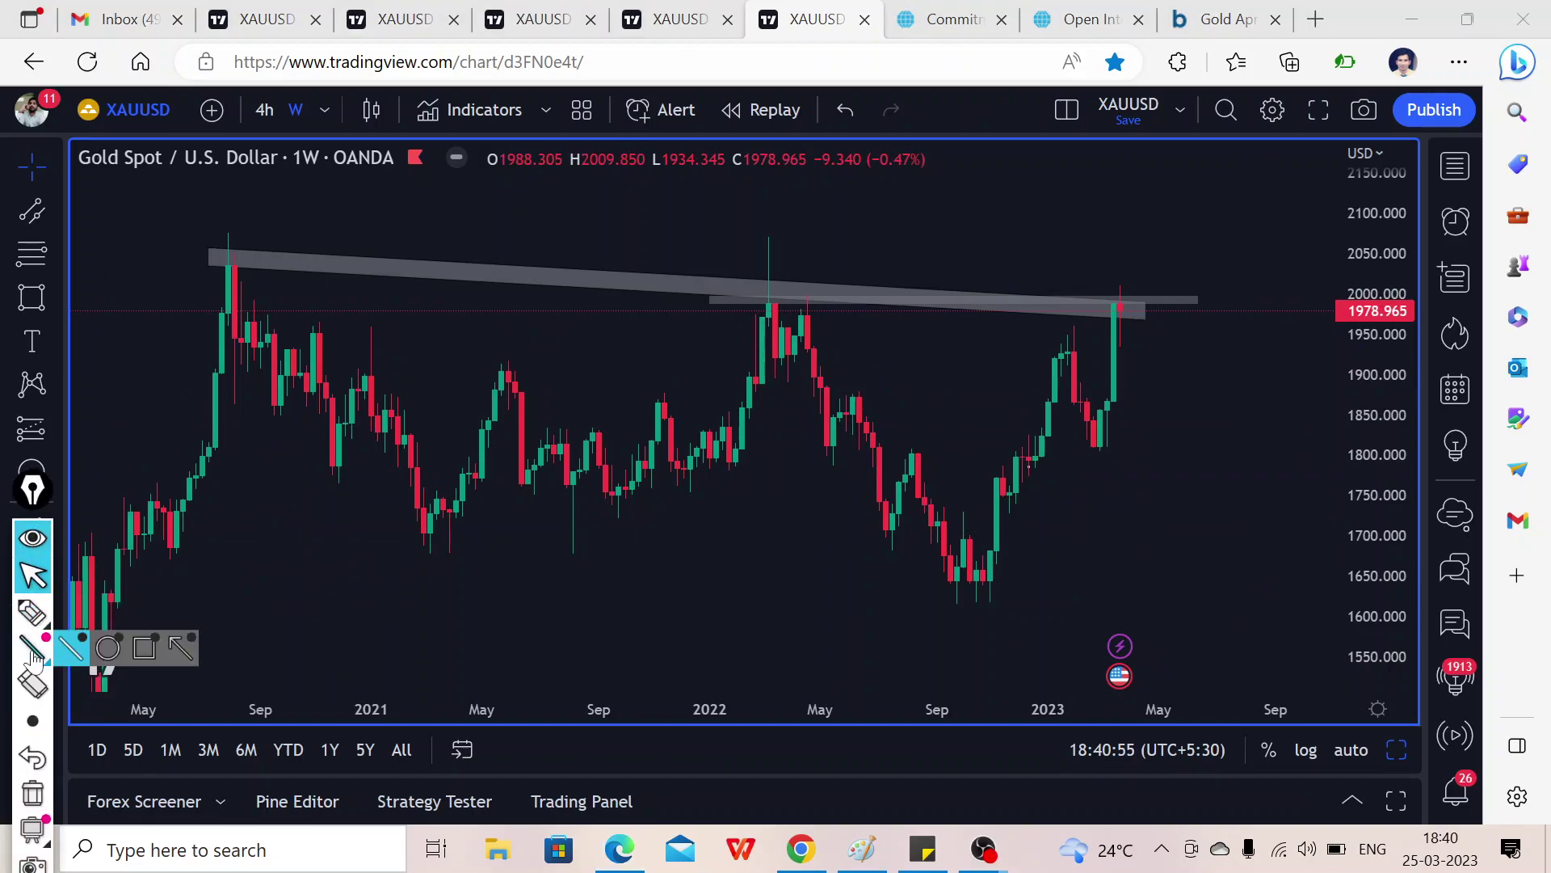
click(33, 614)
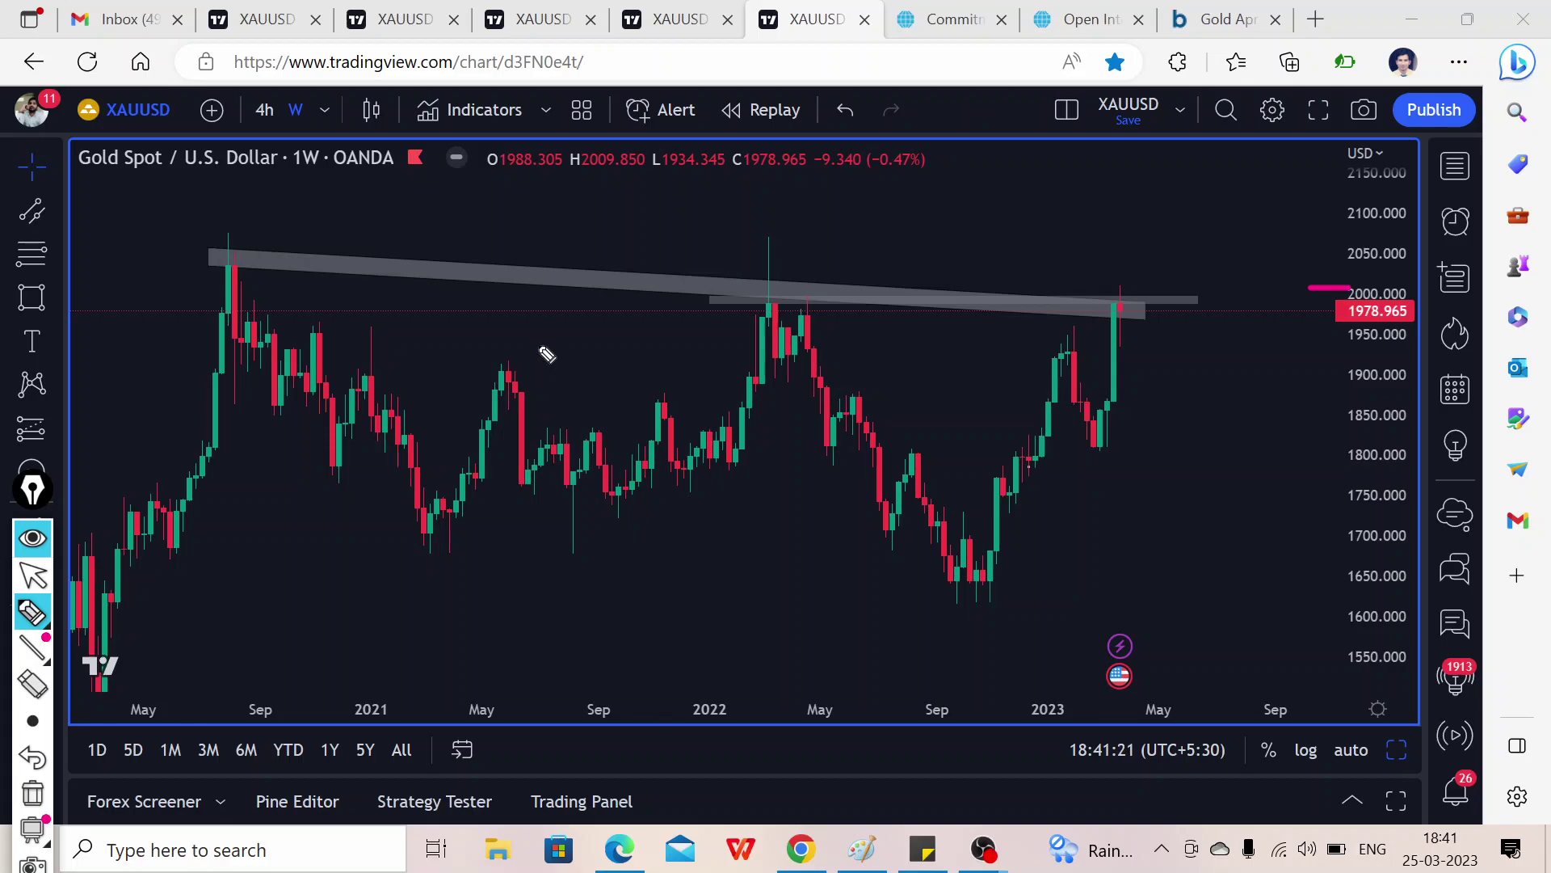
click(32, 575)
- Open the CME Commitment of Traders page and underline Managed Money, the 3/21/2023 date, Change in Positions, Long and Short
click(956, 18)
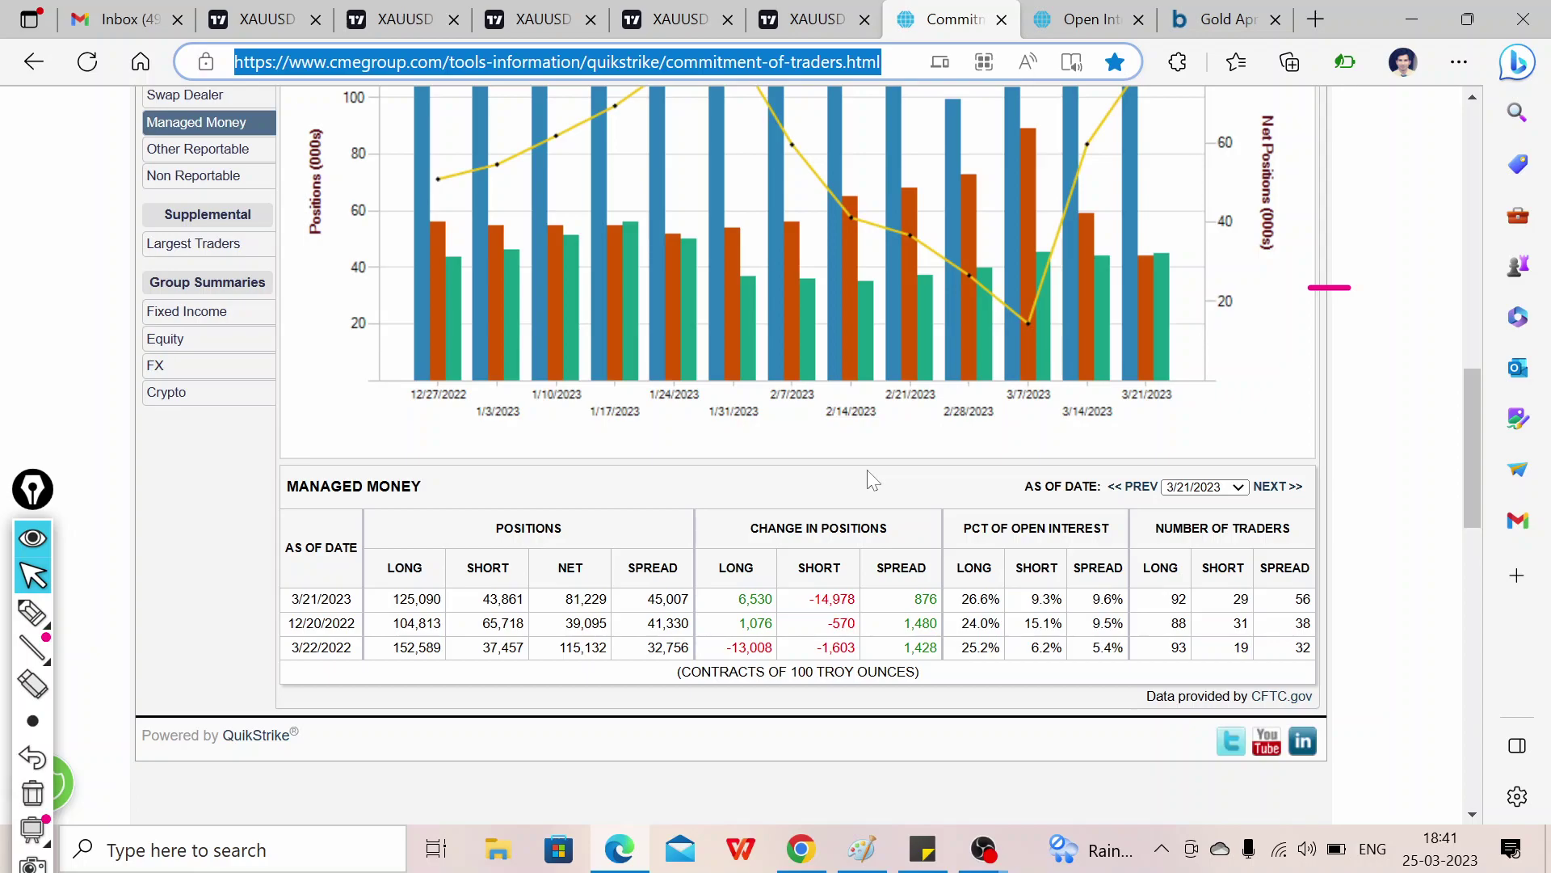
click(32, 612)
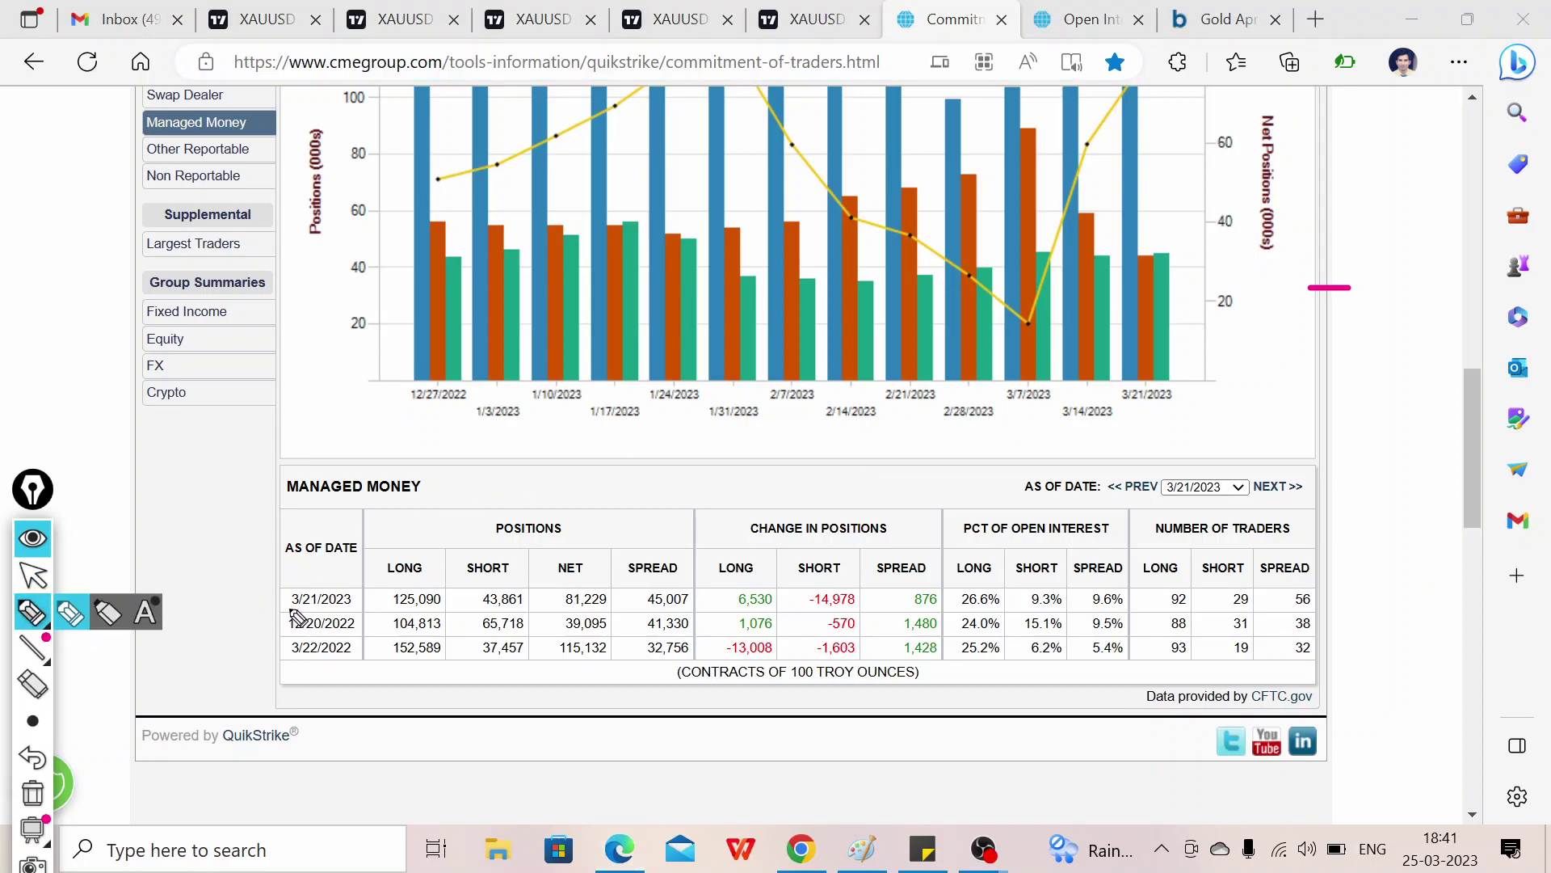
drag(284, 606, 352, 607)
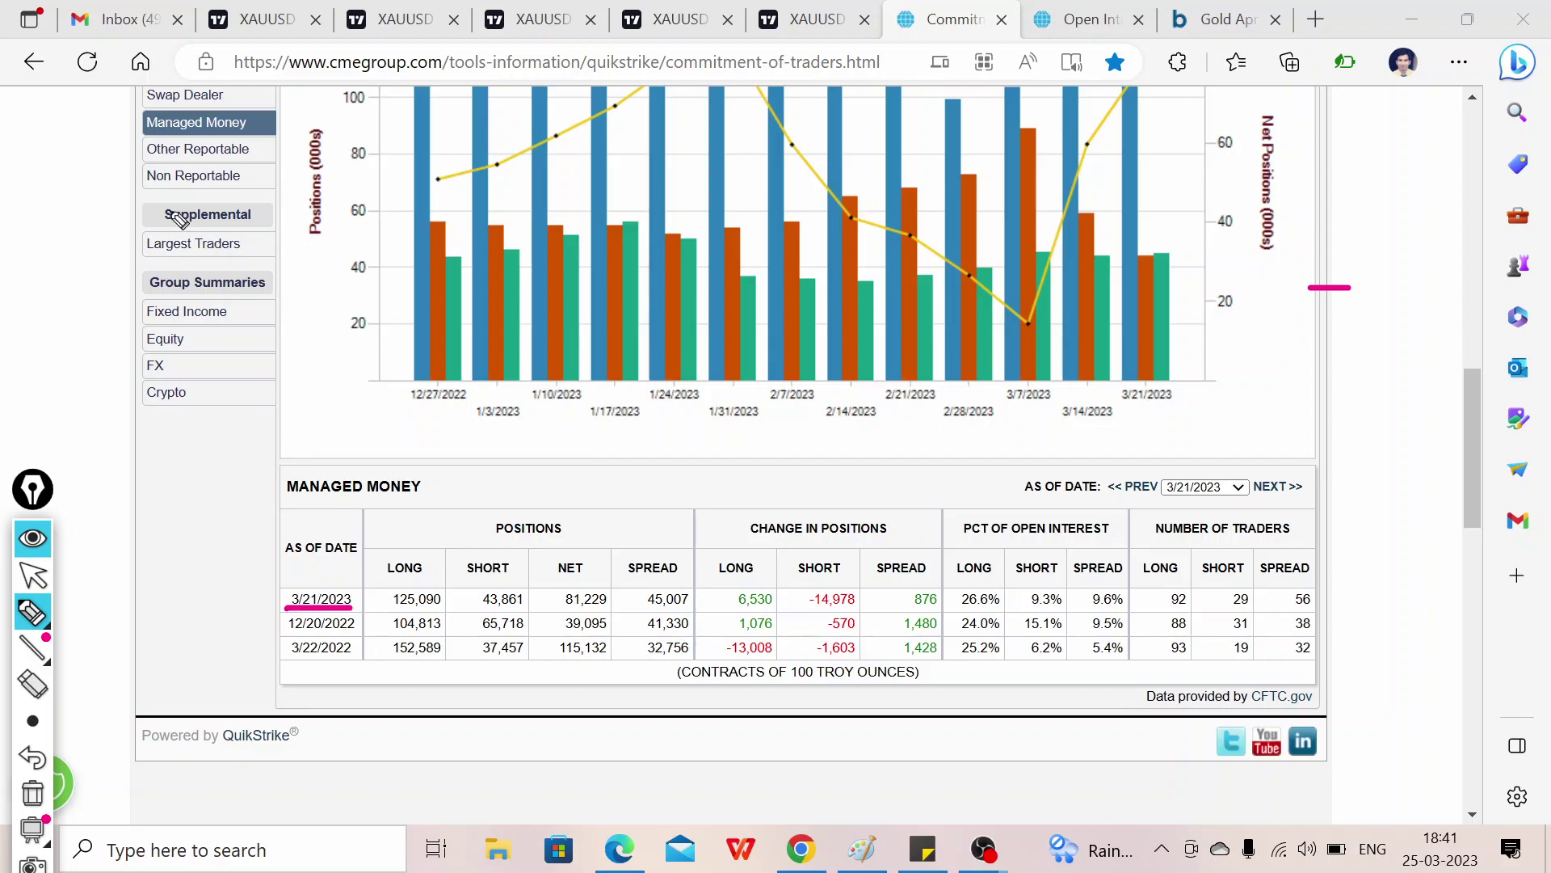
drag(147, 141, 227, 141)
drag(749, 546, 840, 546)
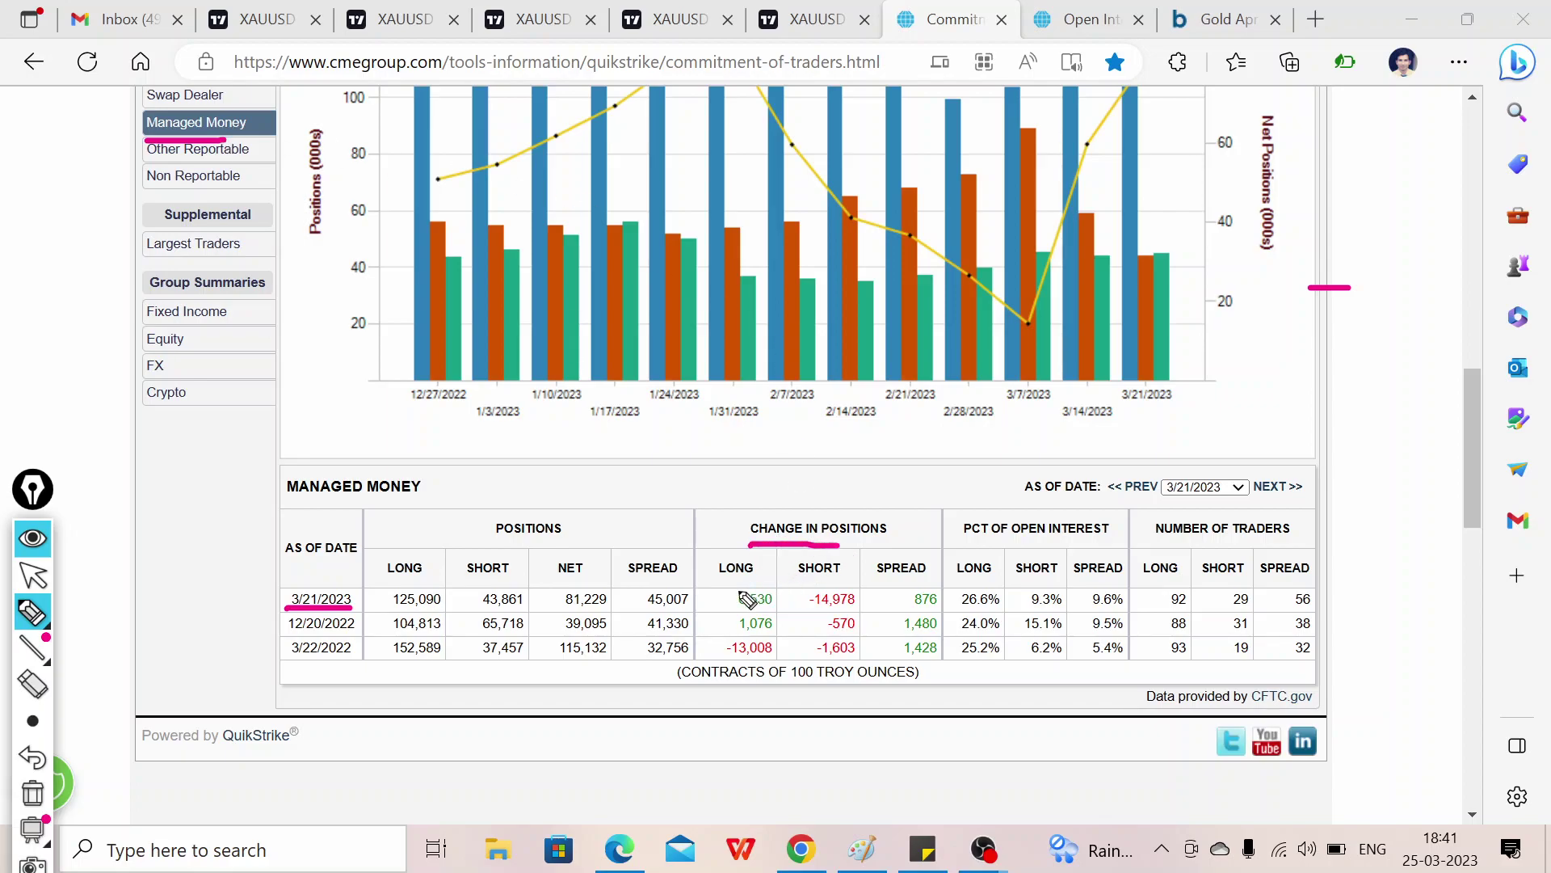
drag(718, 580, 762, 579)
drag(796, 583, 842, 575)
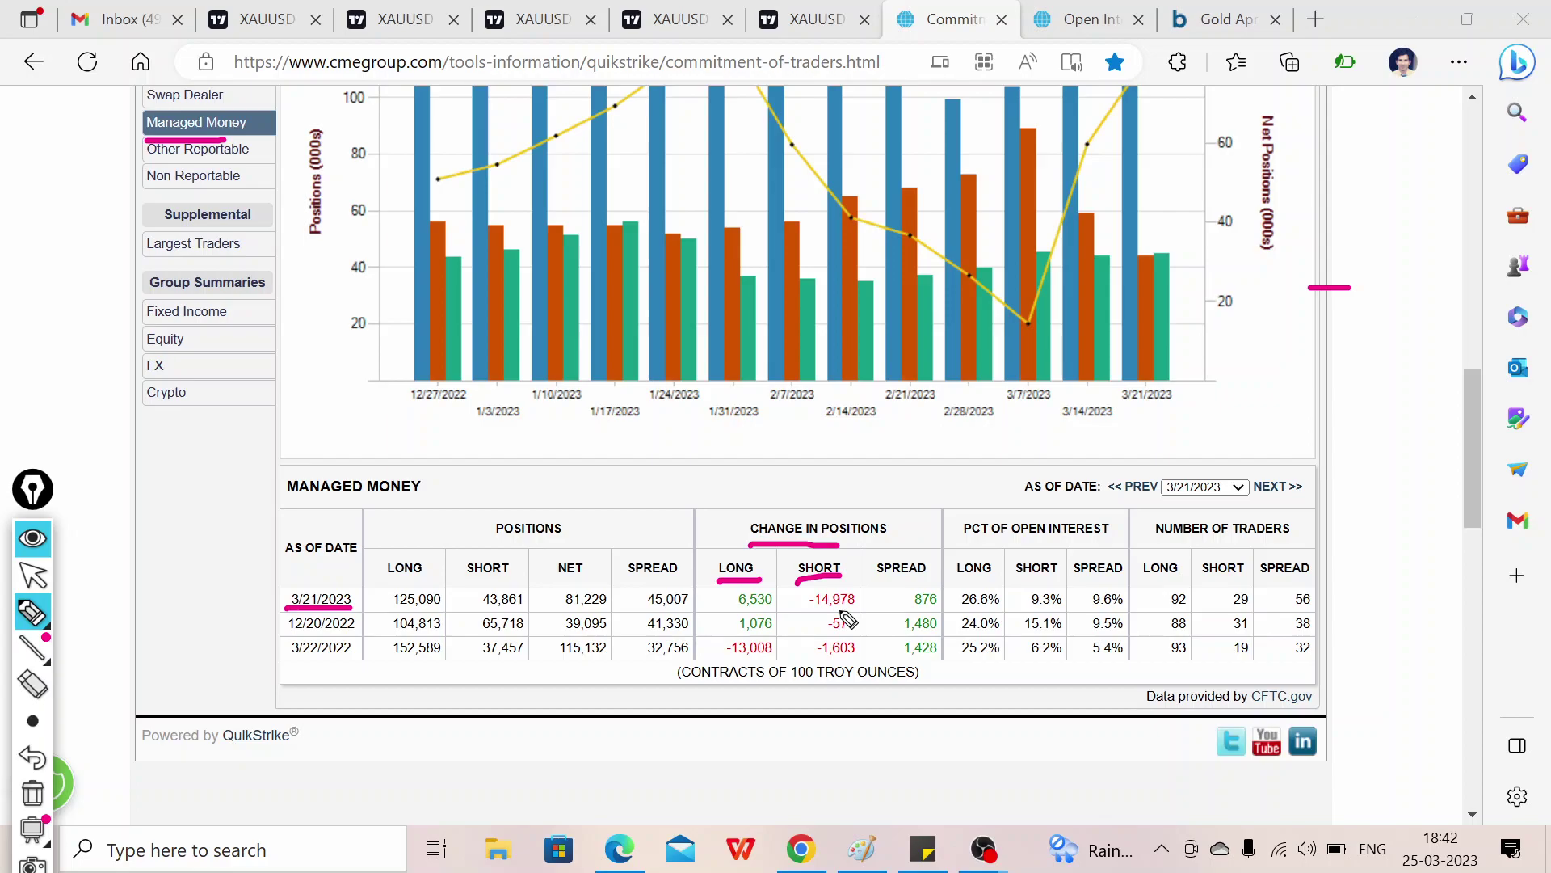
- Switch to the hourly XAUUSD trendline chart and erase the leftover underlines in the plot and the mark at the price scale
click(32, 575)
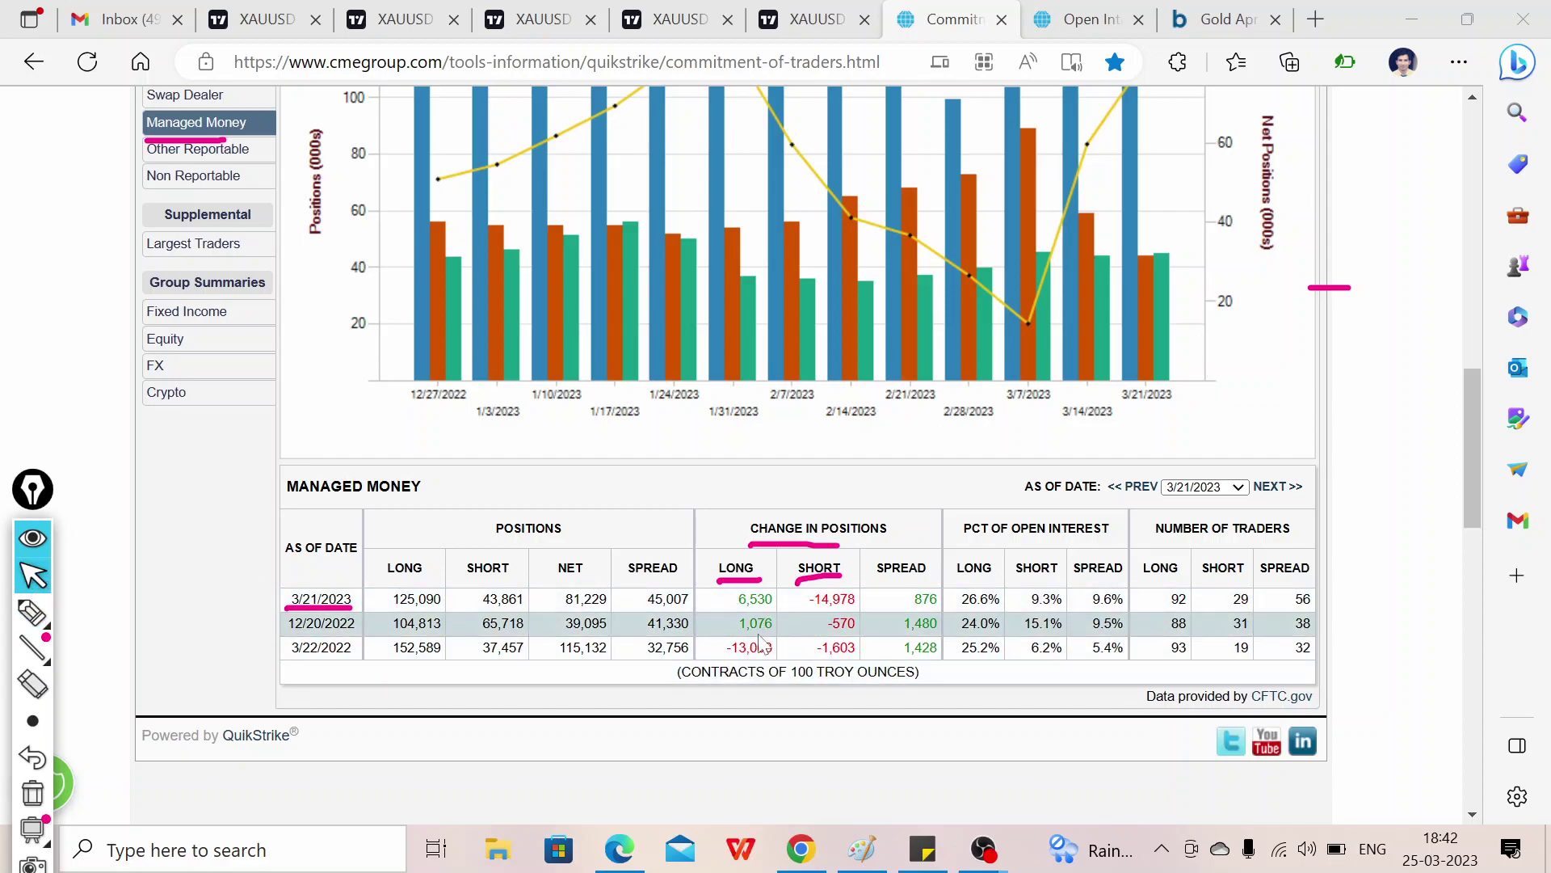
click(266, 11)
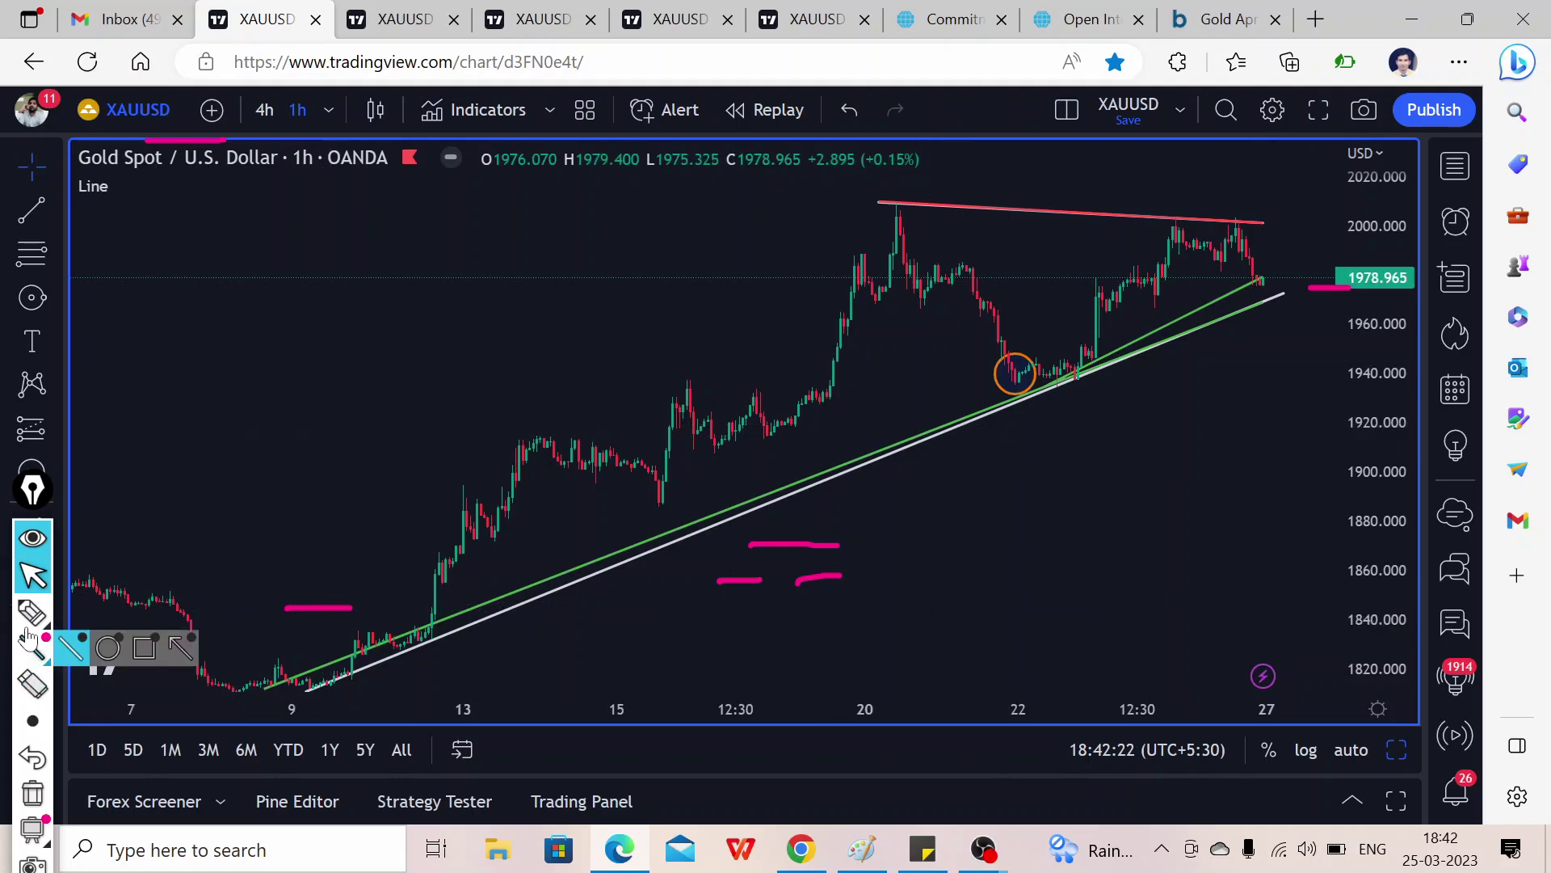
click(30, 687)
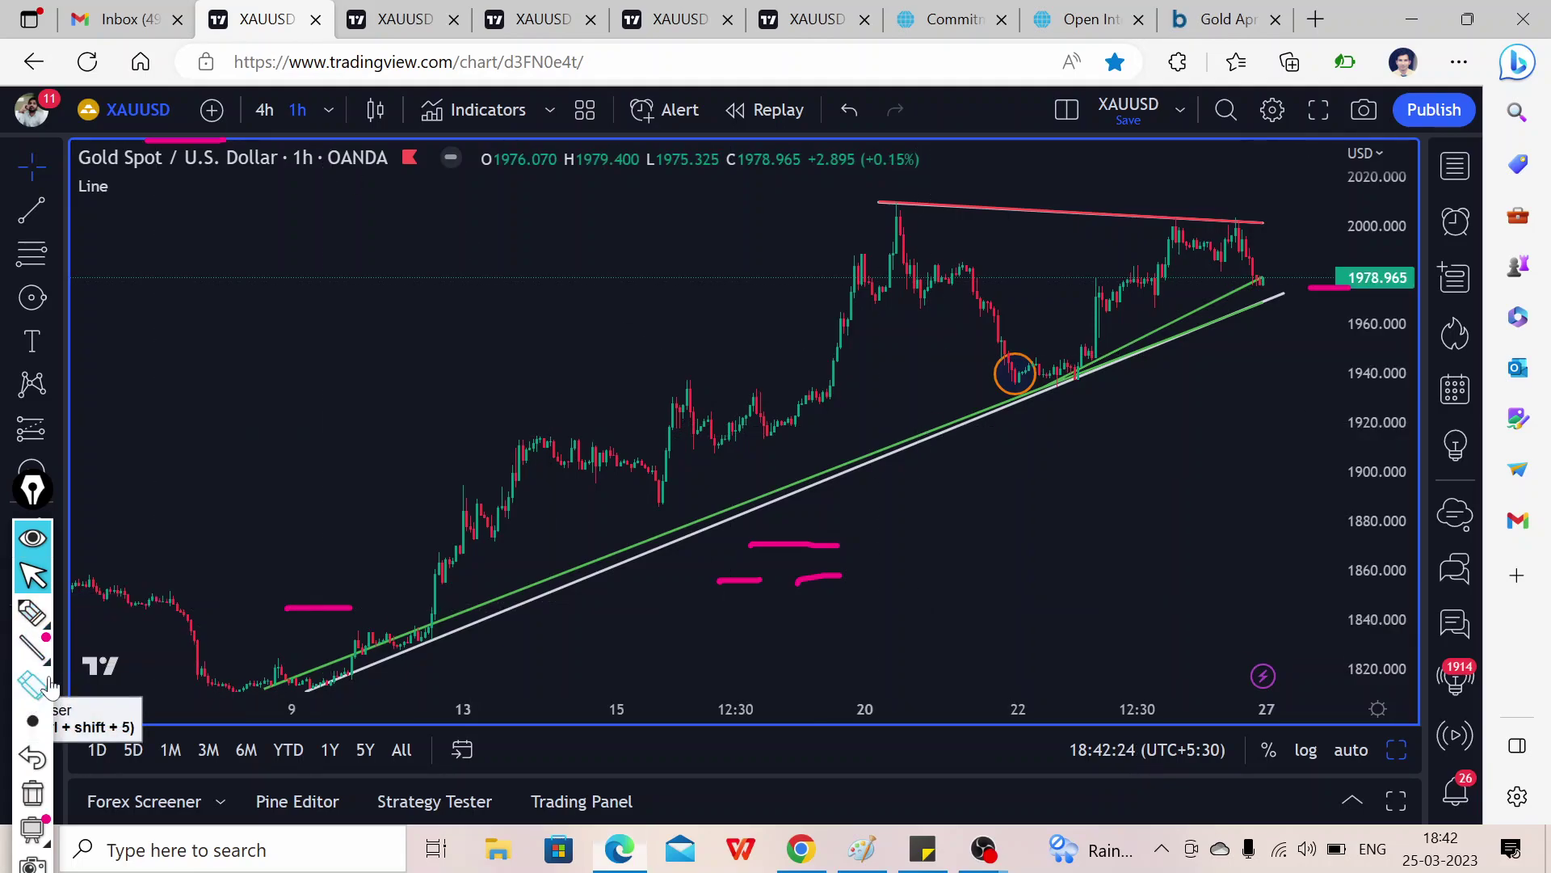
drag(323, 614, 841, 602)
click(1333, 286)
- Draw an arrow at the circled low, underline the 1940 price level, and draw a rising arrow to the red resistance line
click(30, 618)
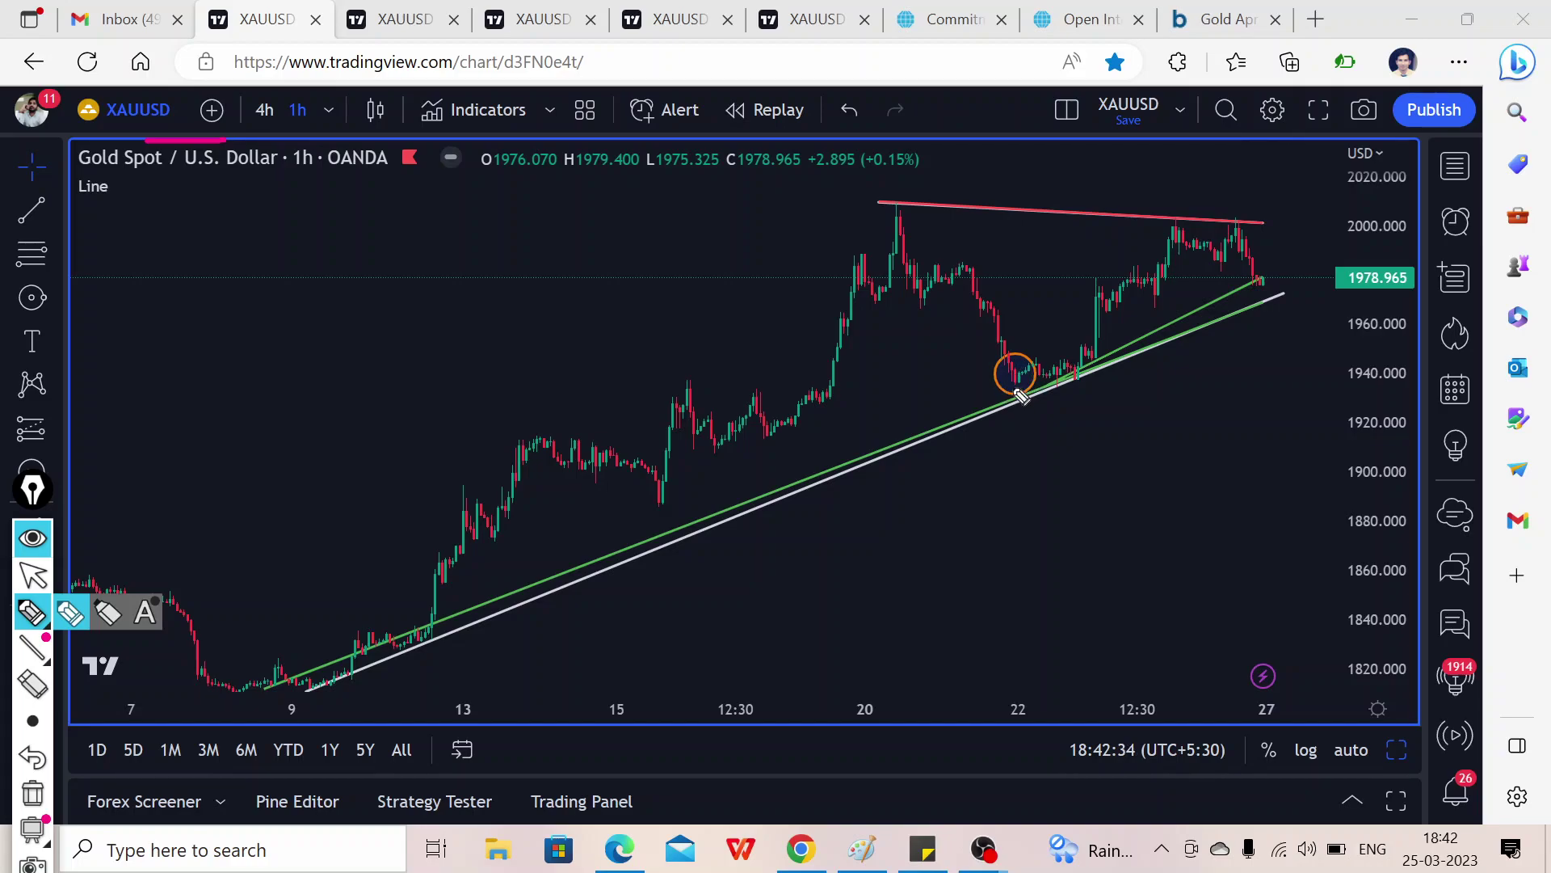
drag(1014, 391, 1036, 401)
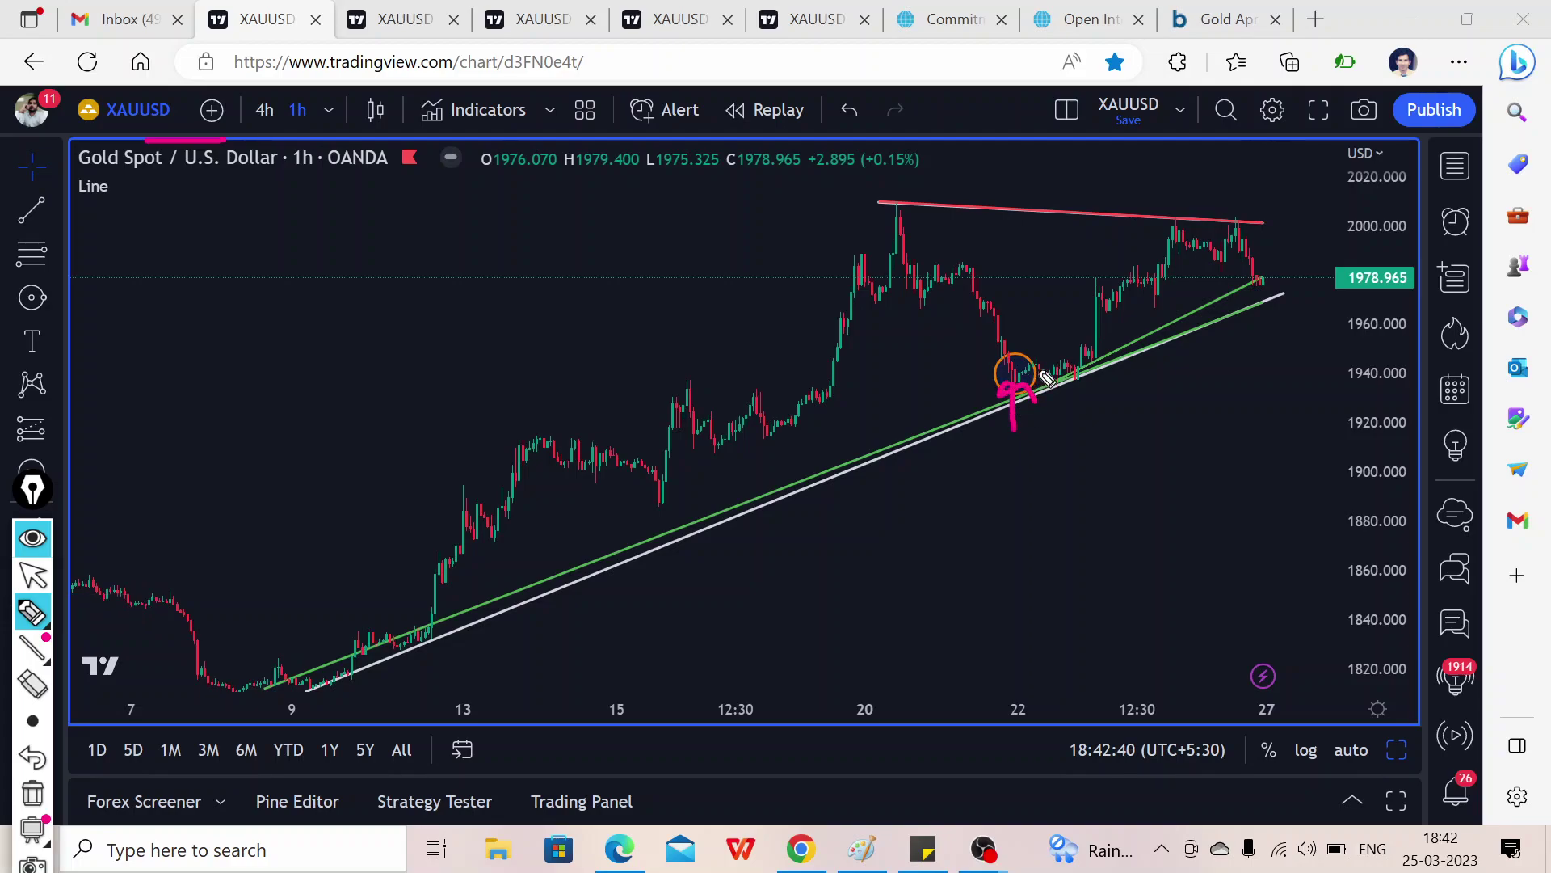
drag(1284, 374, 1373, 374)
drag(1020, 375, 1147, 223)
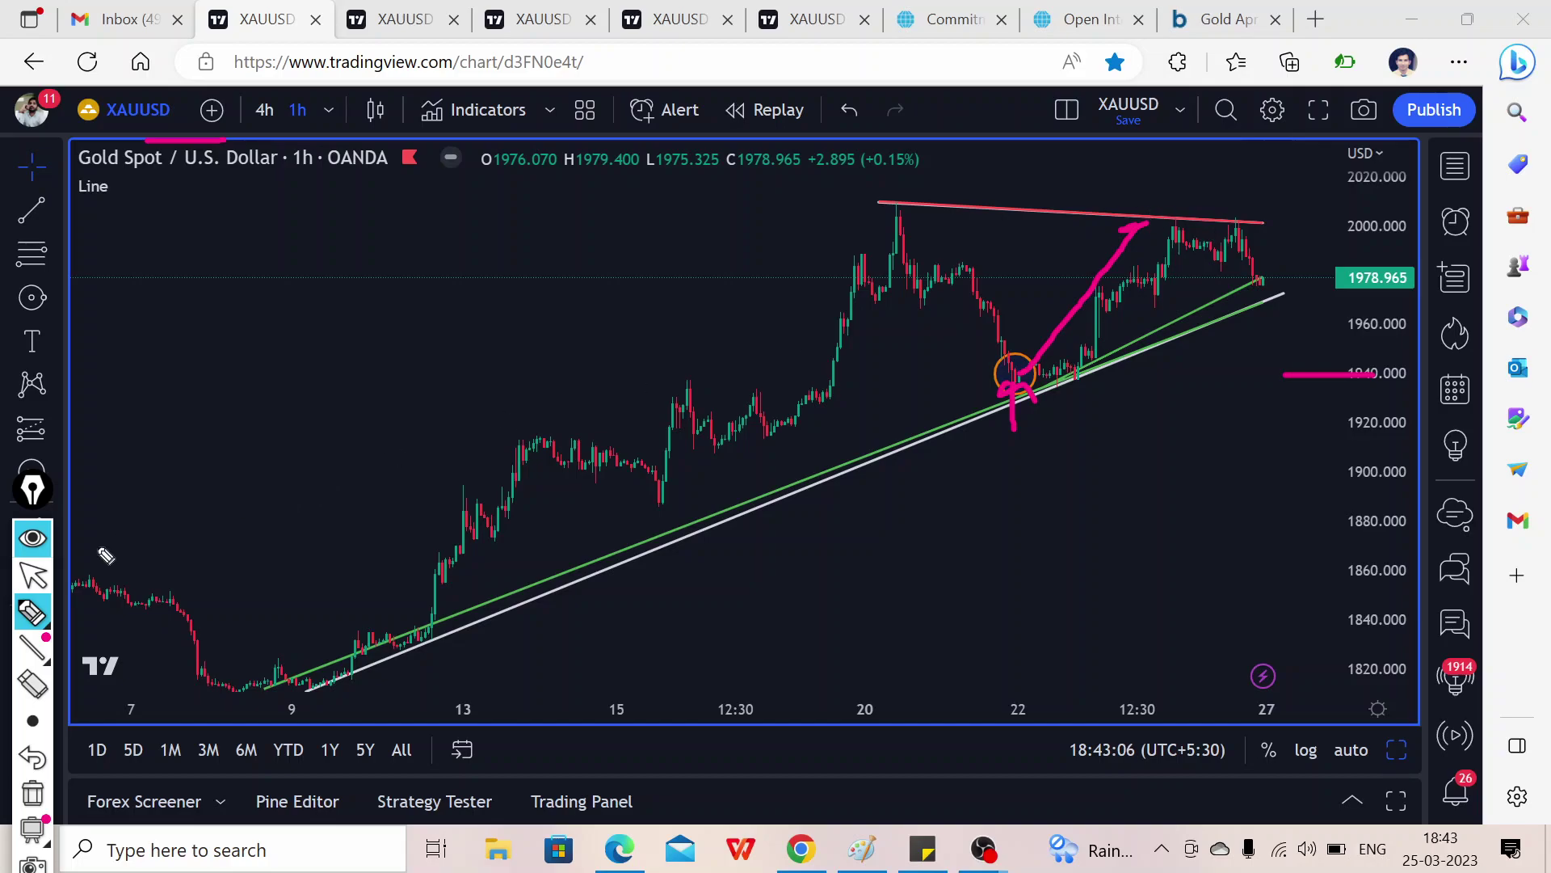
- Erase the arrows at the circled low and the underline at the 1940 level
click(32, 684)
click(1022, 373)
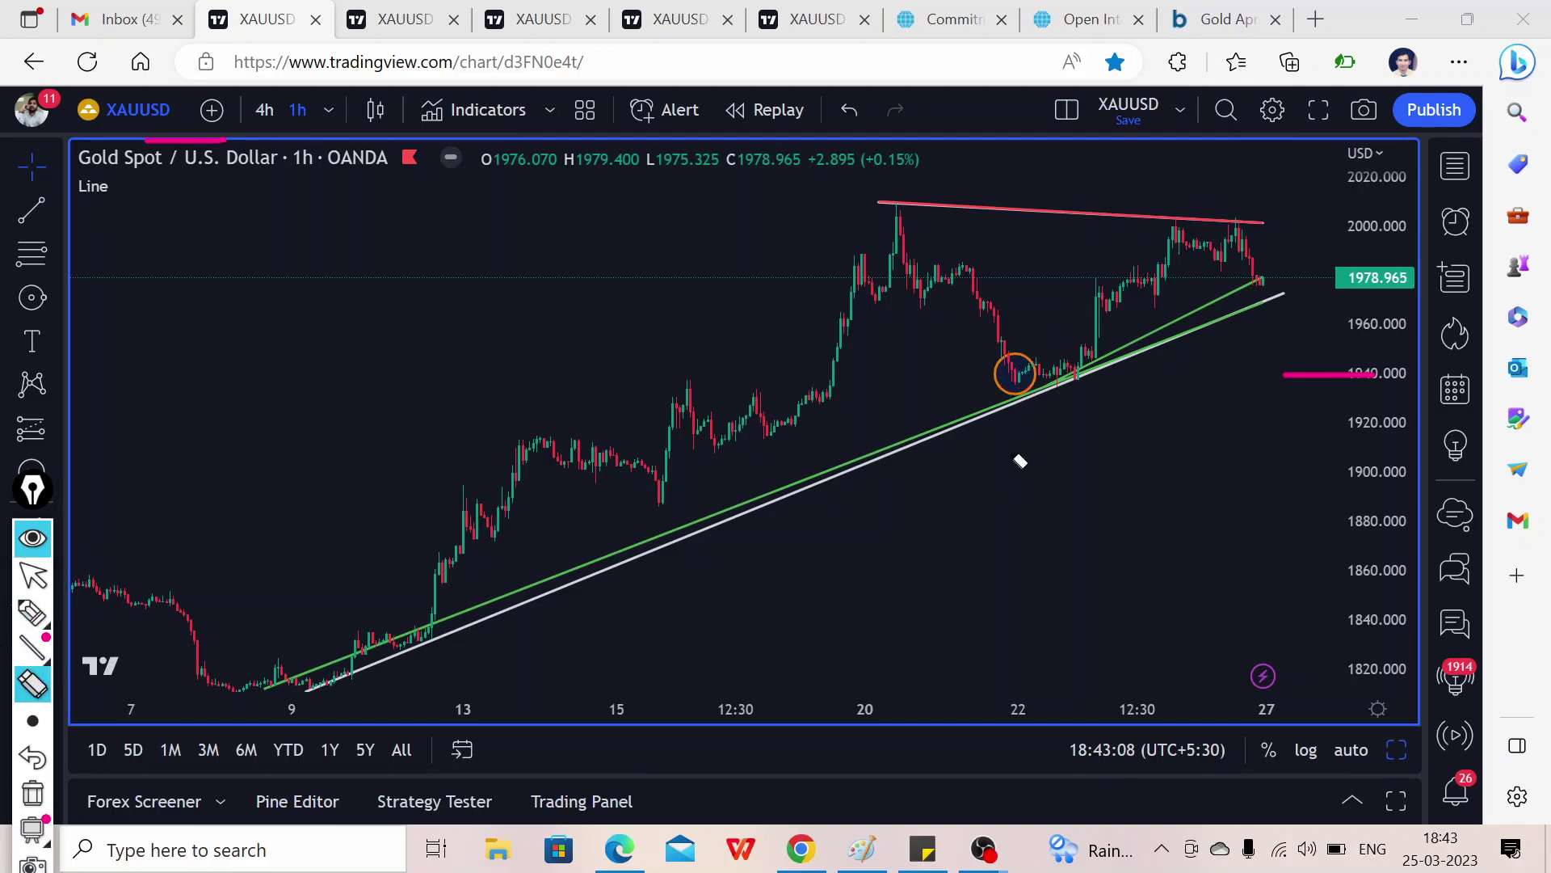
click(1374, 375)
- Mark the points where price touches the white rising trendline, near 9 March, before 13 March and after 22 March
click(32, 612)
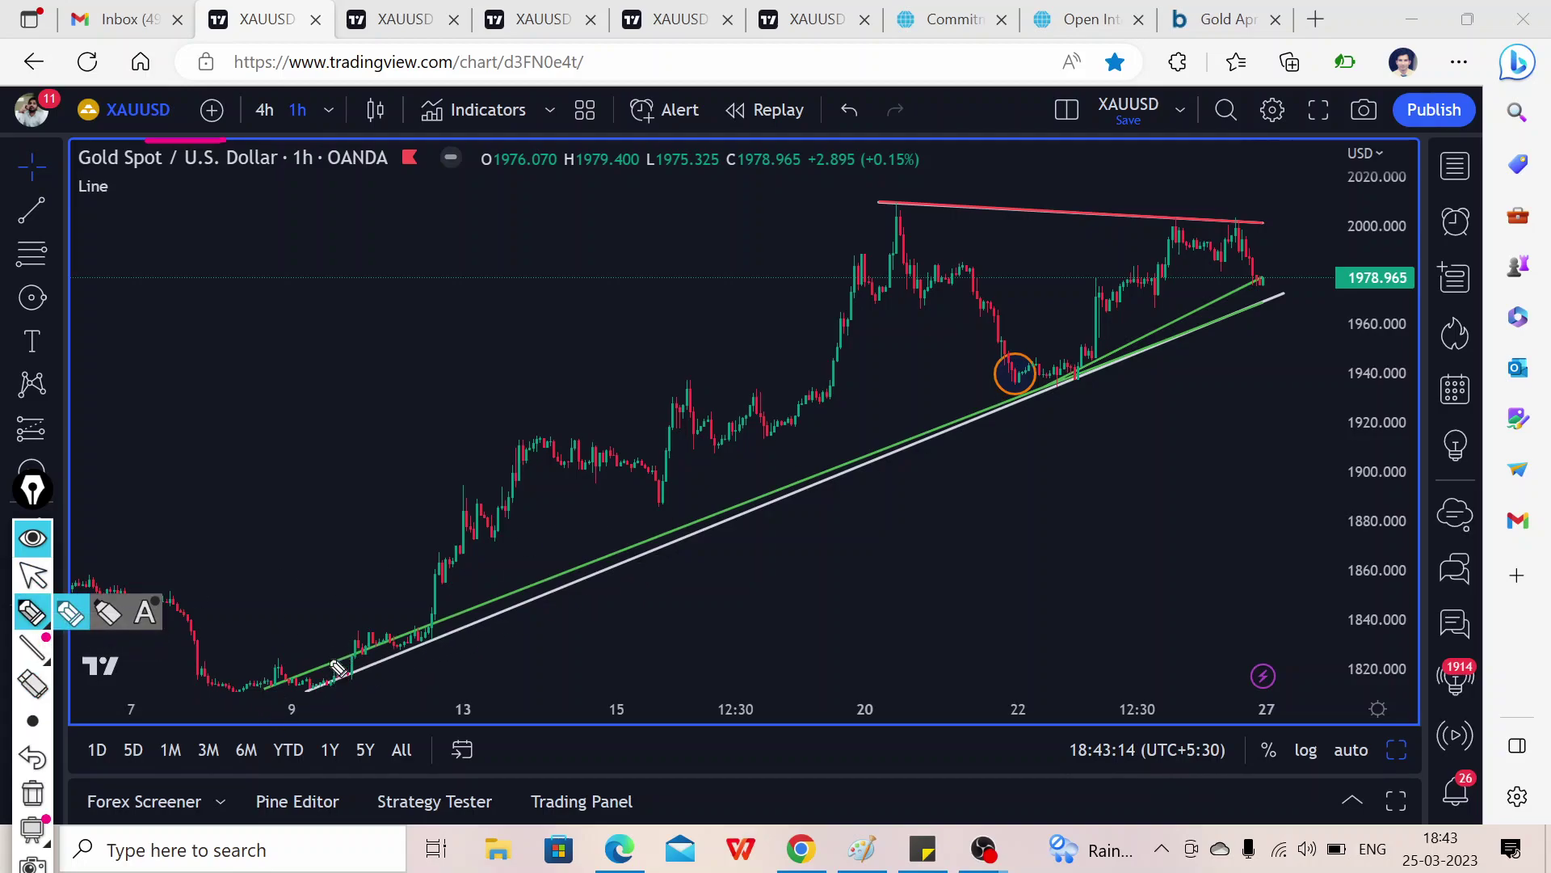
drag(300, 689, 445, 636)
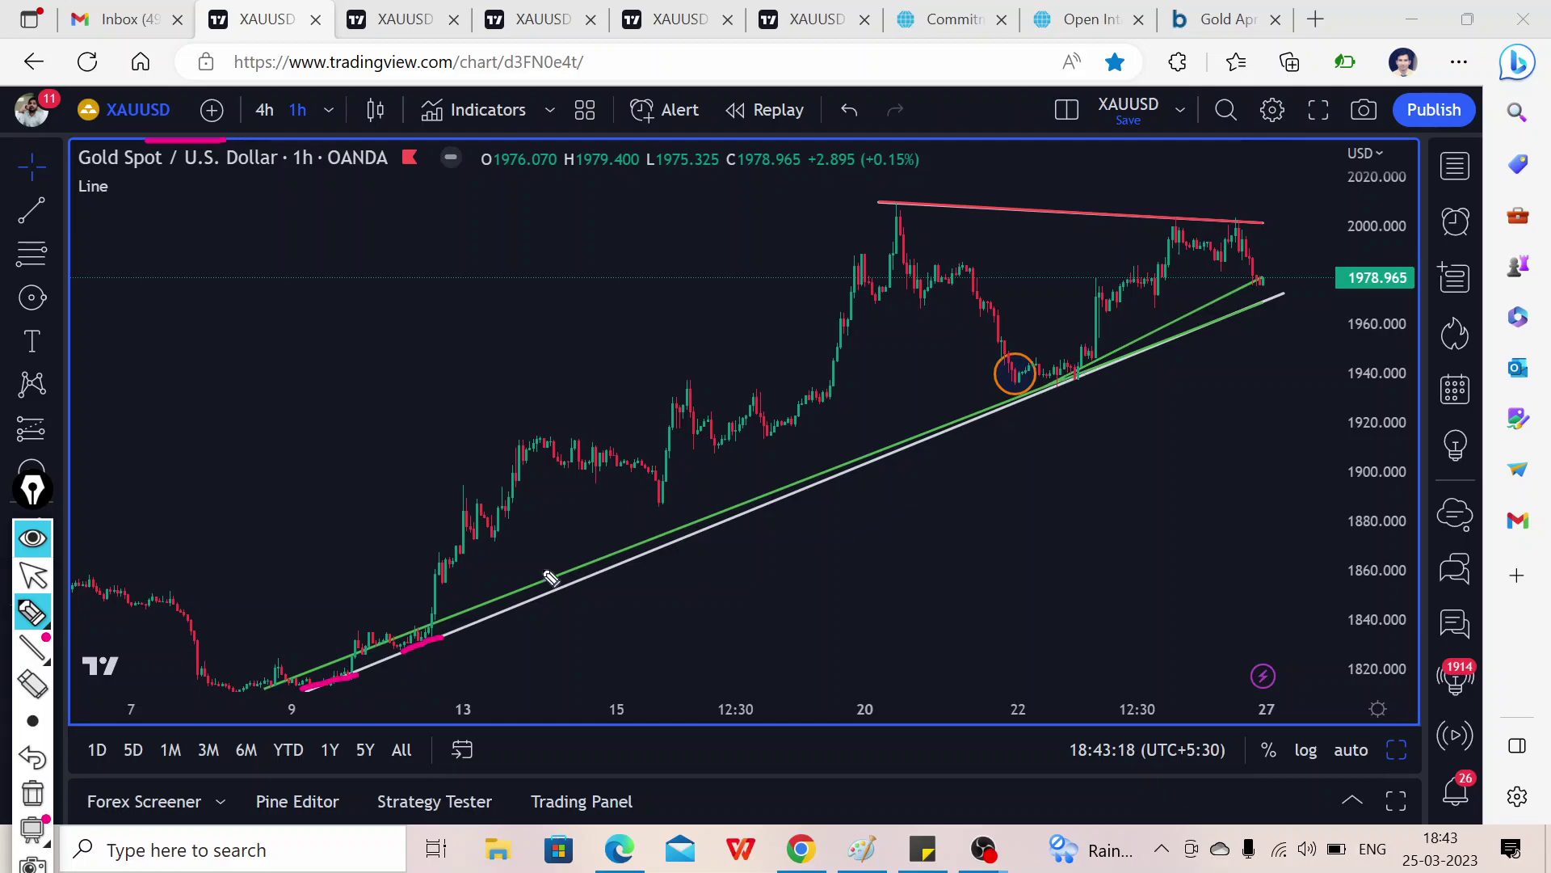
drag(1054, 384, 1087, 373)
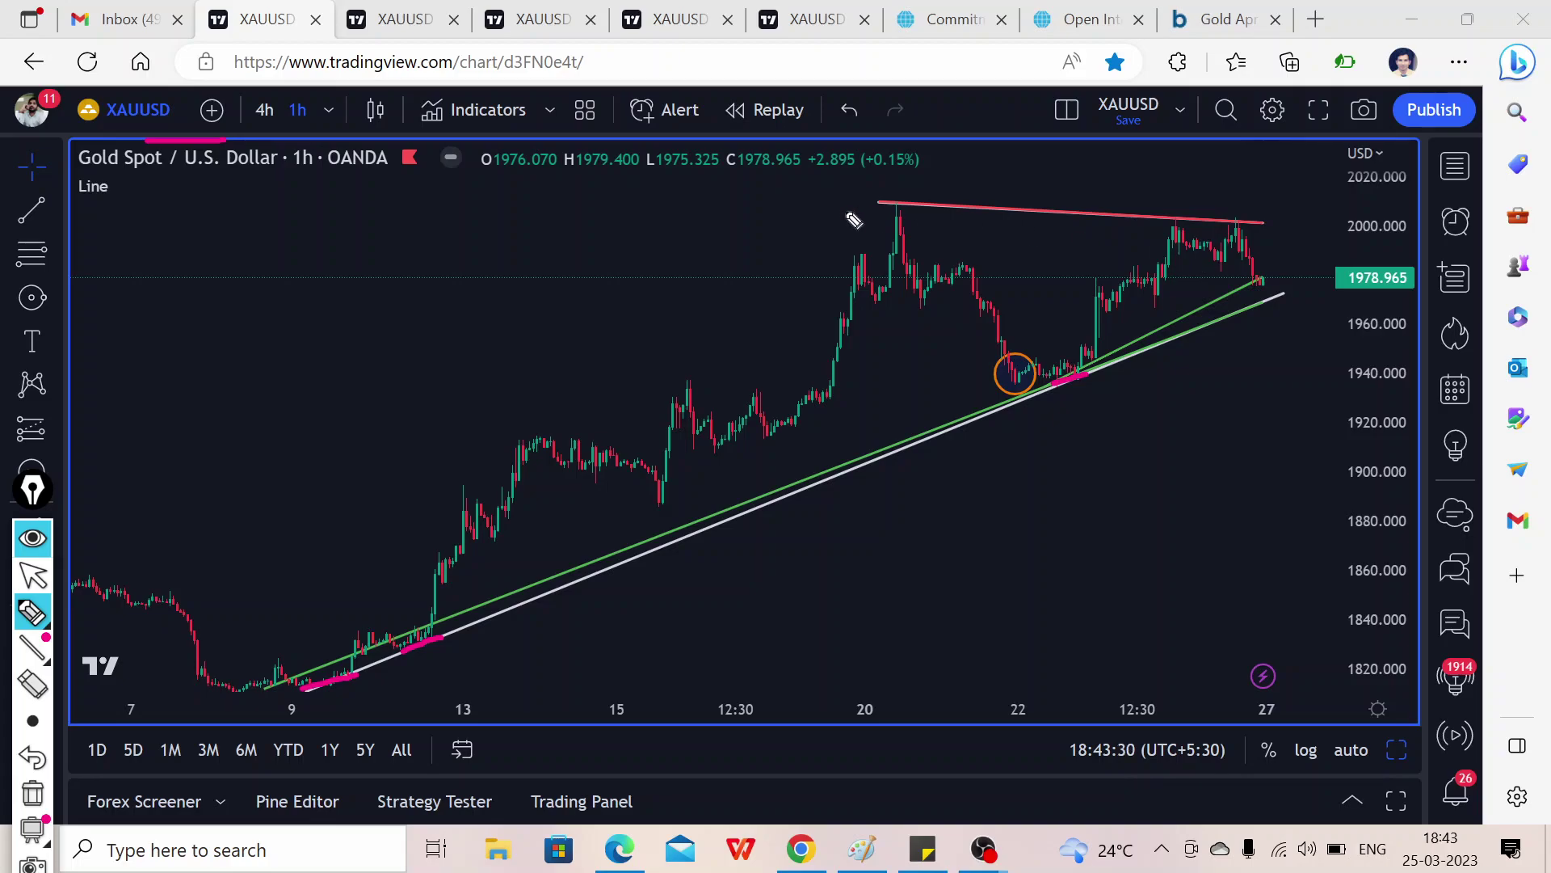
- Tick two points on the red resistance line and trace the price swing beneath it, extending the resistance past the latest candles
drag(886, 202, 918, 194)
drag(1059, 215, 1092, 194)
mouse_move(898, 217)
mouse_down()
mouse_move(1006, 344)
mouse_move(1184, 230)
mouse_move(1257, 272)
mouse_move(1276, 242)
mouse_move(1304, 263)
mouse_move(1325, 255)
mouse_move(1267, 222)
mouse_move(1349, 228)
mouse_up()
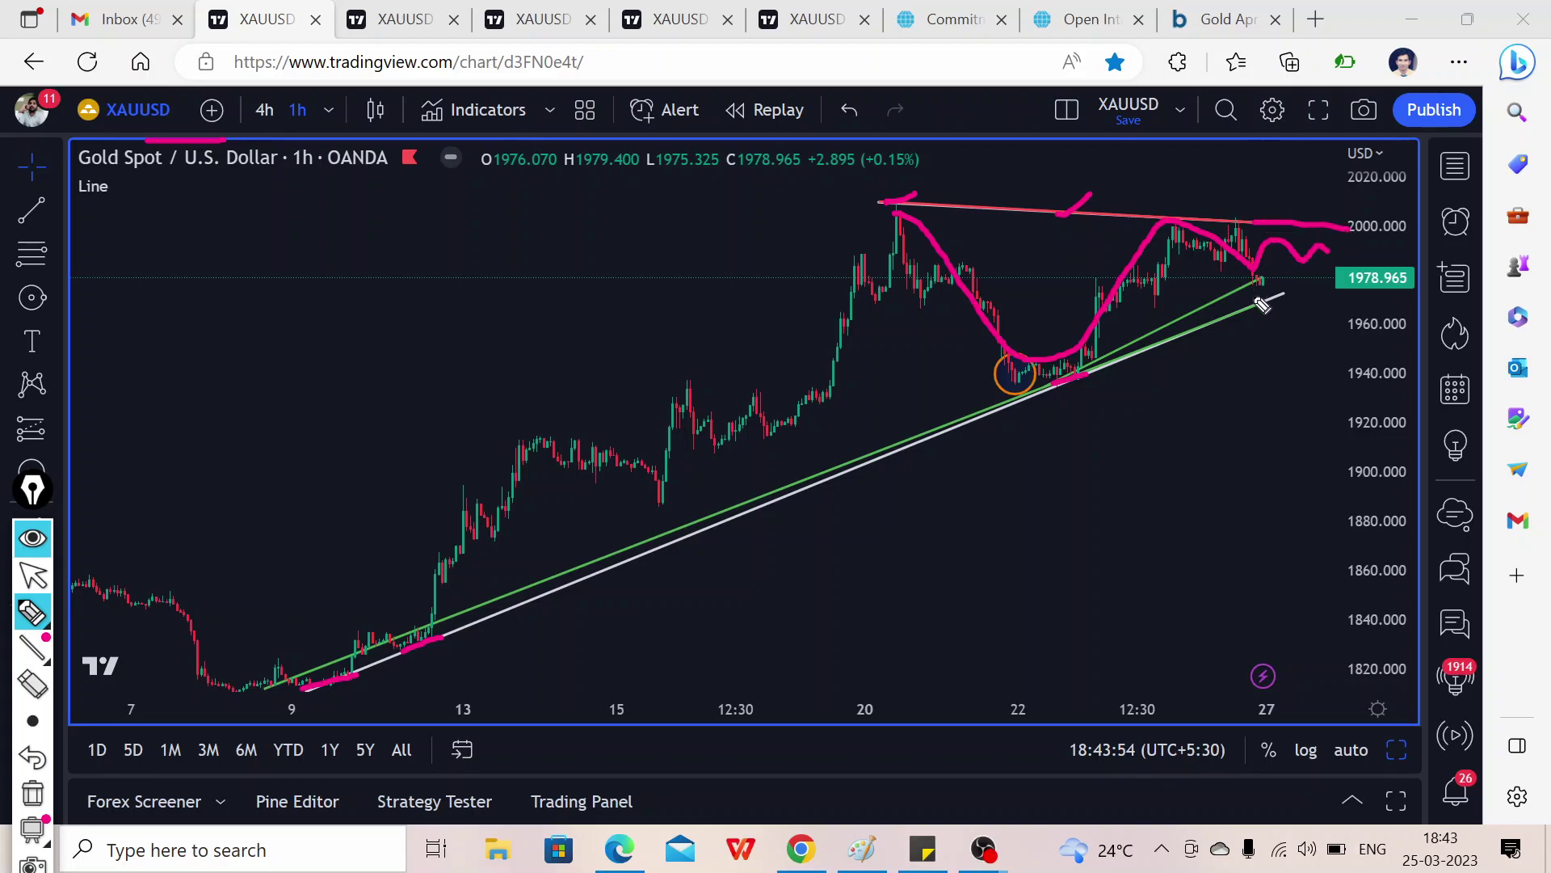
- Extend the rising support beyond the latest candles and draw an upward and a downward breakout arrow
drag(1265, 298, 1341, 270)
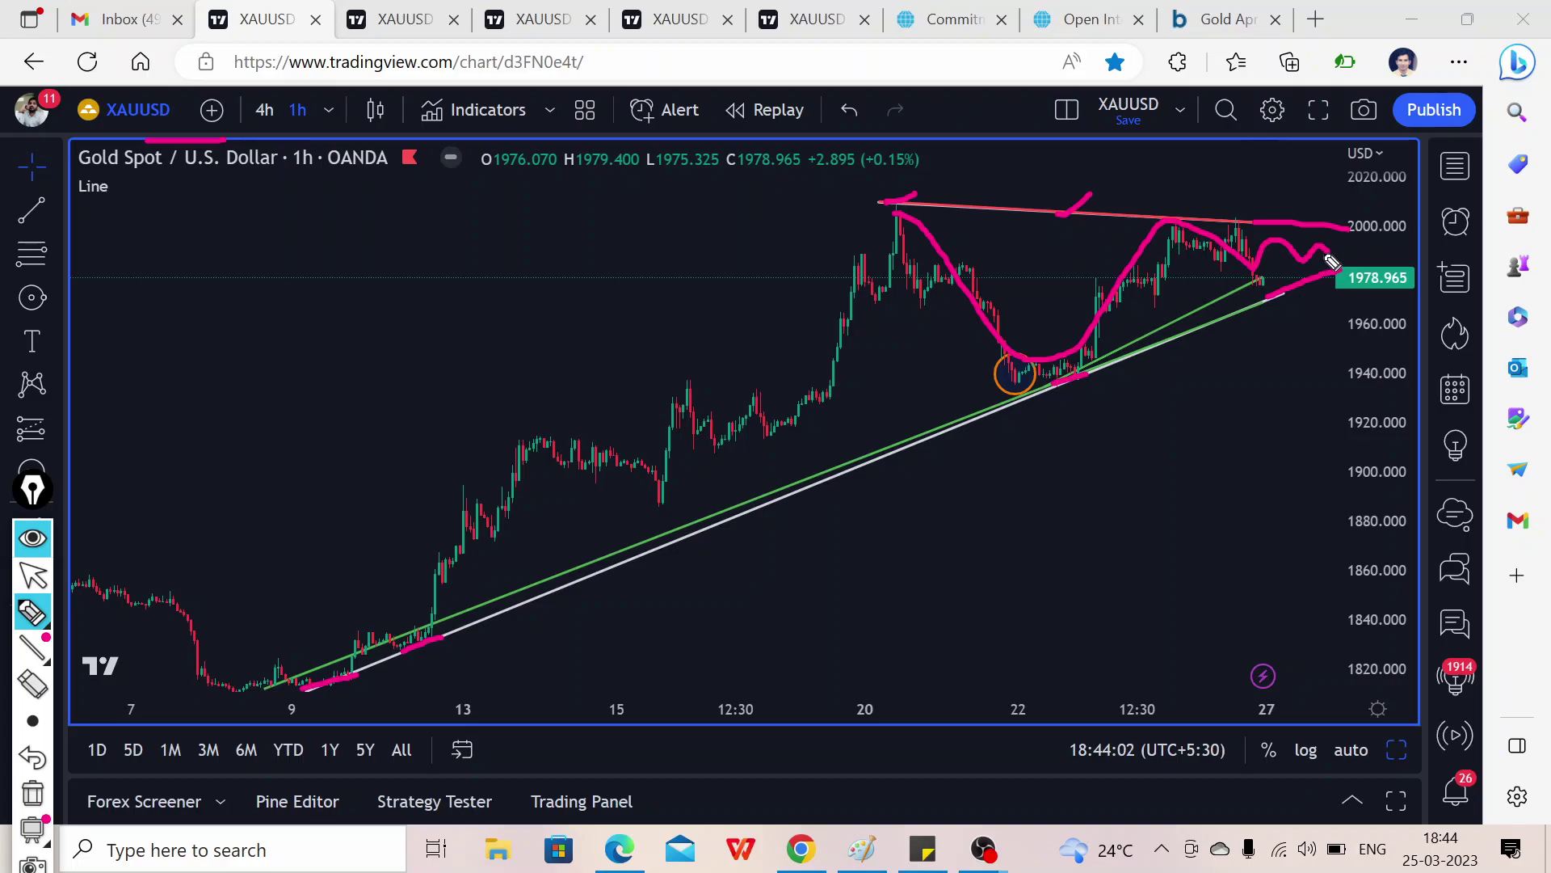
mouse_move(1328, 250)
mouse_down()
mouse_move(1343, 210)
mouse_move(1329, 192)
mouse_move(1362, 176)
mouse_move(1359, 190)
mouse_up()
drag(1334, 280, 1344, 323)
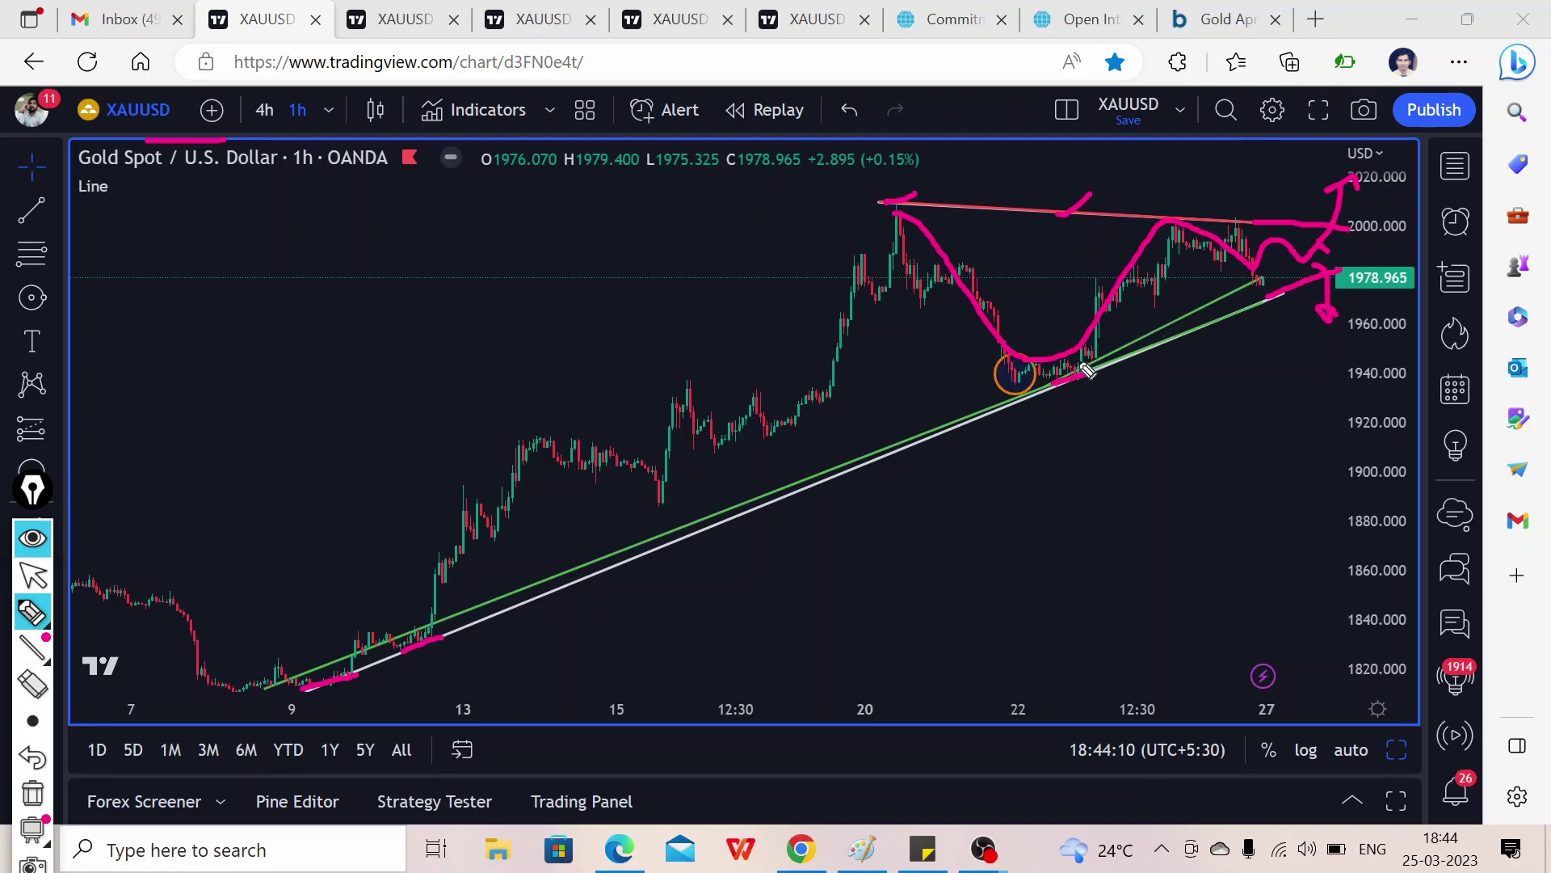
- Trace the start of the green support line and mark its touch point after 22 March and the latest one with vertical strokes
drag(1068, 380, 1159, 337)
drag(1076, 383, 1077, 433)
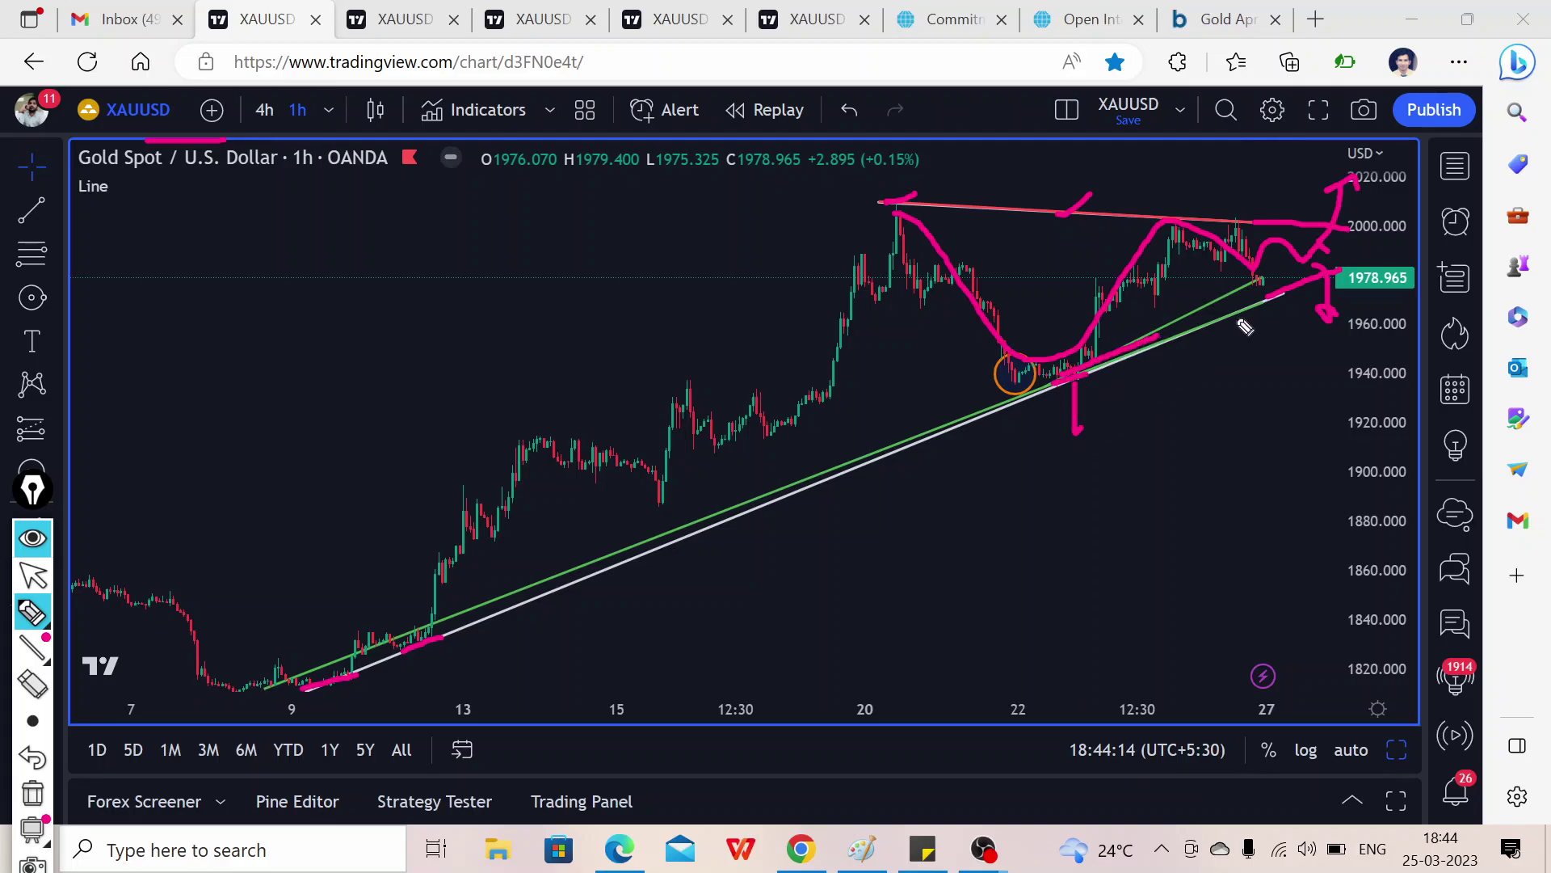
drag(1260, 300, 1257, 380)
- Erase the swing, resistance, support and breakout marks, and hide the remaining pen annotations
click(34, 683)
mouse_move(921, 198)
mouse_down()
mouse_move(970, 328)
mouse_move(1065, 429)
mouse_move(1085, 218)
mouse_move(1325, 317)
mouse_move(1341, 188)
mouse_up()
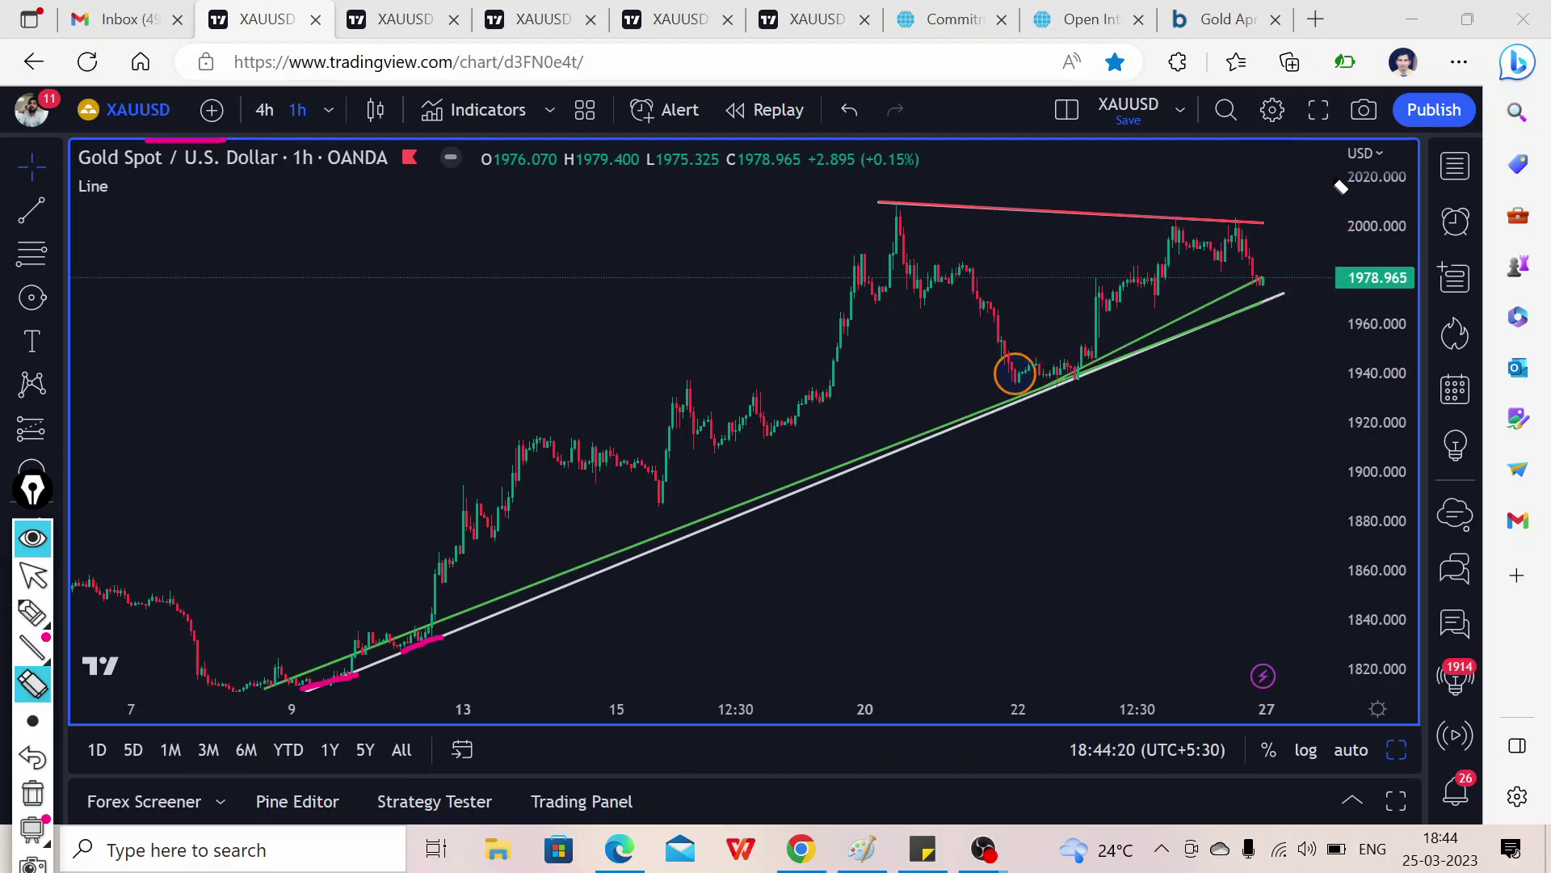
click(32, 537)
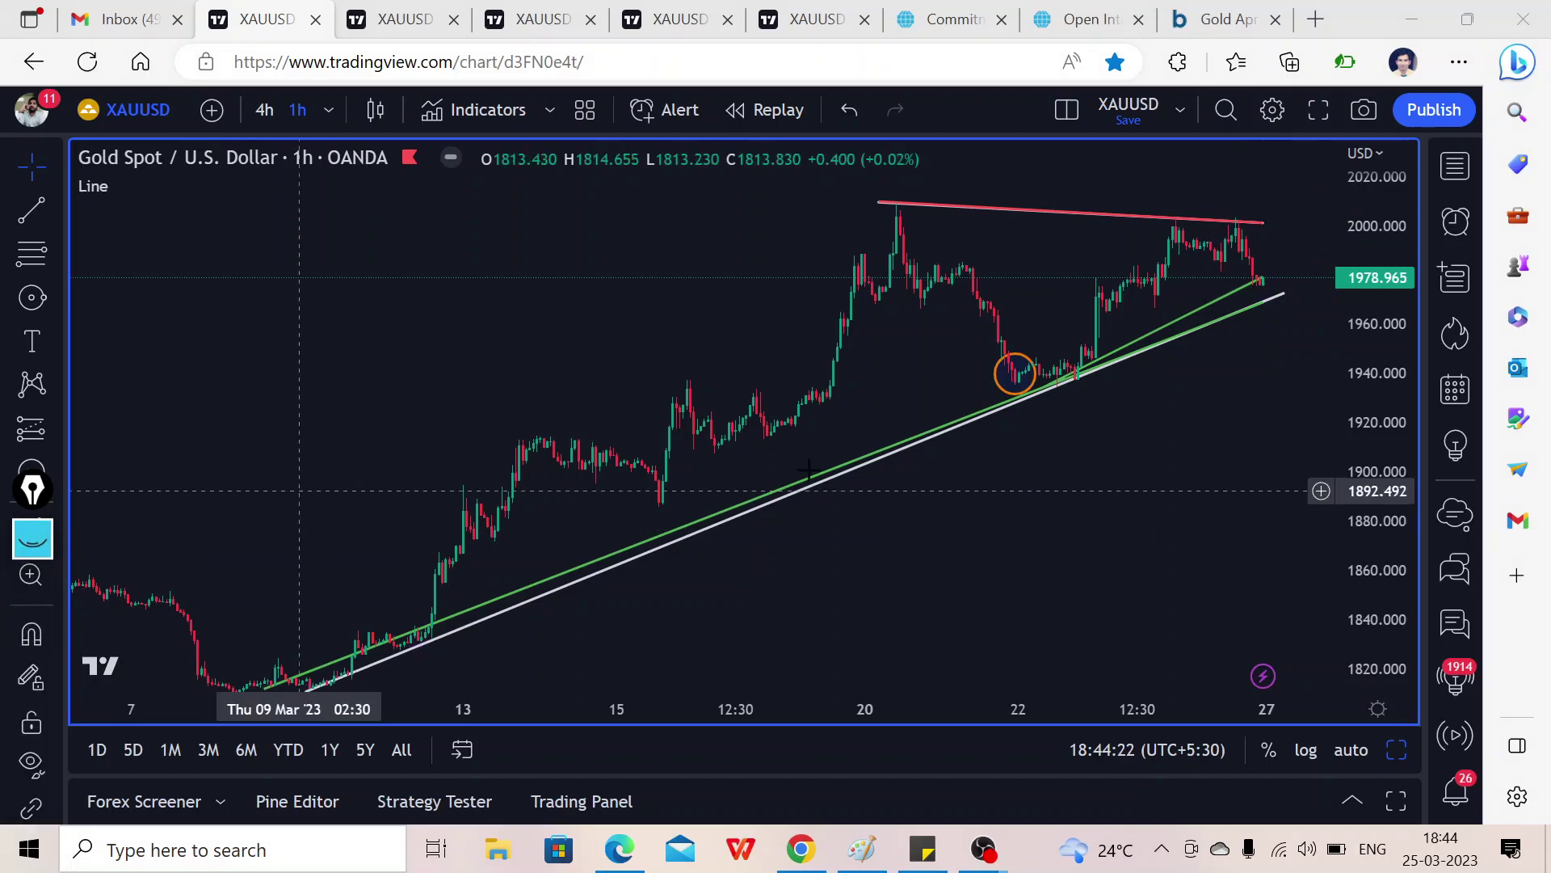
- Show the pen annotations again, trace the steeper green support line to the latest candles and mark its two touch points
scroll(1061, 436, up, 3)
drag(1378, 443, 976, 503)
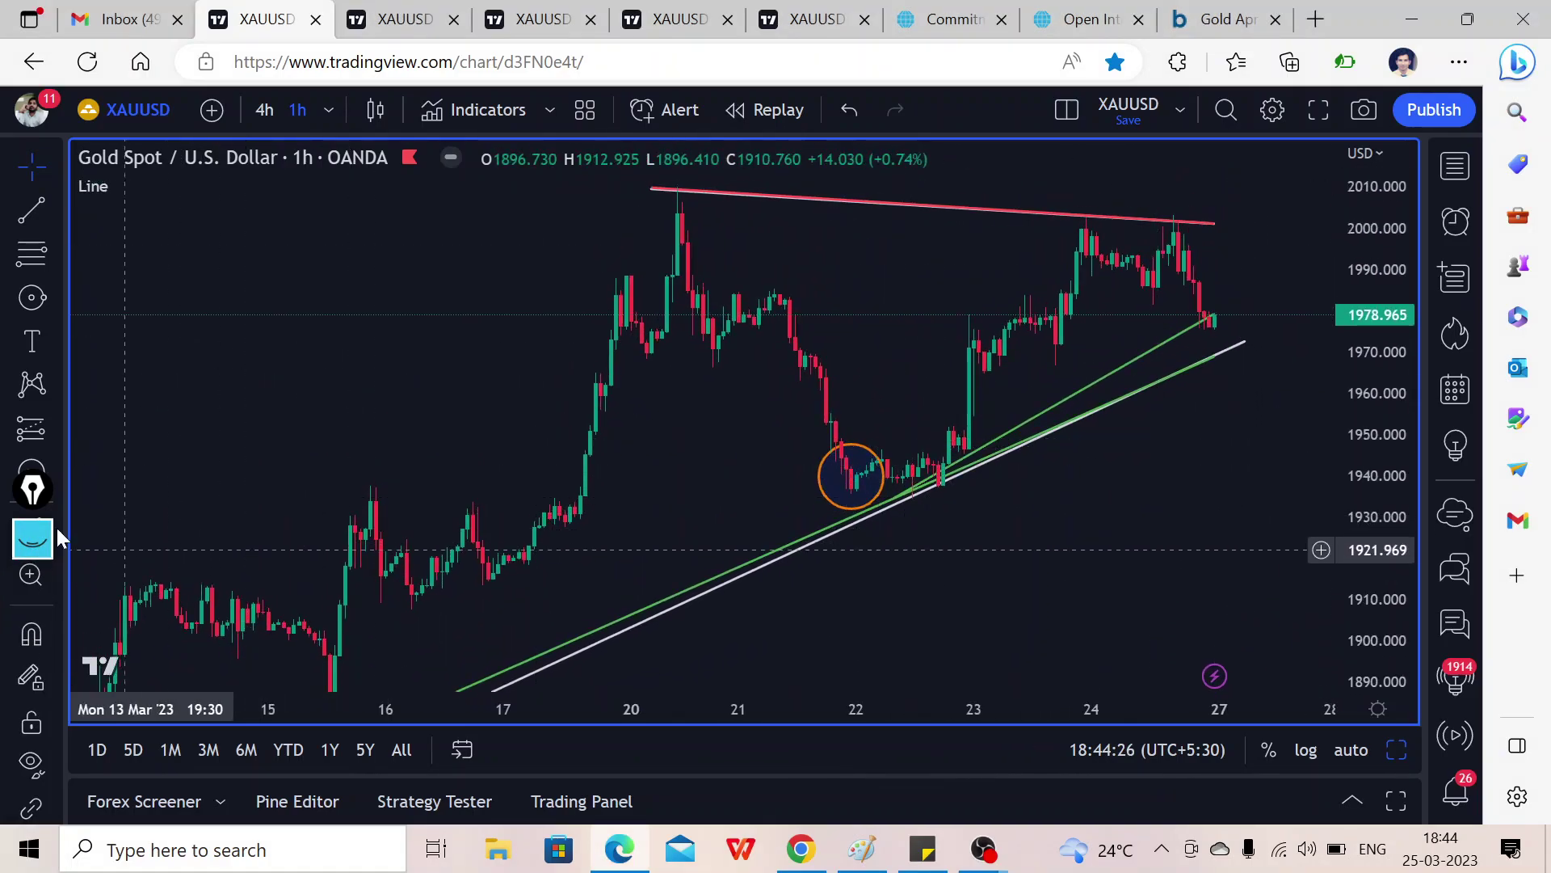
click(32, 538)
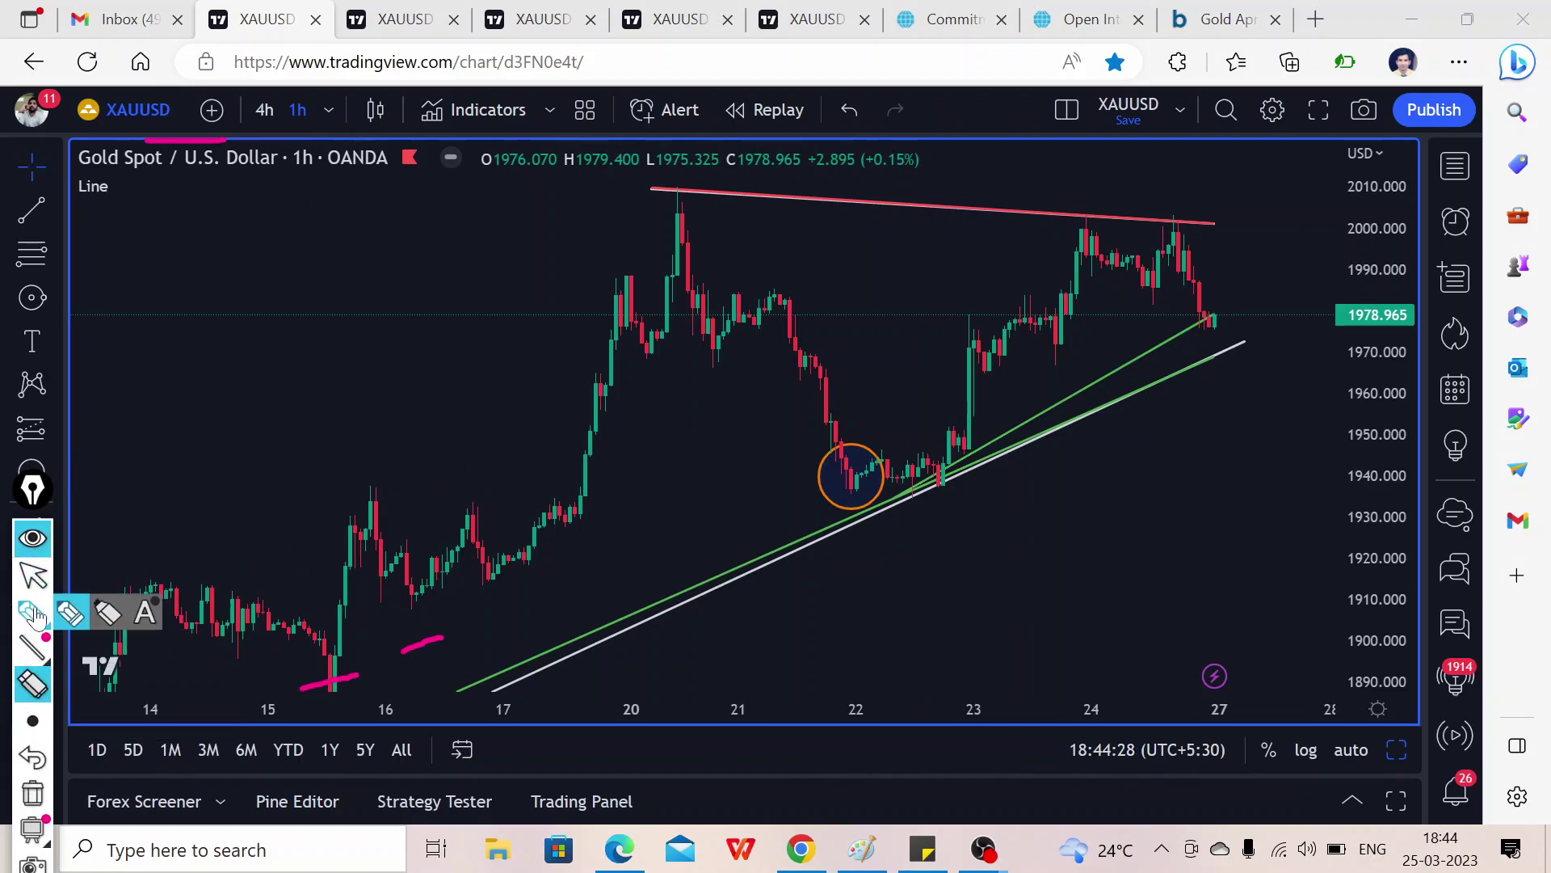
click(36, 616)
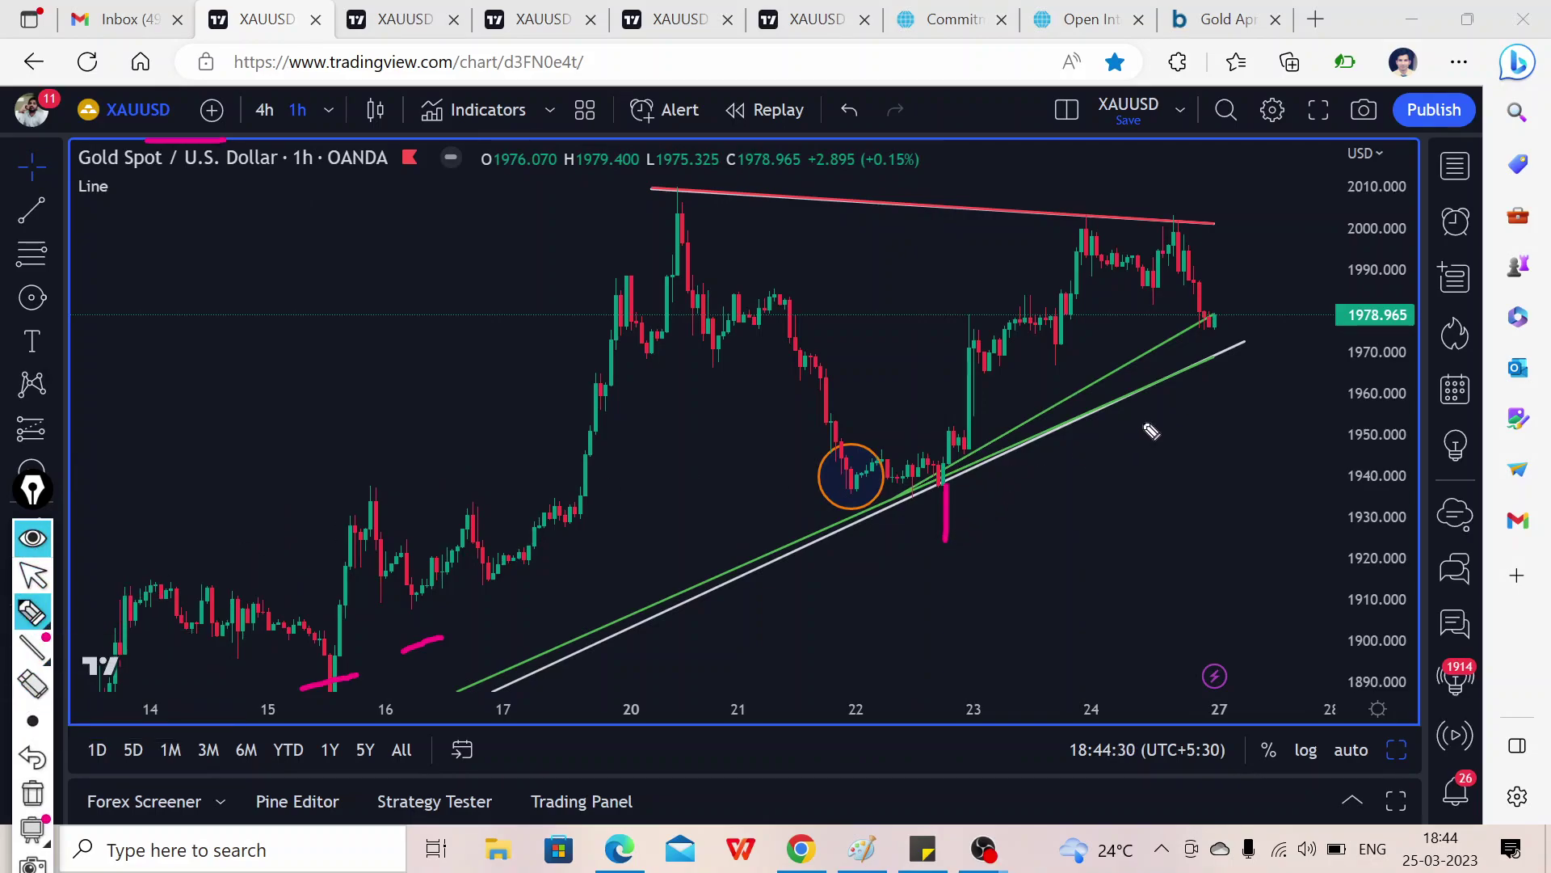
drag(907, 489, 1249, 305)
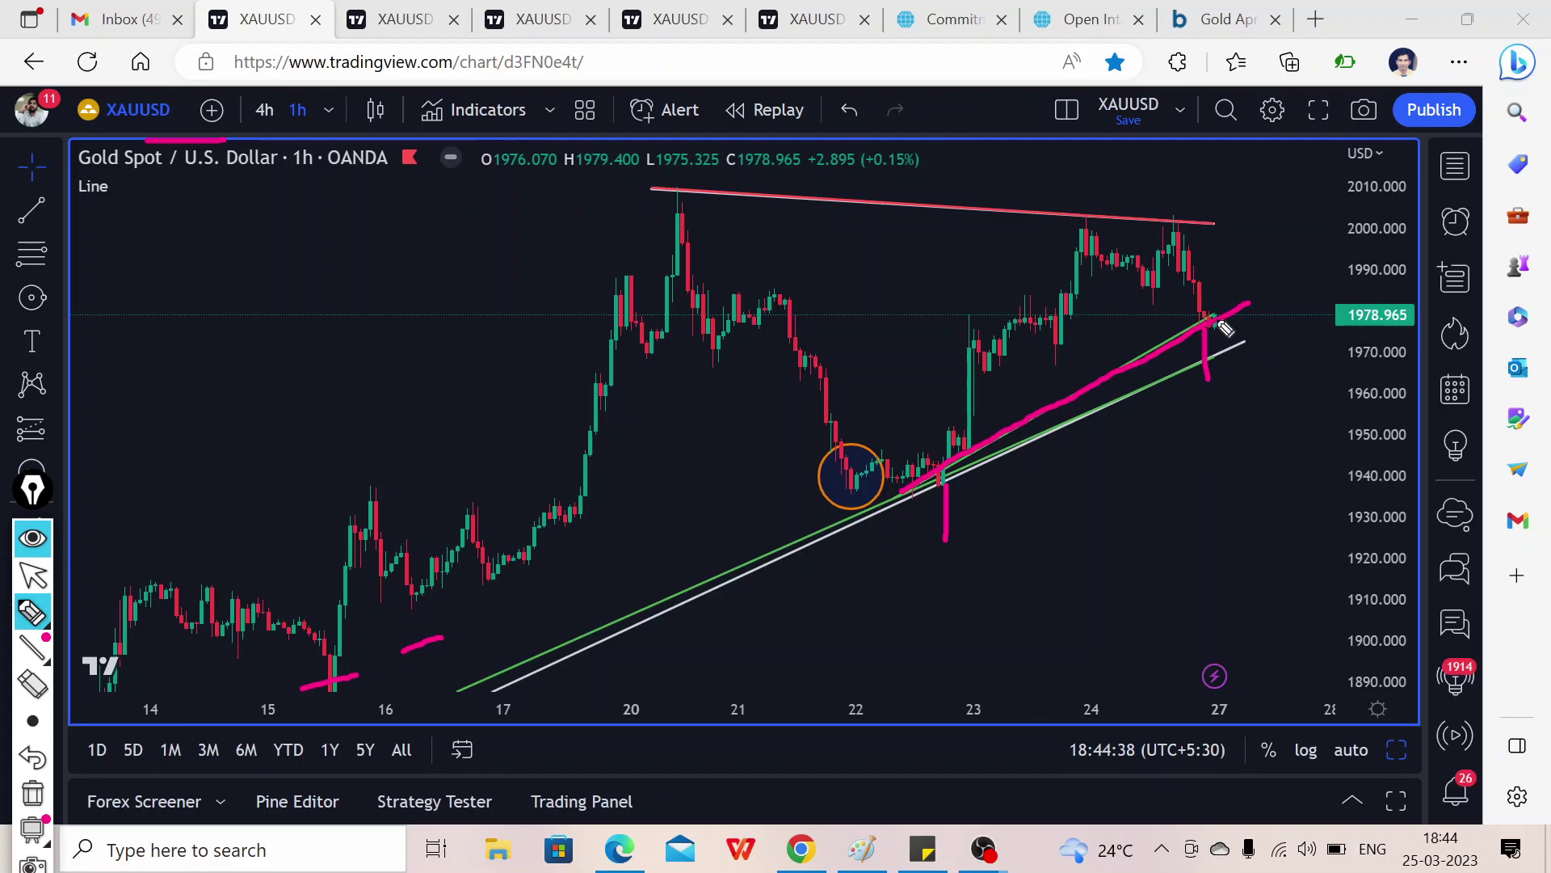
- Sketch a sideways path ending in upward and downward breakout arrows, and underline the 1h timeframe
mouse_move(1216, 236)
mouse_down()
mouse_move(1248, 271)
mouse_move(1316, 255)
mouse_move(1333, 182)
mouse_move(1344, 192)
mouse_up()
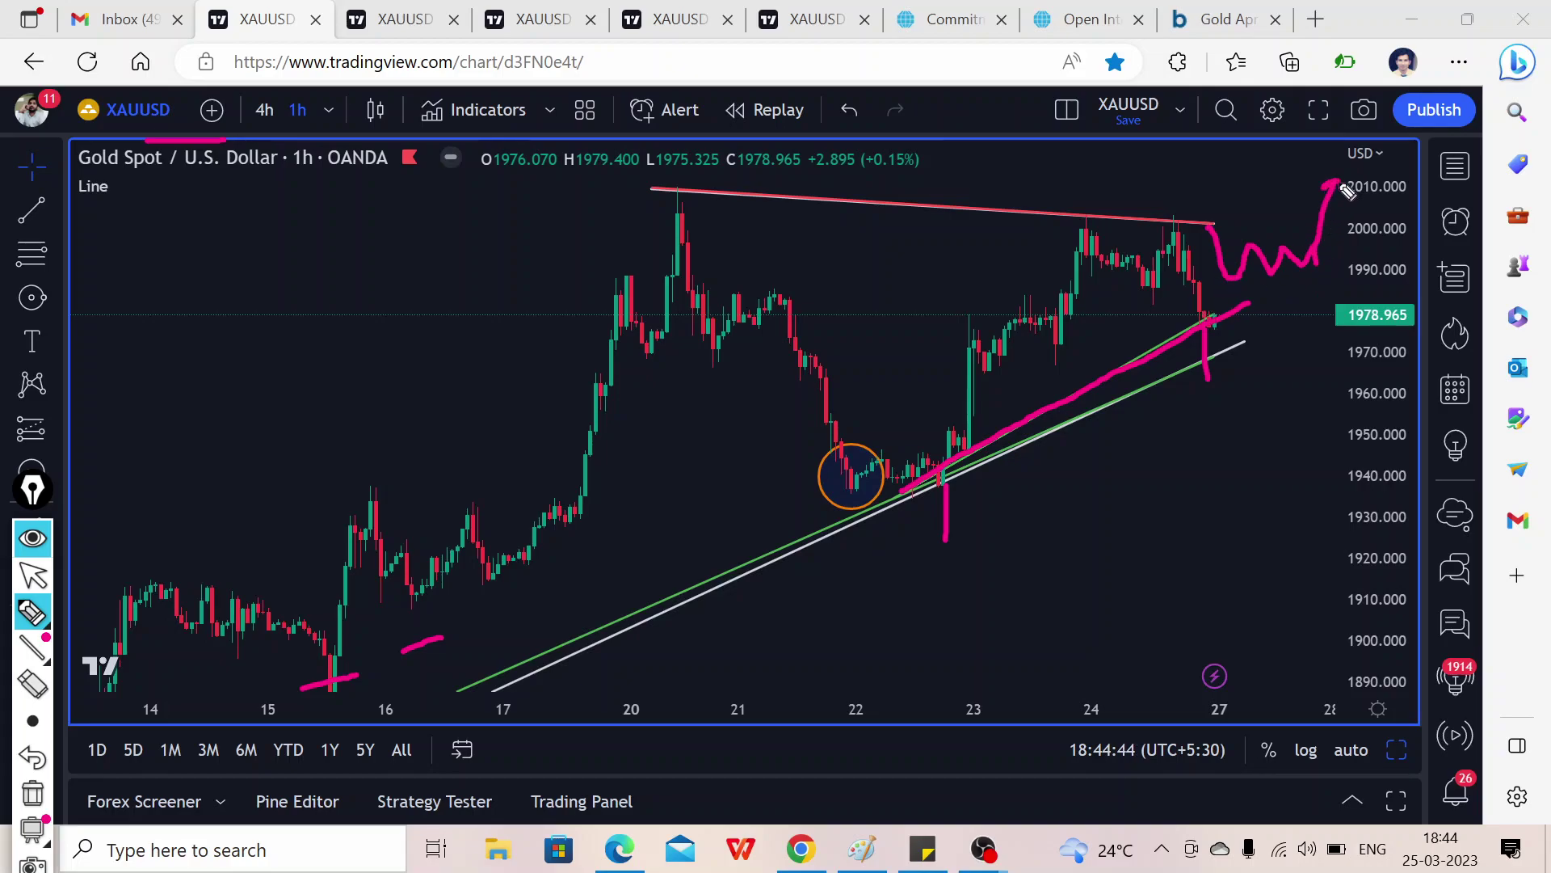
mouse_move(1314, 274)
mouse_down()
mouse_move(1329, 346)
mouse_move(1339, 316)
mouse_up()
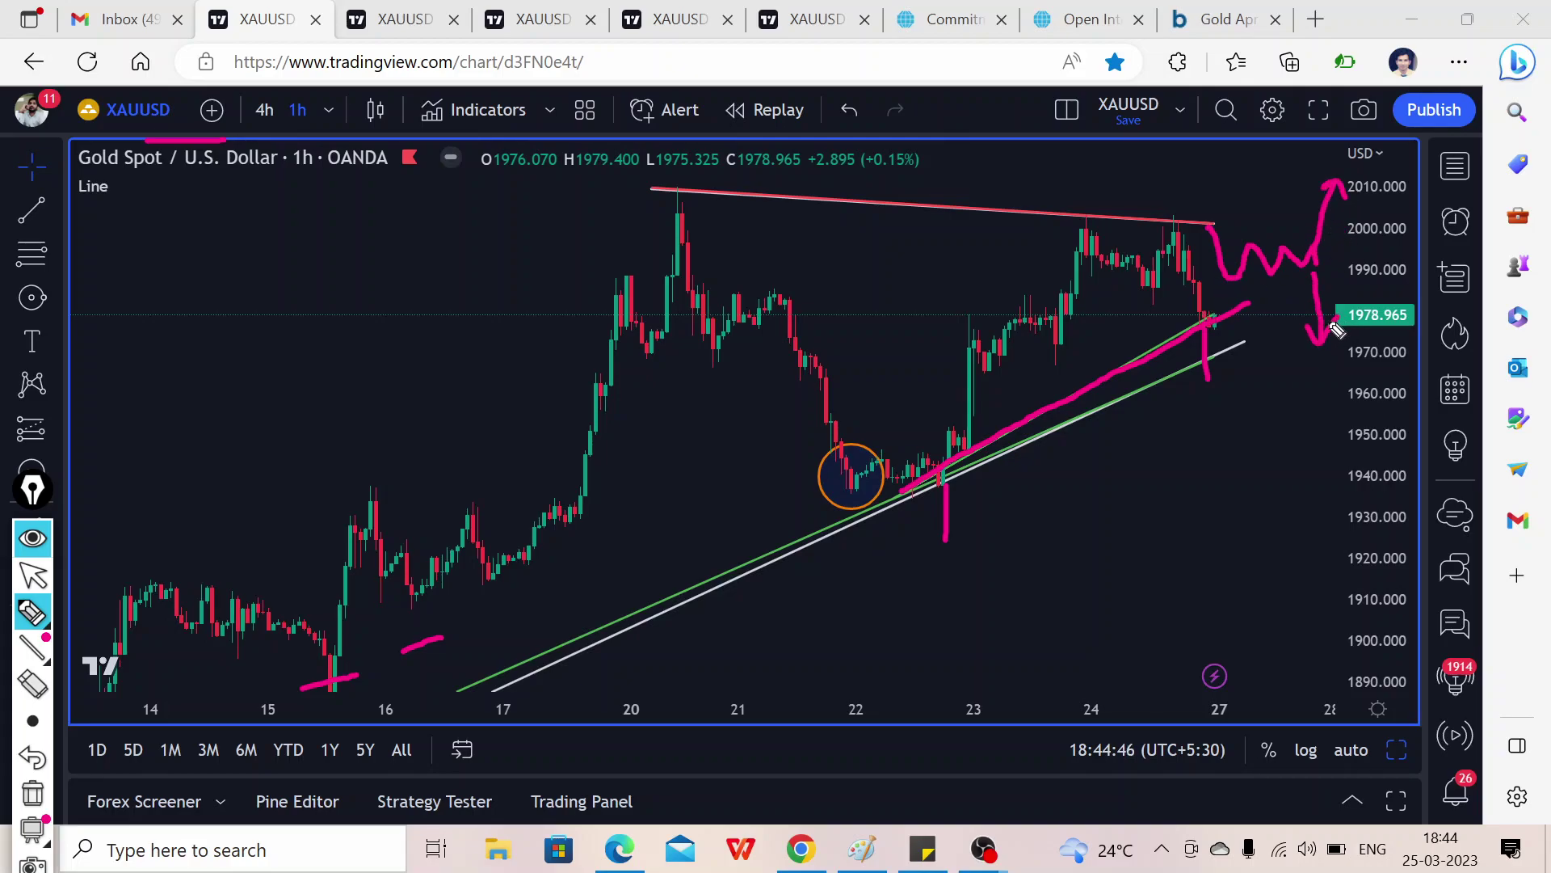
drag(281, 126, 325, 121)
- Erase the support line tracing, its touch-point strokes and the sideways path with both breakout arrows
click(38, 554)
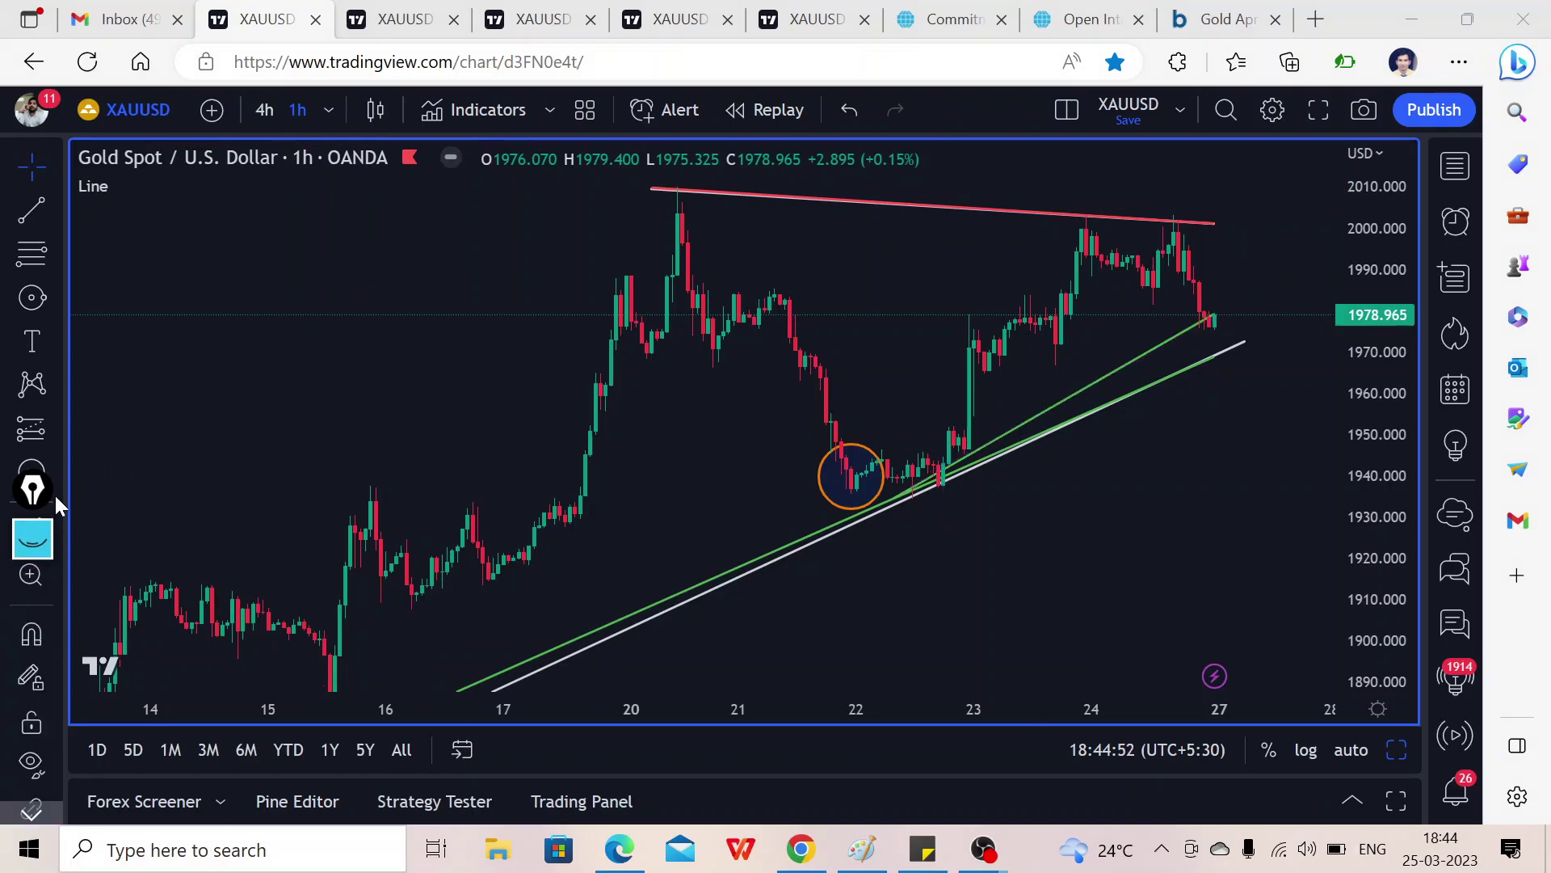
click(36, 549)
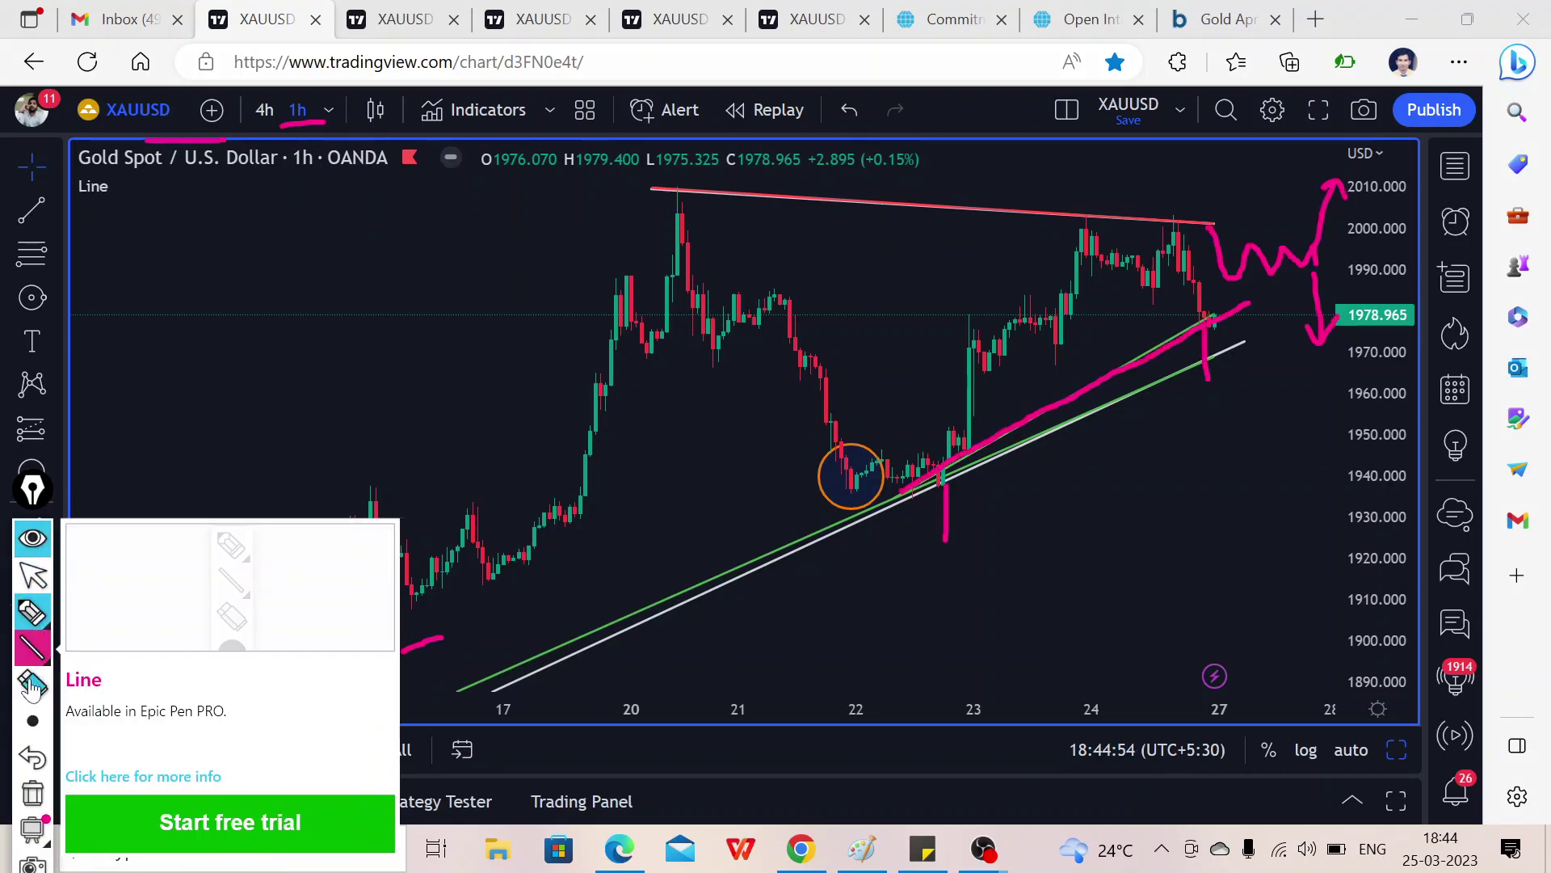
click(32, 684)
click(908, 489)
click(945, 505)
click(1209, 235)
click(1321, 279)
click(1206, 355)
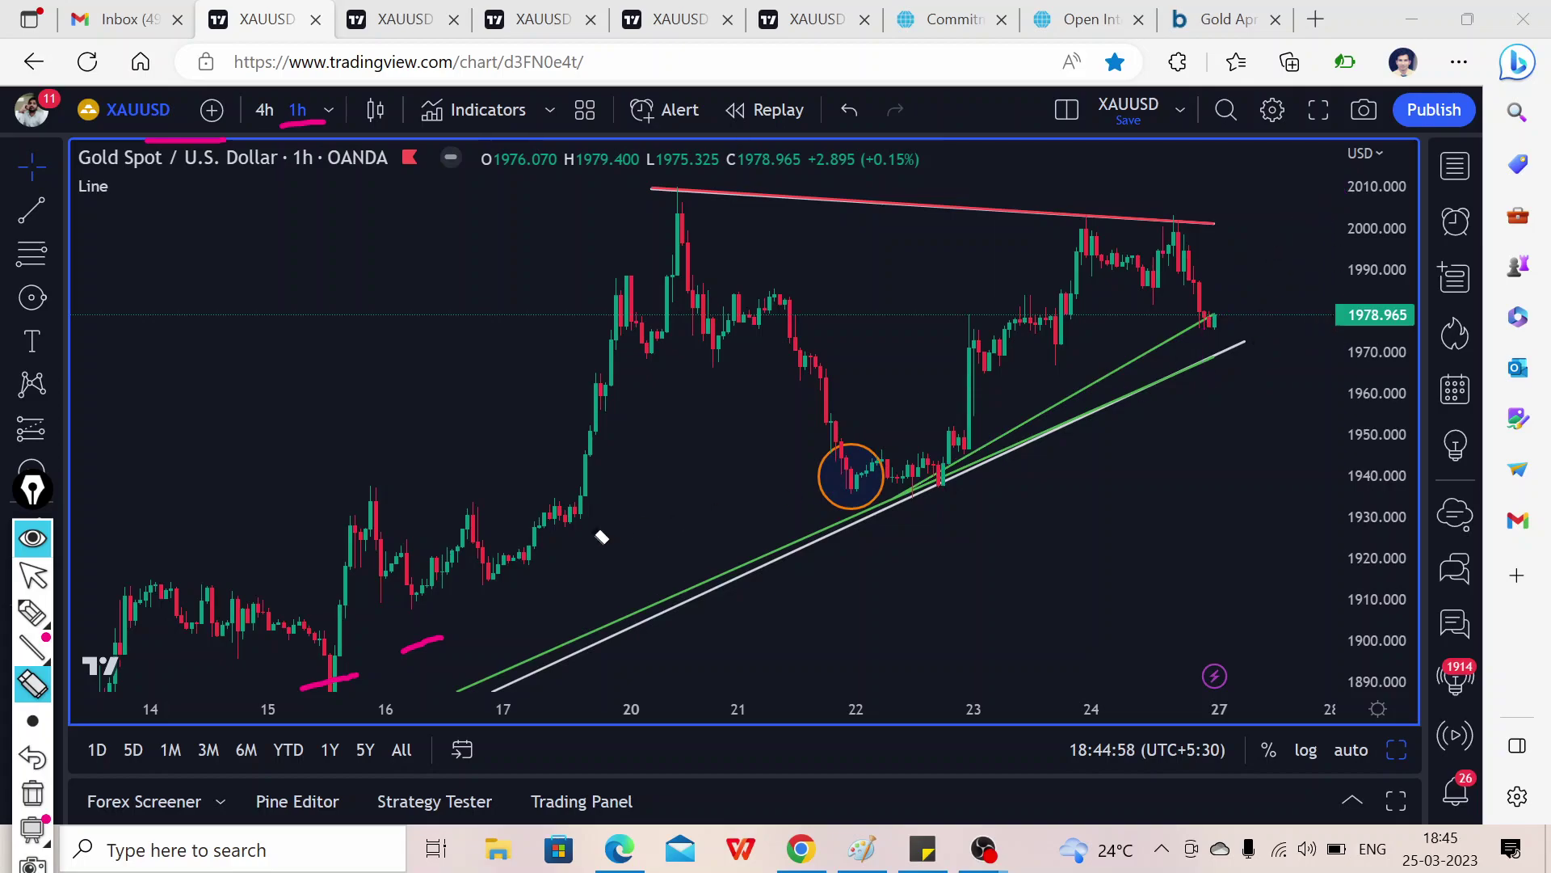
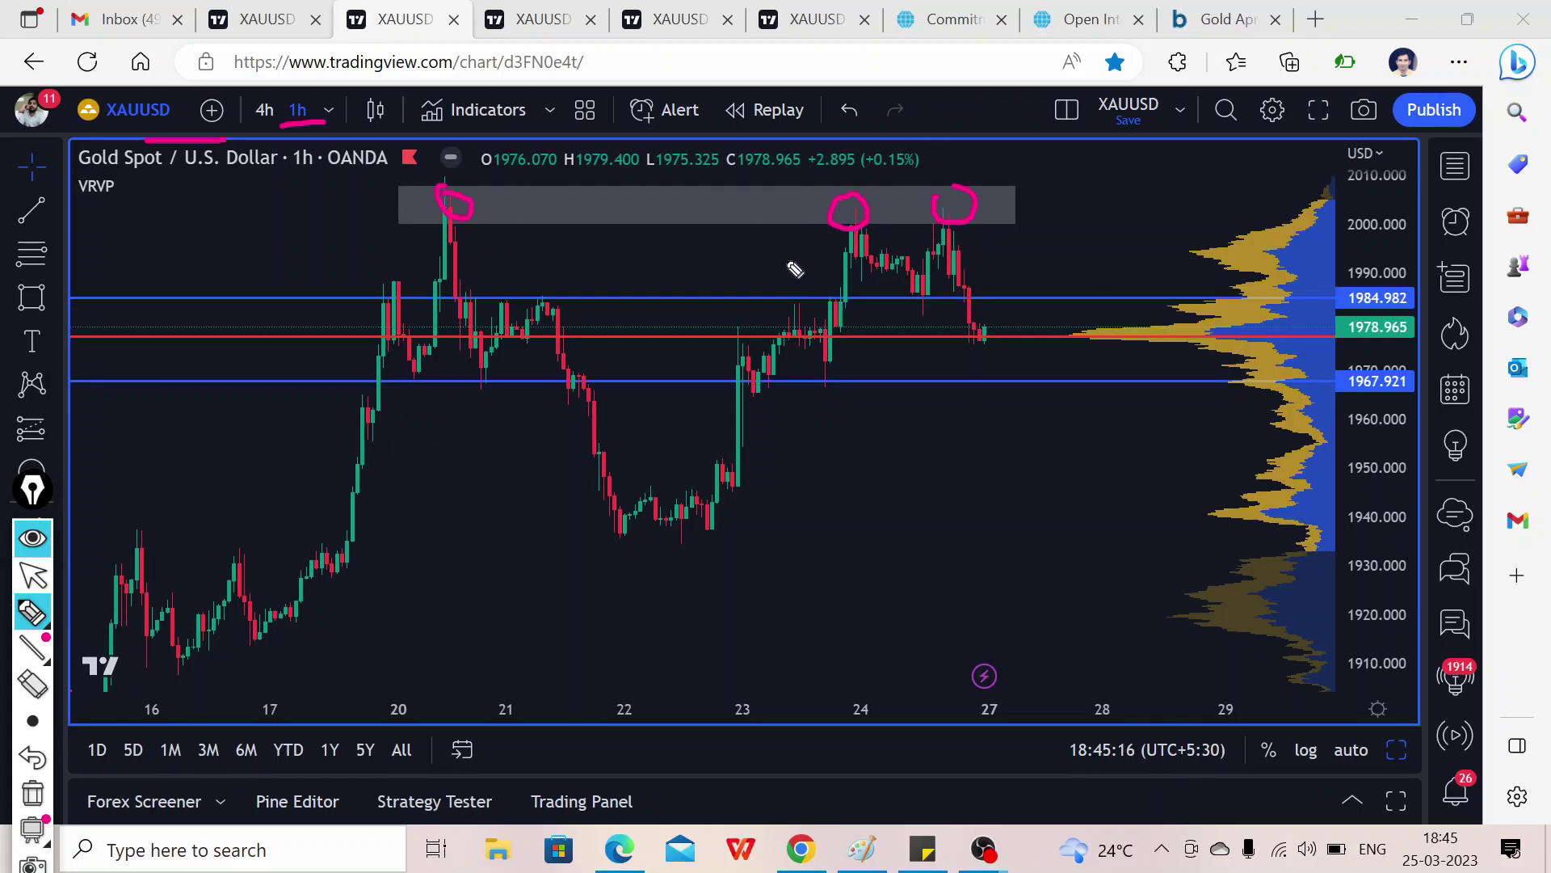
- Underline 1h in the chart title, mark the grey resistance zone's edges and draw a falling arrow to the latest candles
drag(275, 182, 313, 177)
drag(977, 187, 1050, 186)
mouse_move(987, 226)
mouse_down()
mouse_move(1028, 224)
mouse_move(998, 324)
mouse_move(1016, 308)
mouse_up()
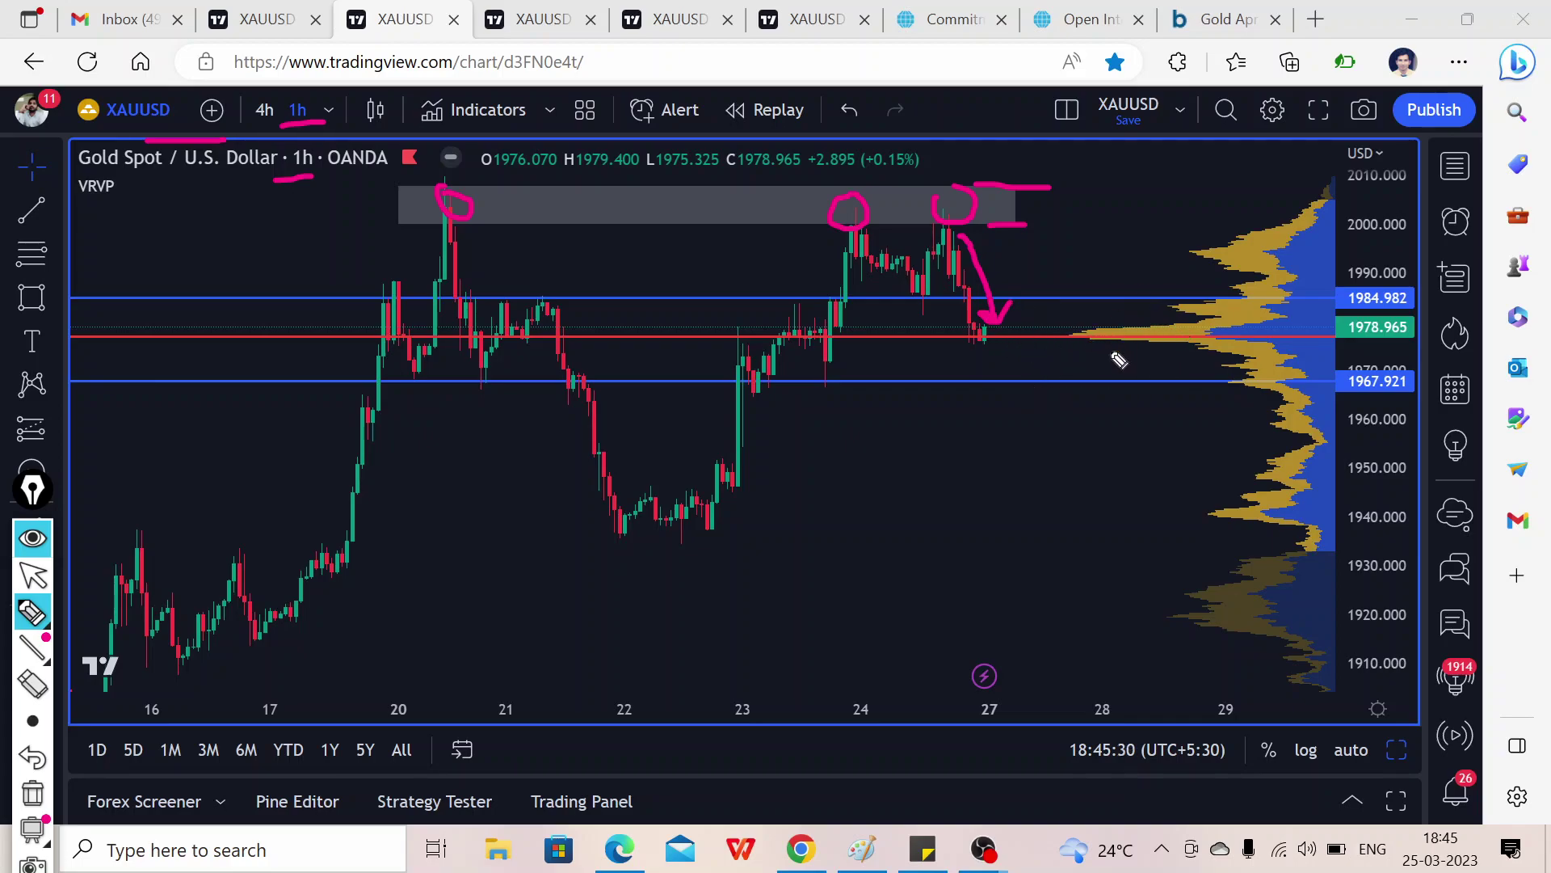
- Mark the volume profile peak and the candle clusters on the red line, and draw a rising arrow from the latest candles
mouse_move(1068, 326)
mouse_down()
mouse_move(1078, 340)
mouse_move(1175, 329)
mouse_move(1202, 349)
mouse_up()
drag(966, 336, 997, 334)
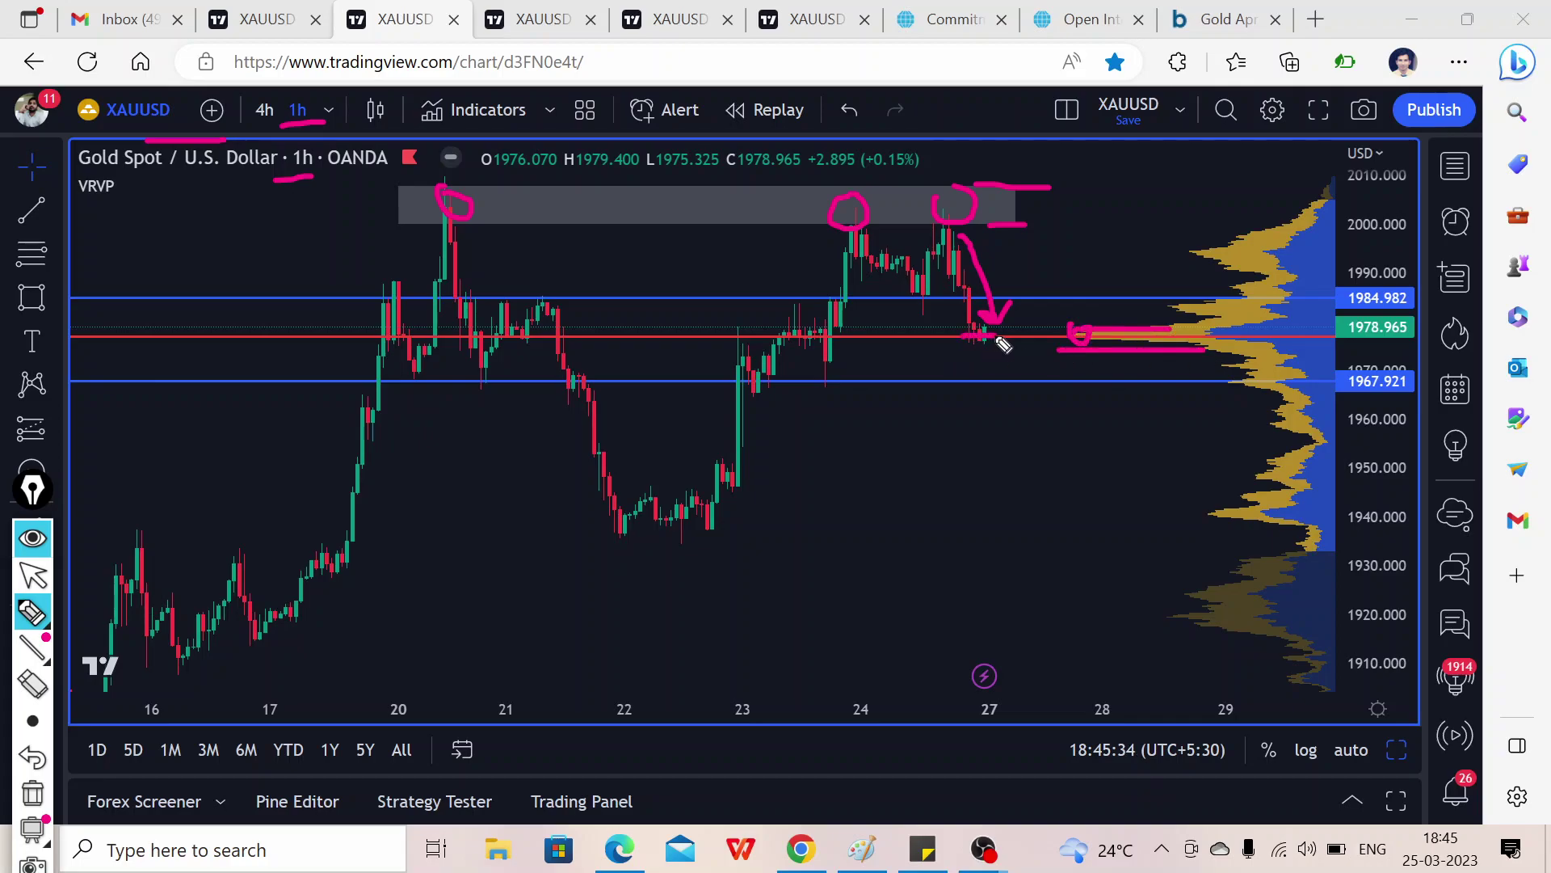
drag(779, 334, 874, 323)
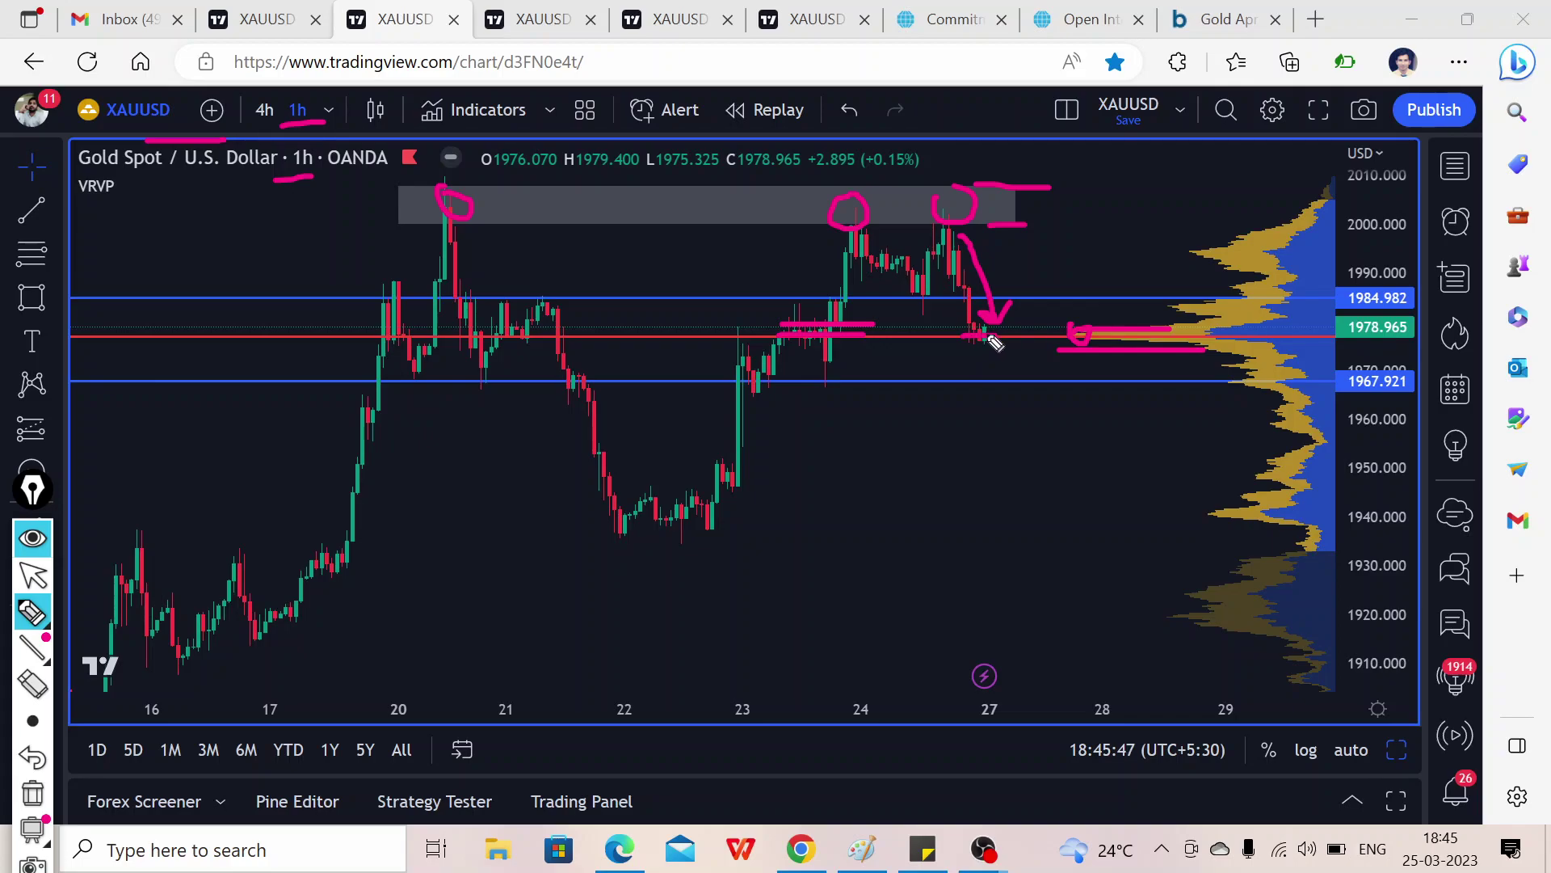
mouse_move(1006, 333)
mouse_down()
mouse_move(1103, 226)
mouse_move(1083, 242)
mouse_move(1117, 239)
mouse_up()
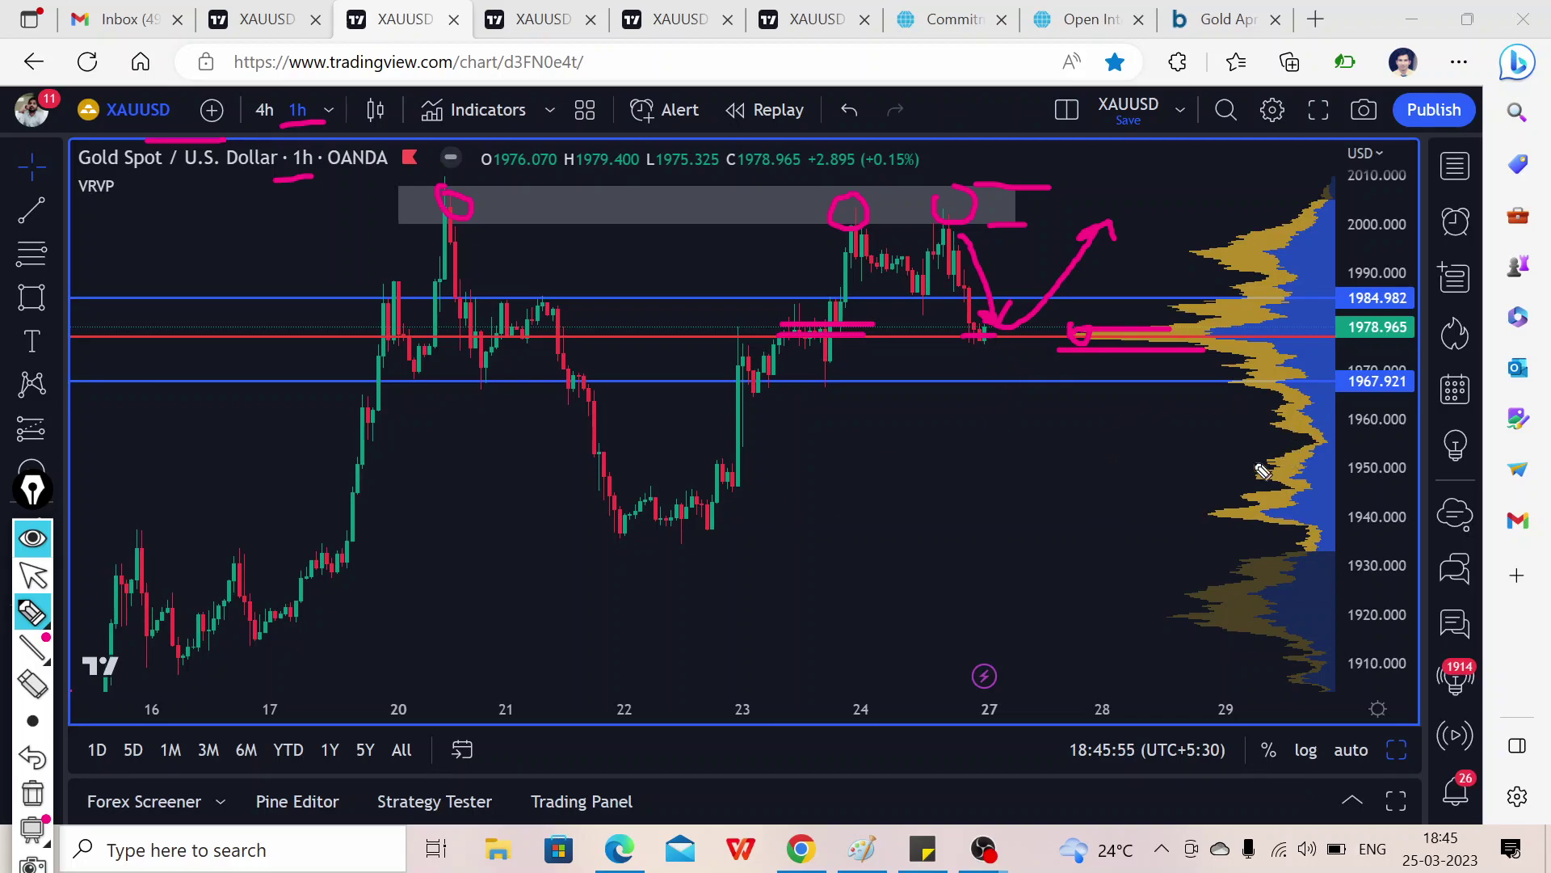
- Trace the lows along the 1967.921 support line, and mark the red line with a downward arrow, a check mark and a stroke
mouse_move(457, 378)
mouse_down()
mouse_move(524, 378)
mouse_move(411, 378)
mouse_up()
drag(792, 378, 1412, 374)
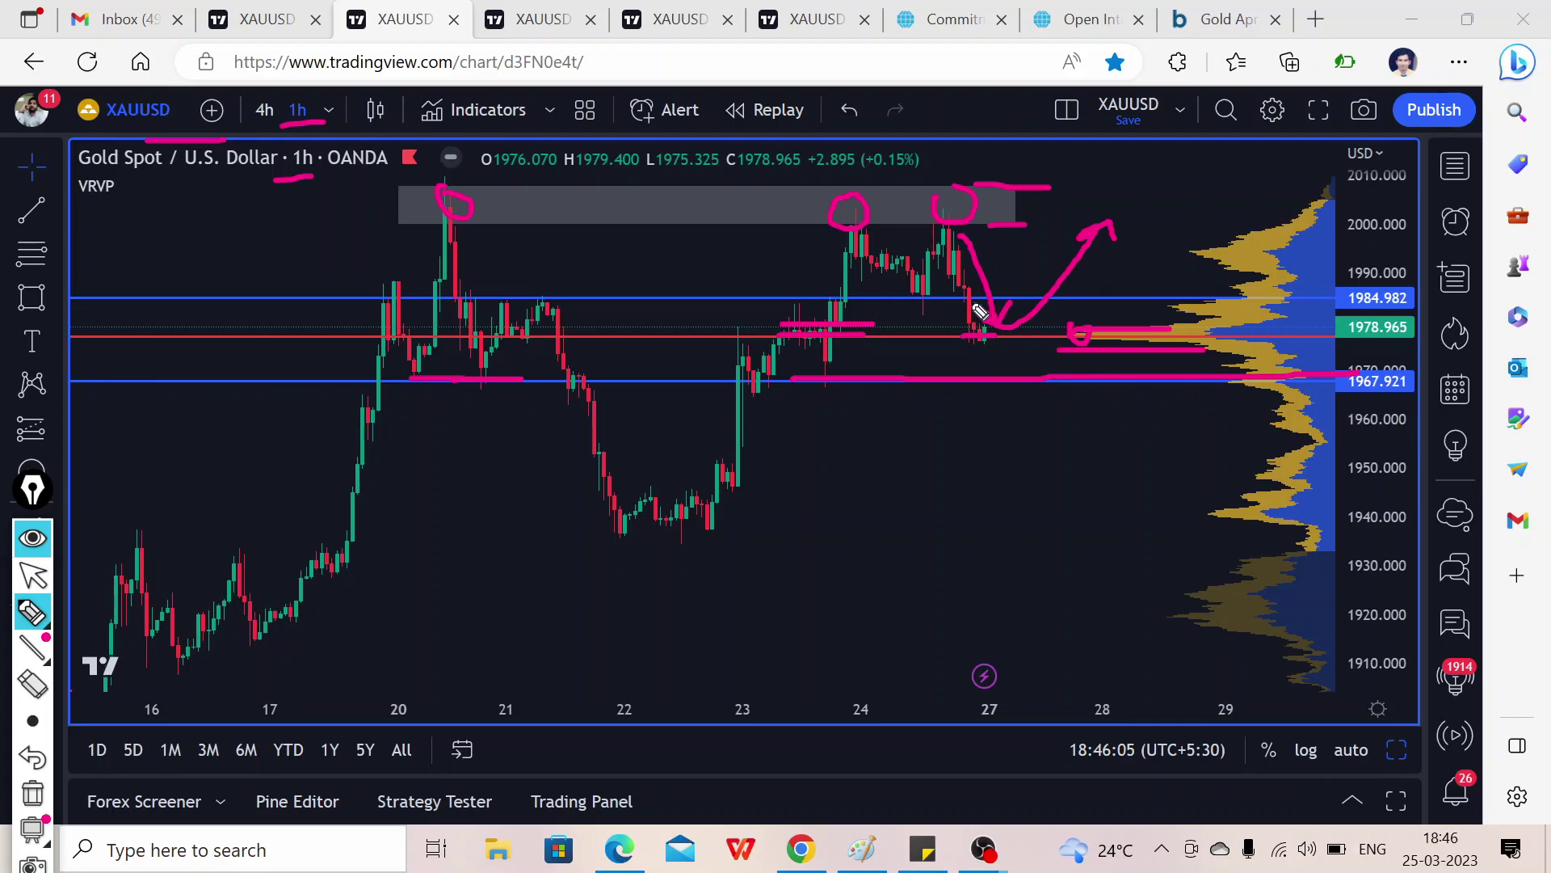
mouse_move(994, 335)
mouse_down()
mouse_move(1000, 370)
mouse_move(1014, 353)
mouse_up()
drag(625, 339, 675, 327)
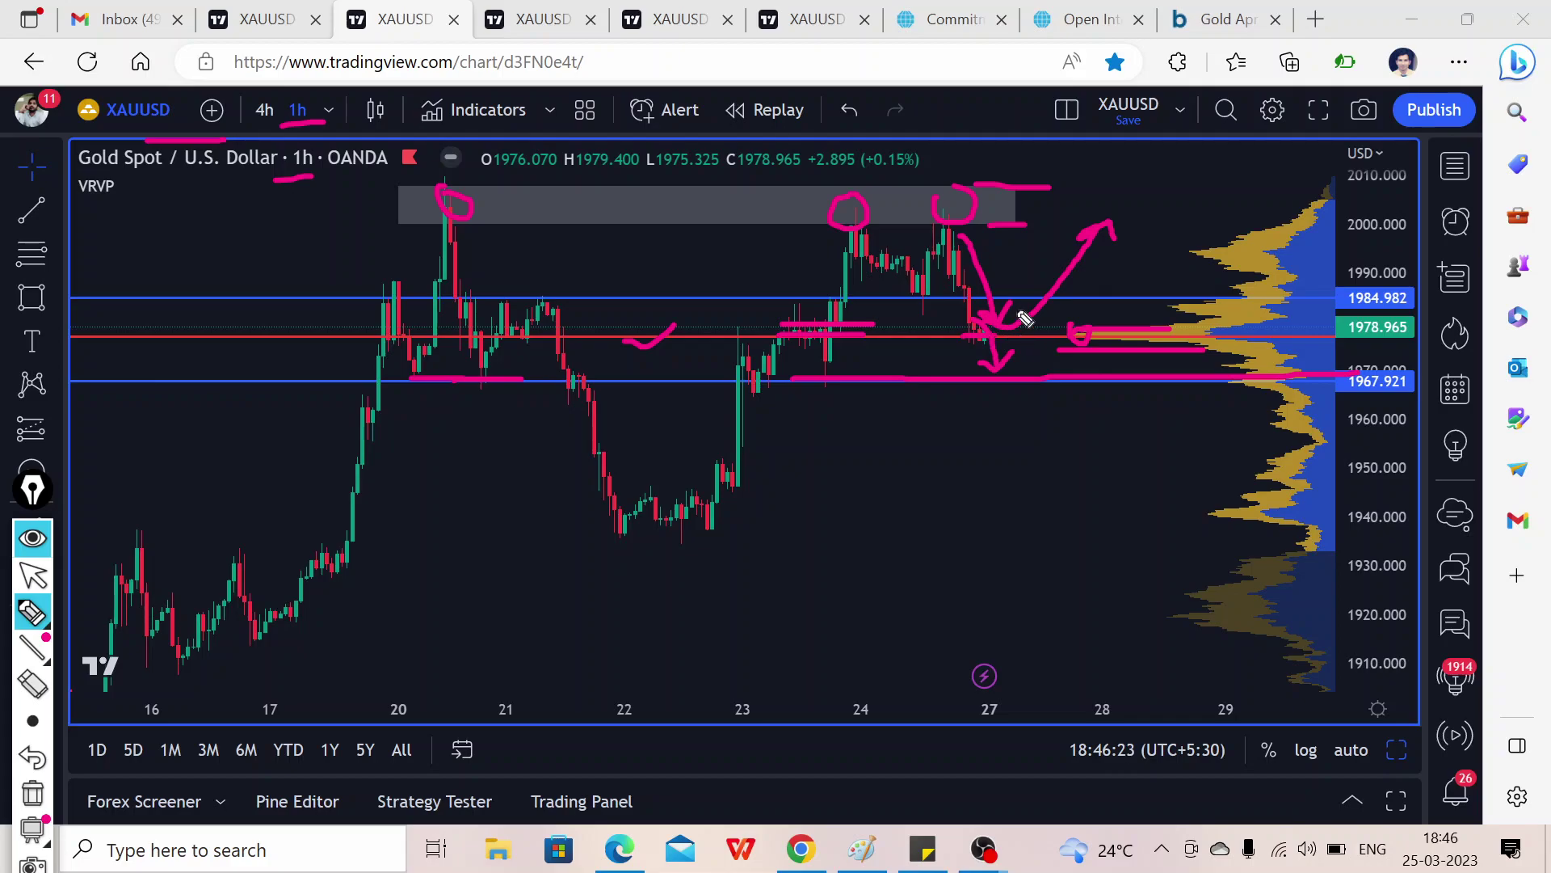
drag(1113, 335, 1185, 335)
- Switch to the 4h Fibonacci chart, erase all pen annotations carried over from the 1h chart and reselect the pen
click(34, 538)
click(533, 18)
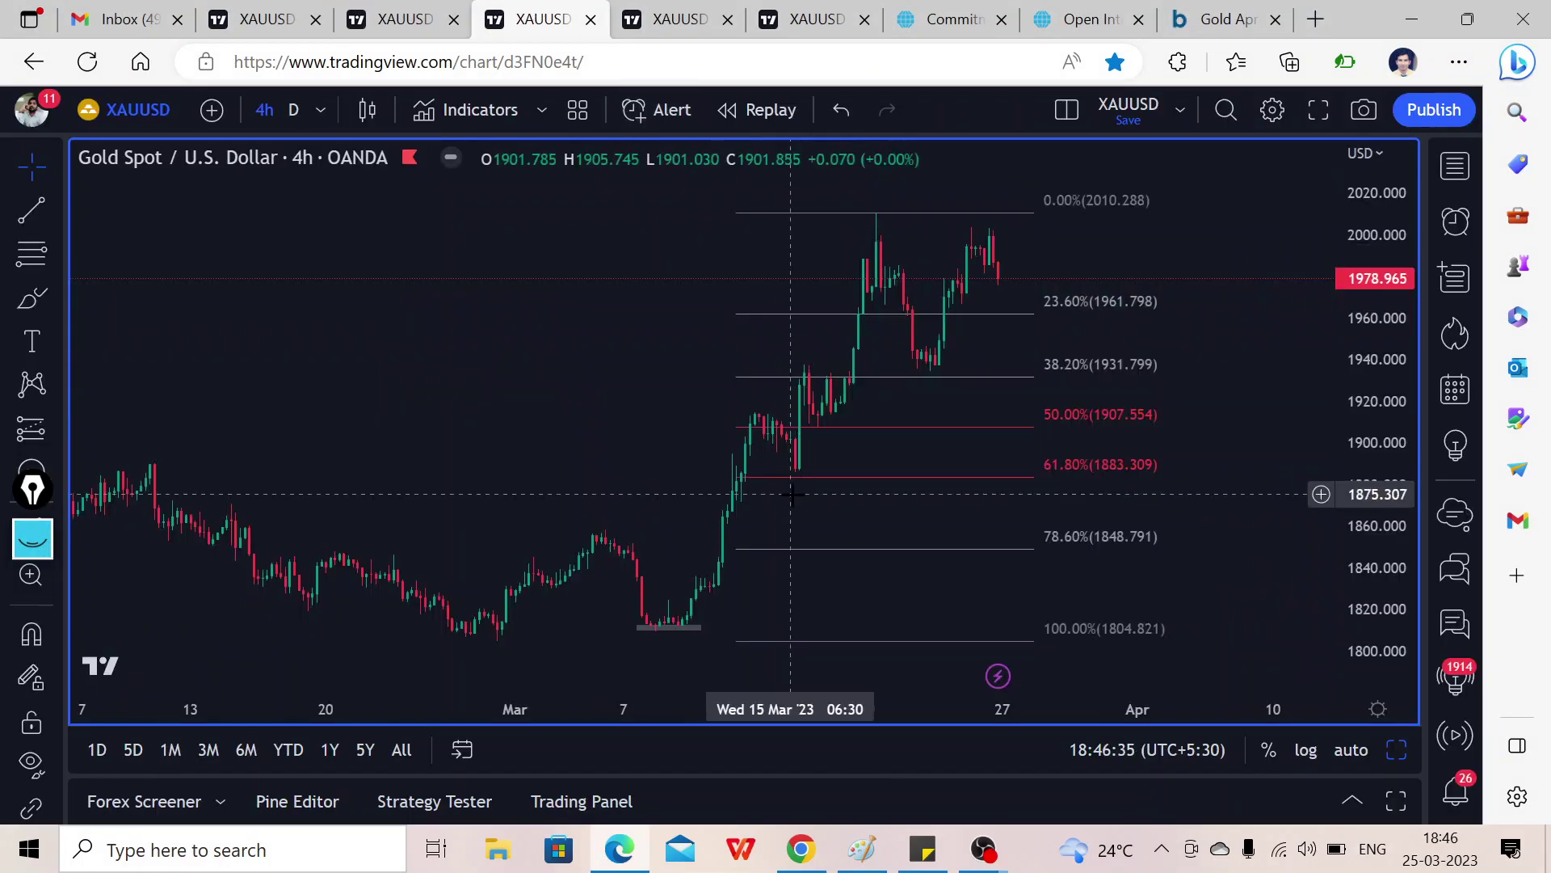
click(34, 538)
drag(42, 471, 47, 427)
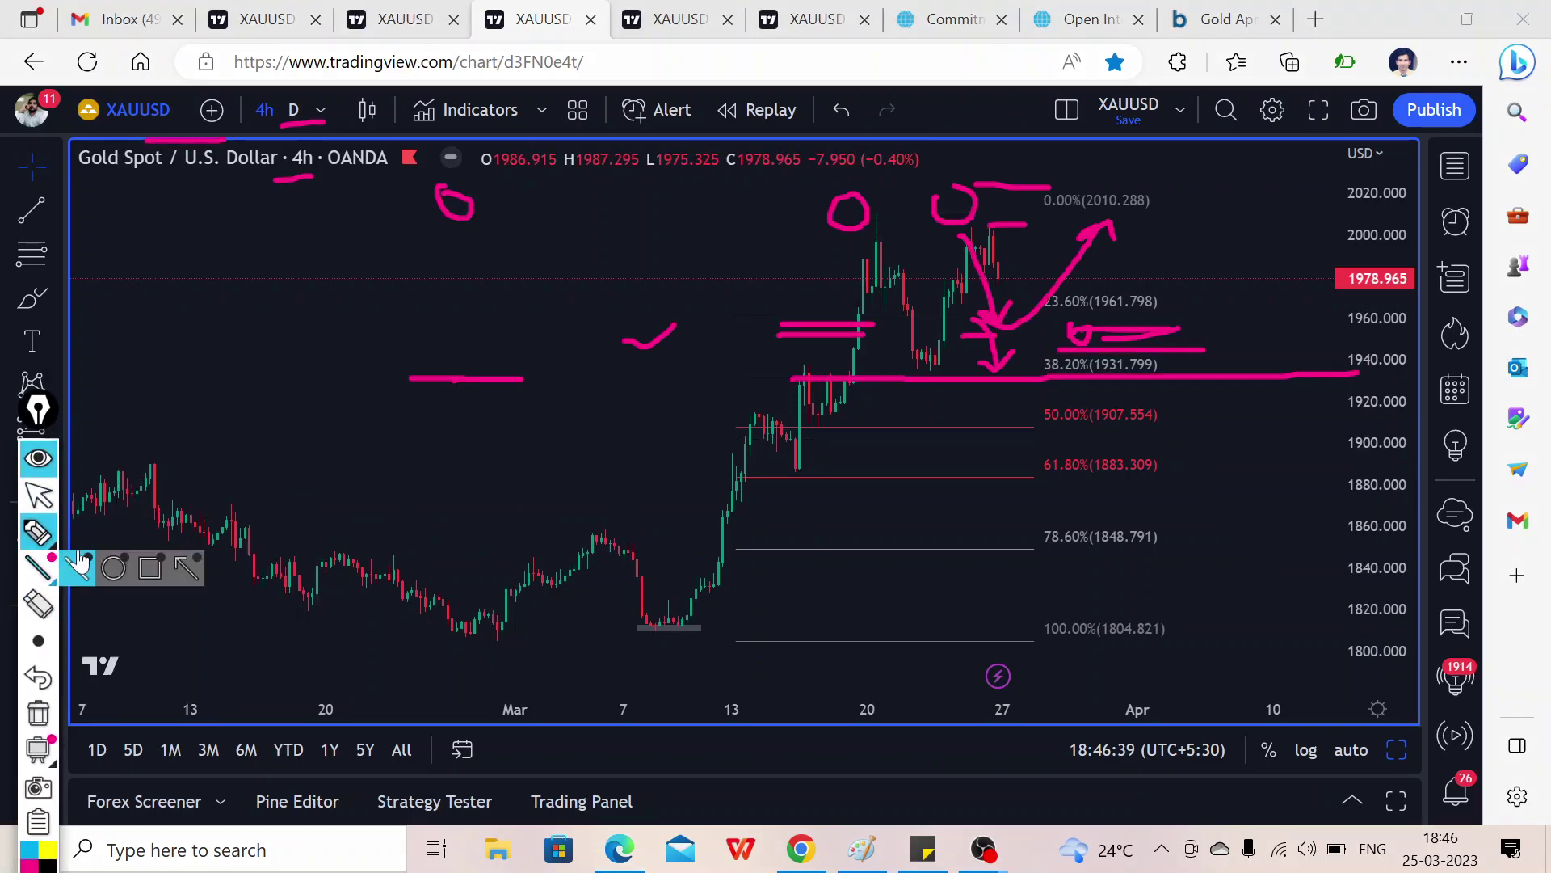
mouse_move(305, 158)
mouse_down()
mouse_move(325, 230)
mouse_move(291, 129)
mouse_move(592, 239)
mouse_move(469, 430)
mouse_up()
click(38, 605)
mouse_move(723, 366)
mouse_down()
mouse_move(865, 197)
mouse_move(980, 166)
mouse_move(983, 353)
mouse_move(1132, 384)
mouse_move(879, 350)
mouse_move(835, 315)
mouse_up()
click(38, 531)
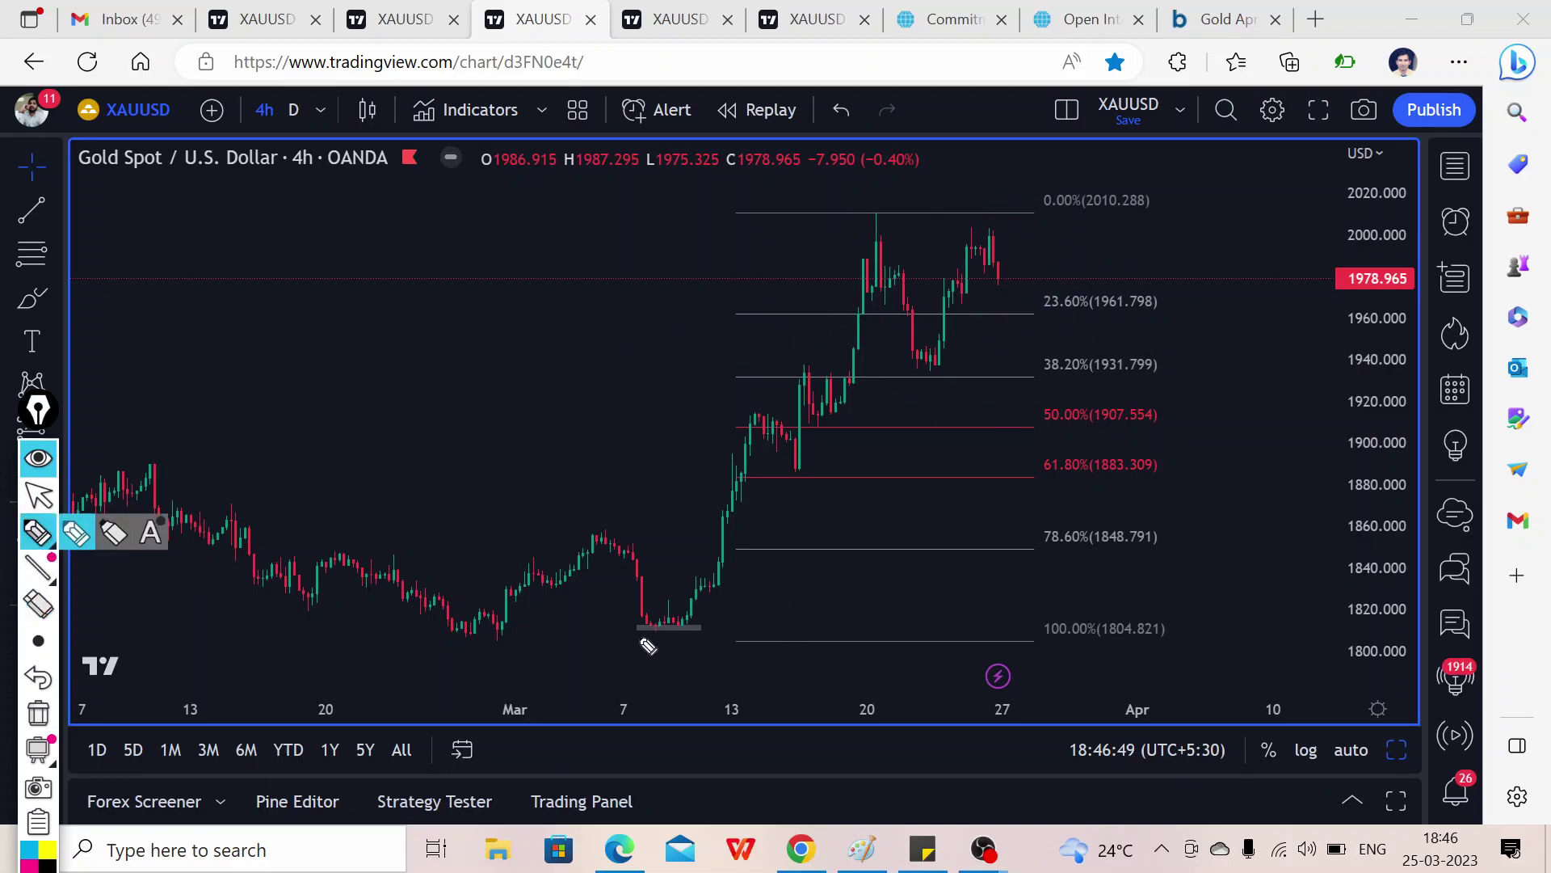
- Underline the two swing lows, mark the swing high and bracket the range between the 0% and 23.6% Fibonacci levels
drag(640, 636, 691, 627)
drag(464, 647, 677, 647)
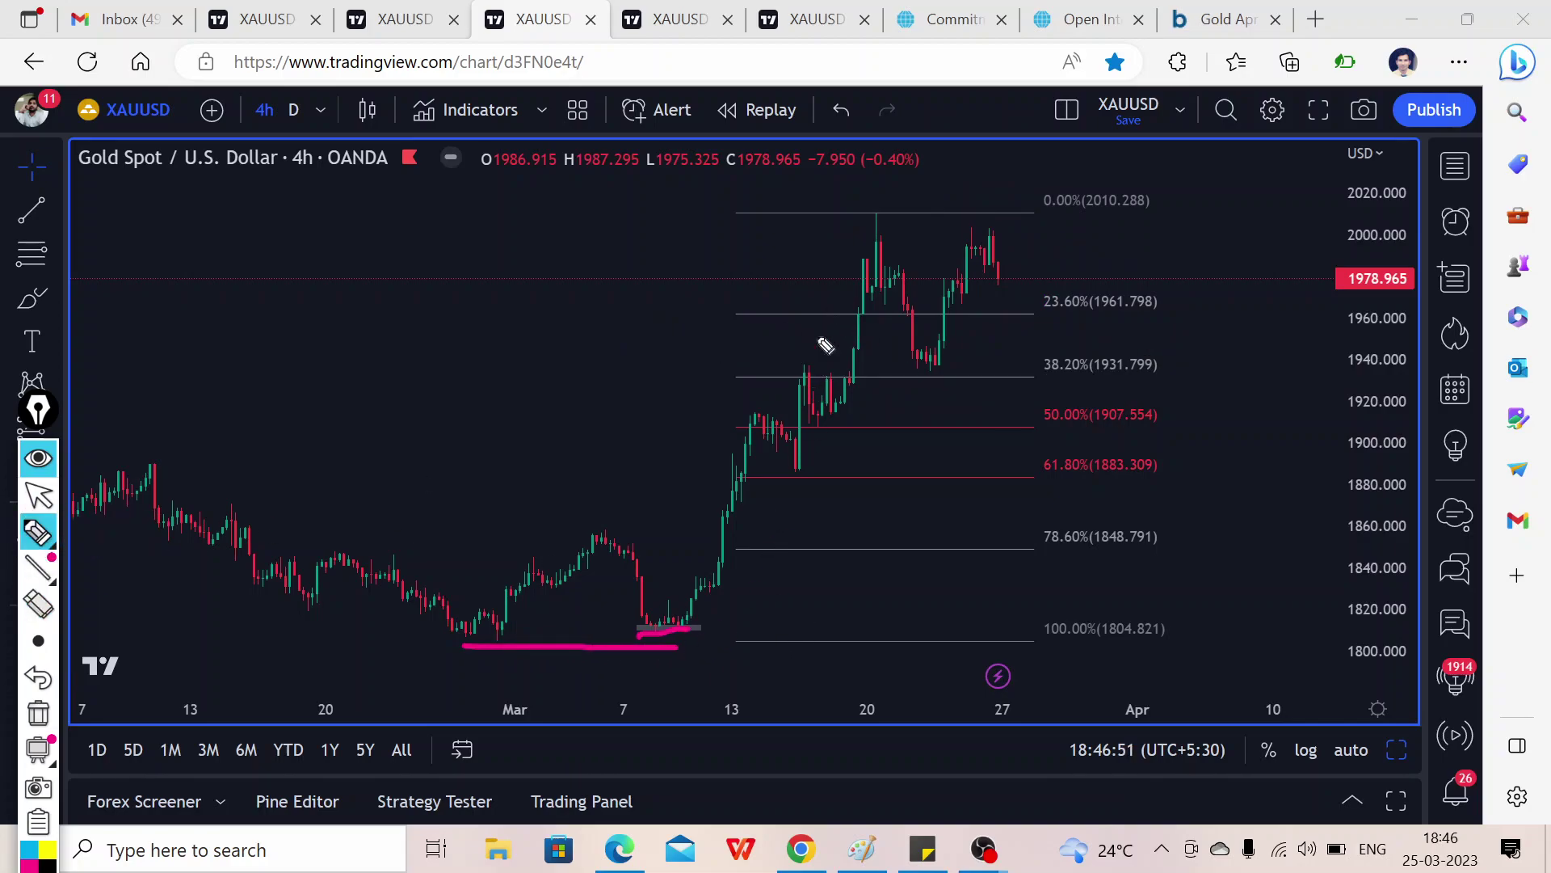
drag(836, 204, 947, 204)
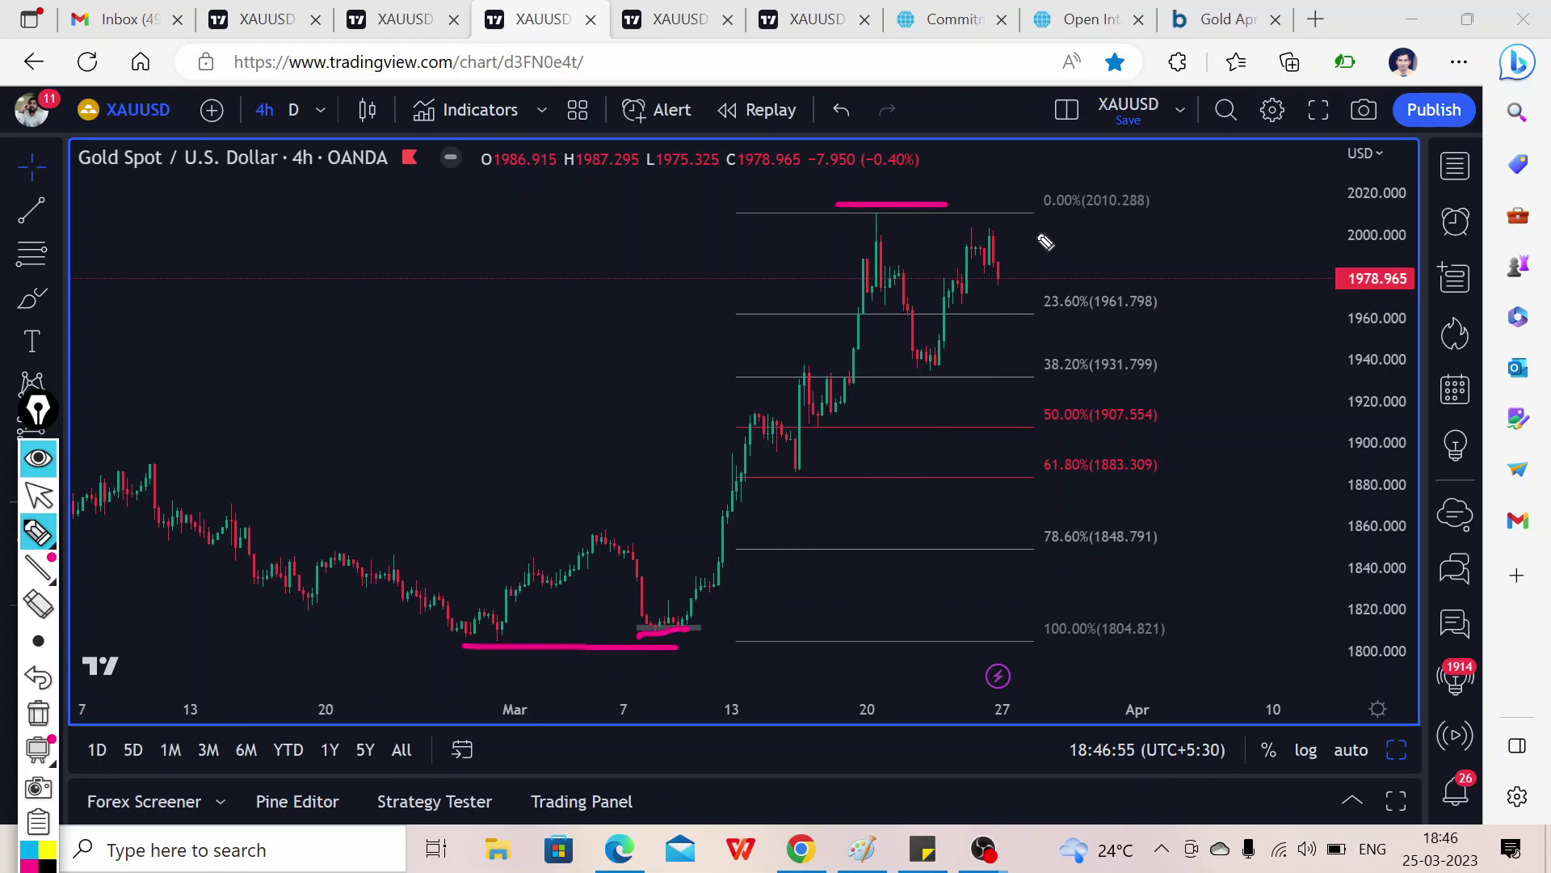
mouse_move(1037, 213)
mouse_down()
mouse_move(1077, 238)
mouse_move(1079, 301)
mouse_move(966, 304)
mouse_up()
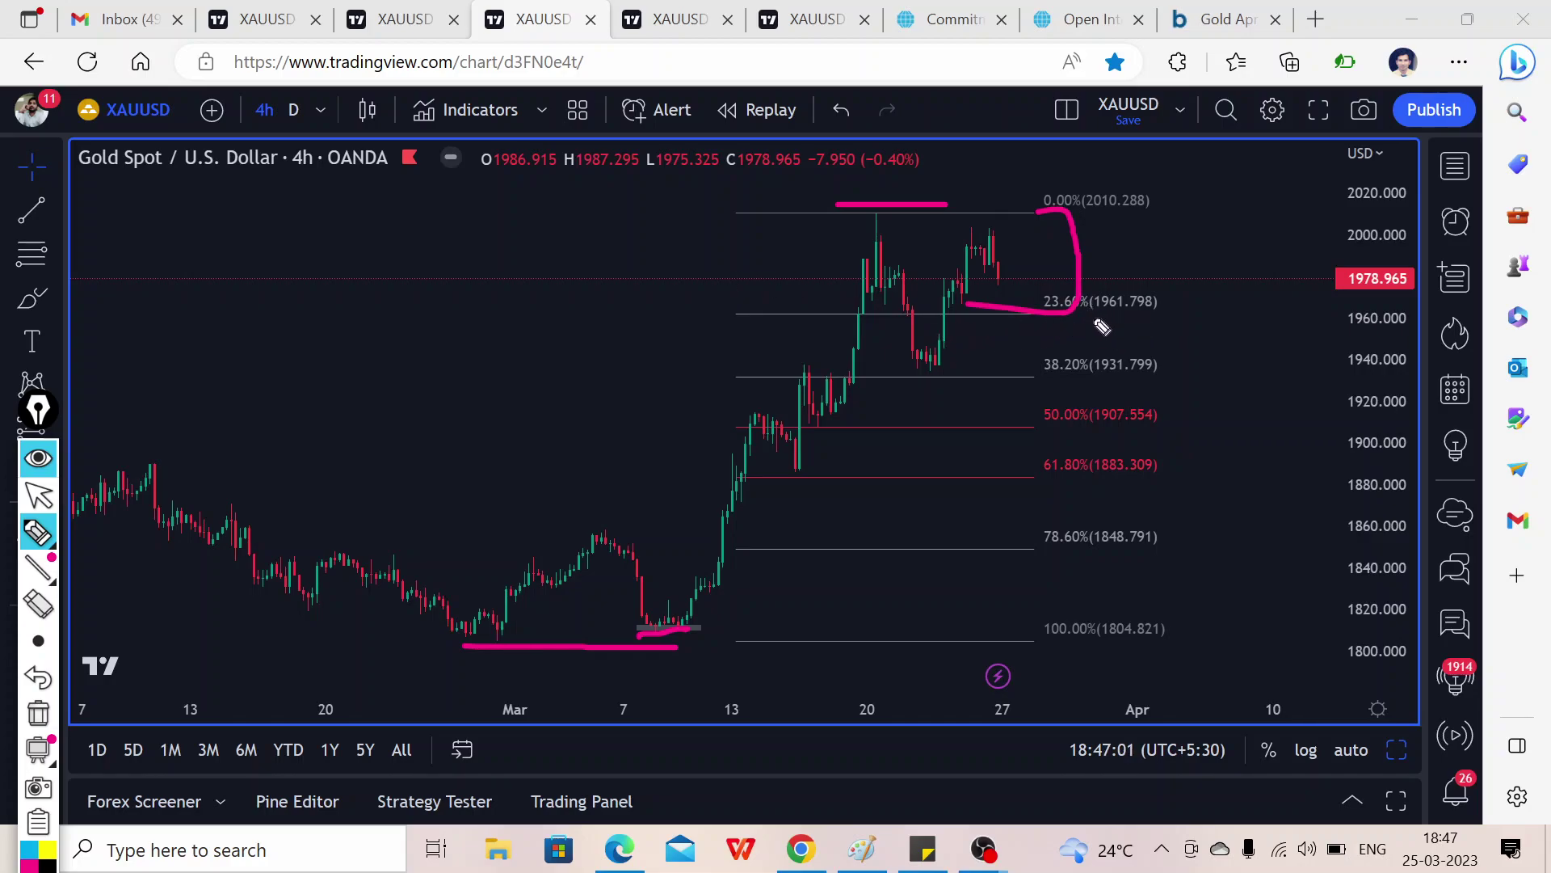
- Underline the 1961.798 level, mark the support around the 38.2% level and draw a resistance line across the recent highs
drag(1101, 324, 1168, 325)
drag(911, 363, 1039, 364)
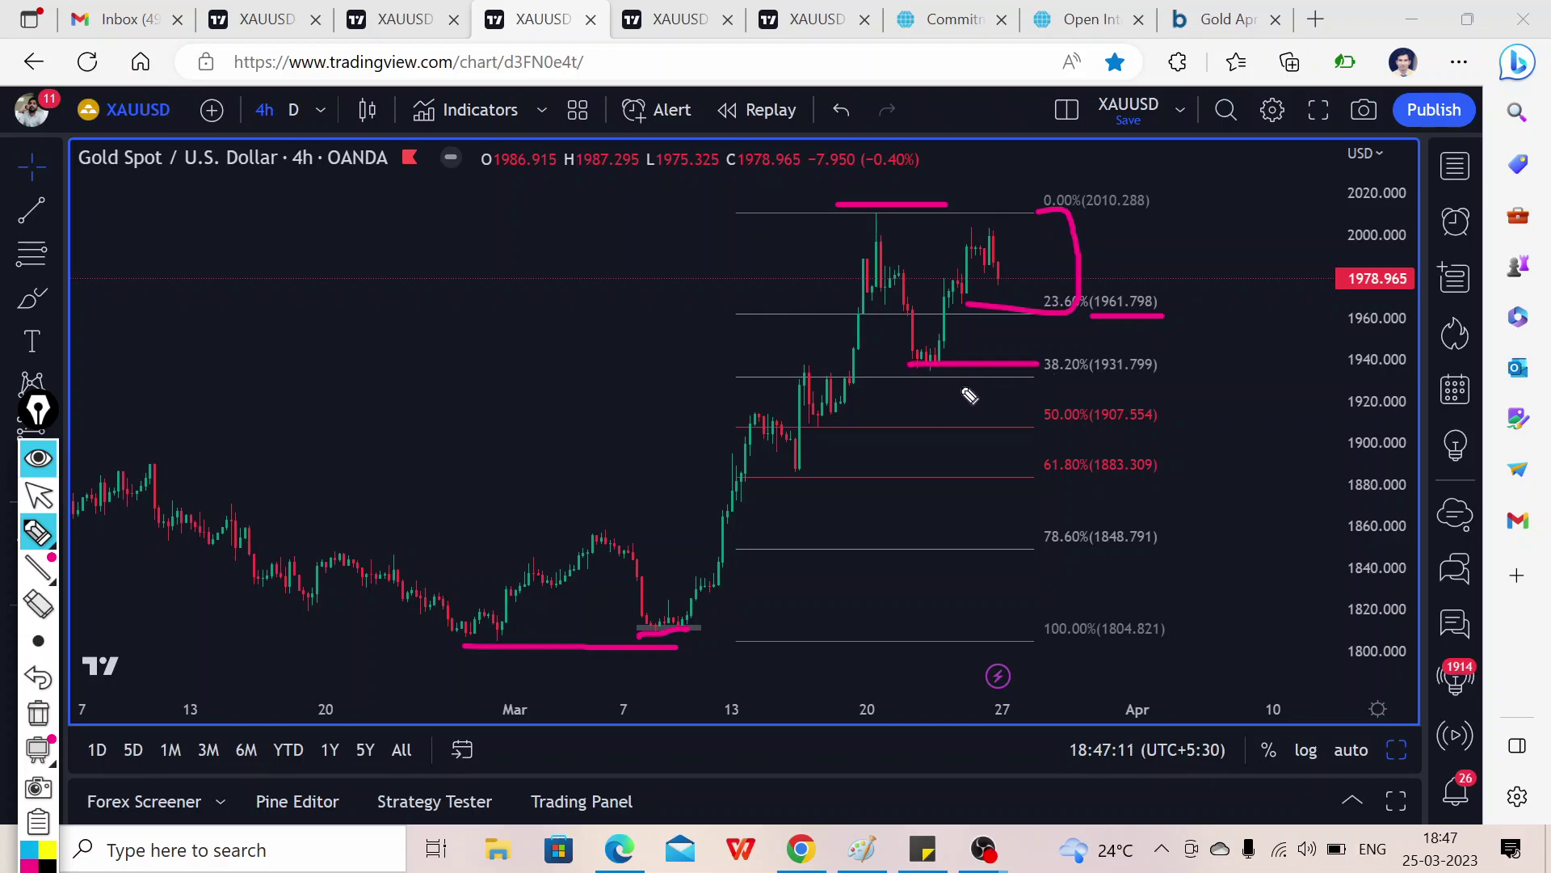
drag(790, 368, 877, 368)
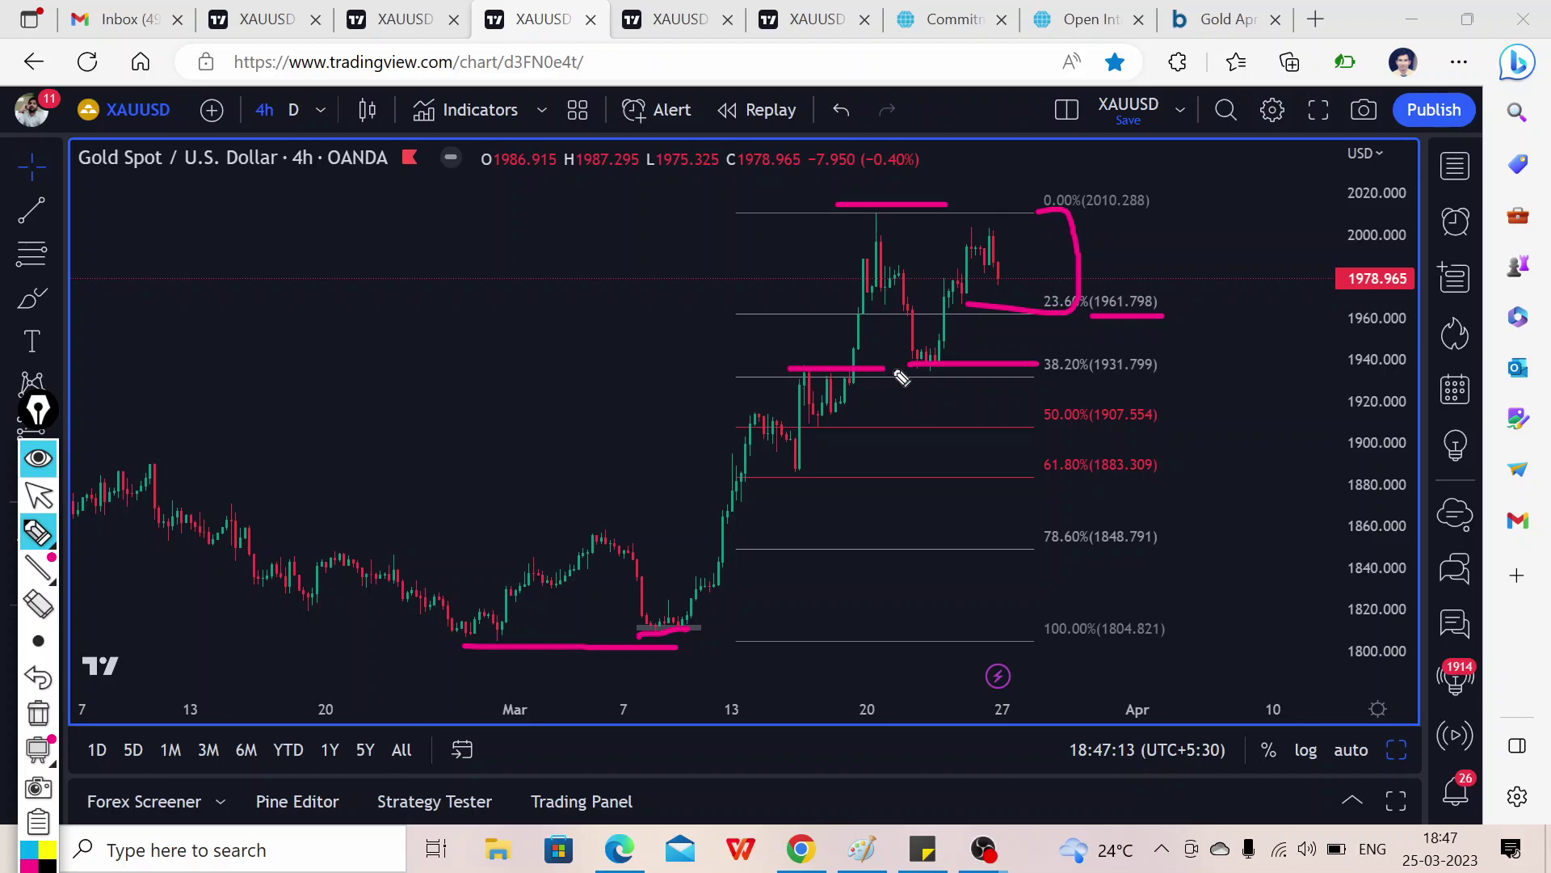
drag(783, 378, 963, 378)
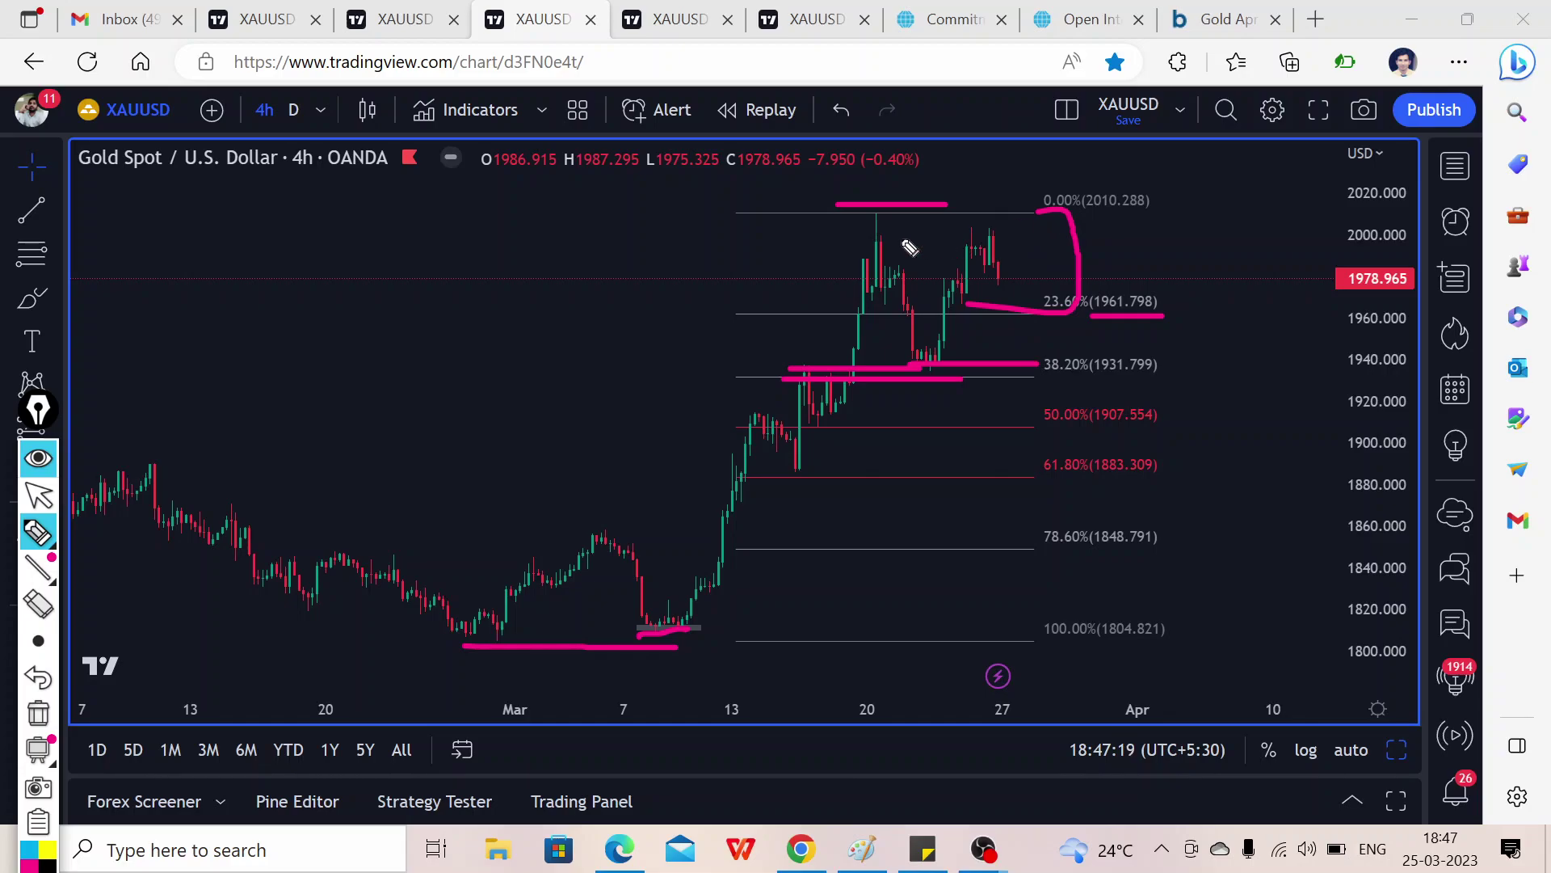
drag(868, 232, 1052, 231)
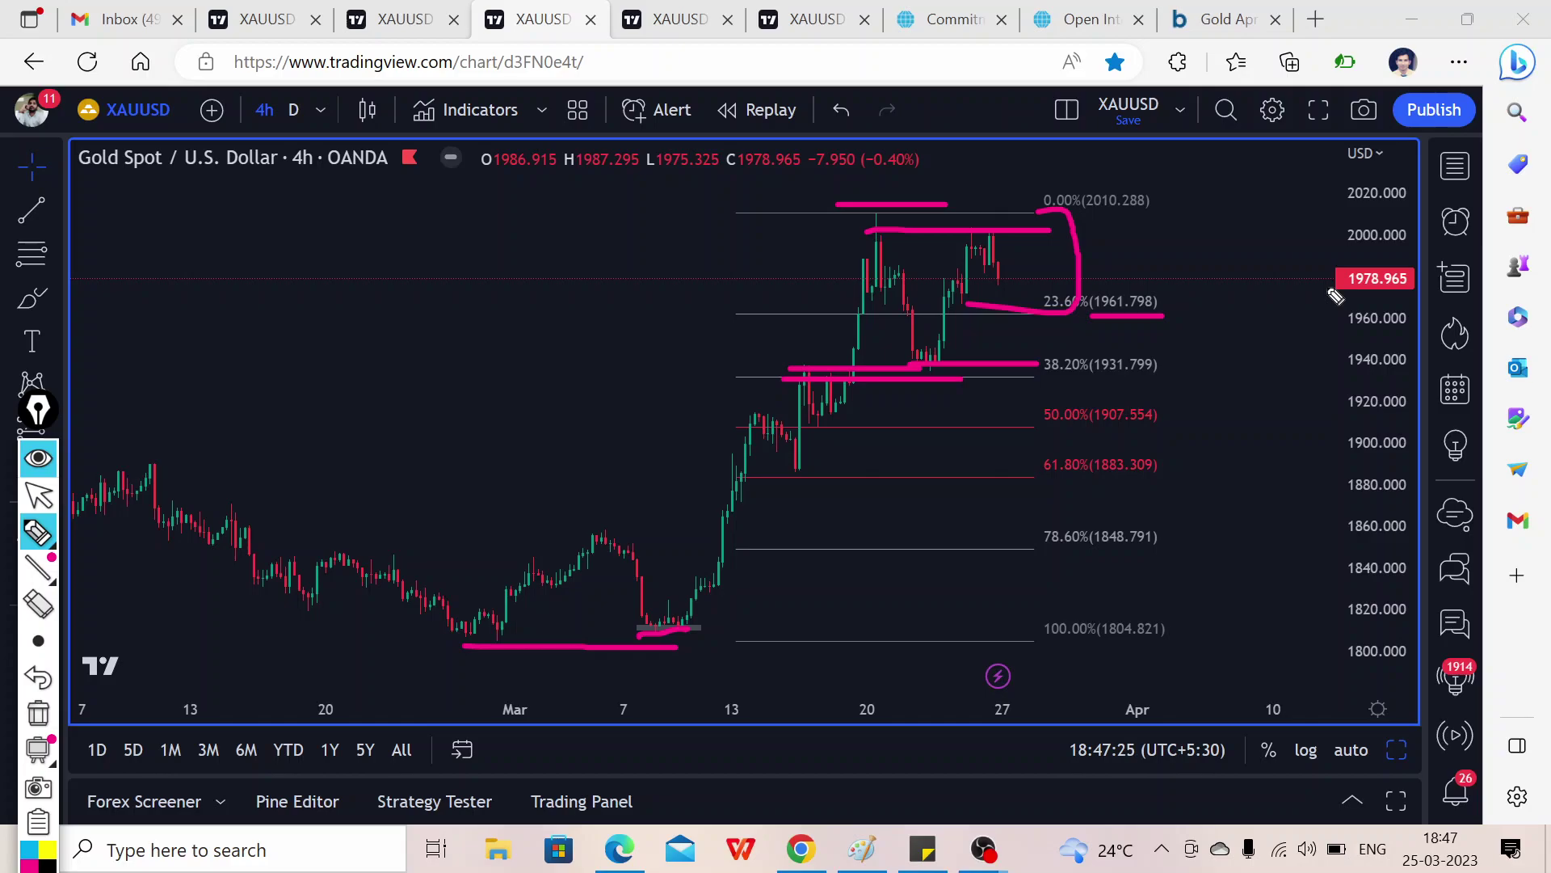
- Switch to the 15-minute CPR chart, erase all pen annotations carried over from the Fibonacci chart and reselect the pen
click(38, 458)
click(689, 13)
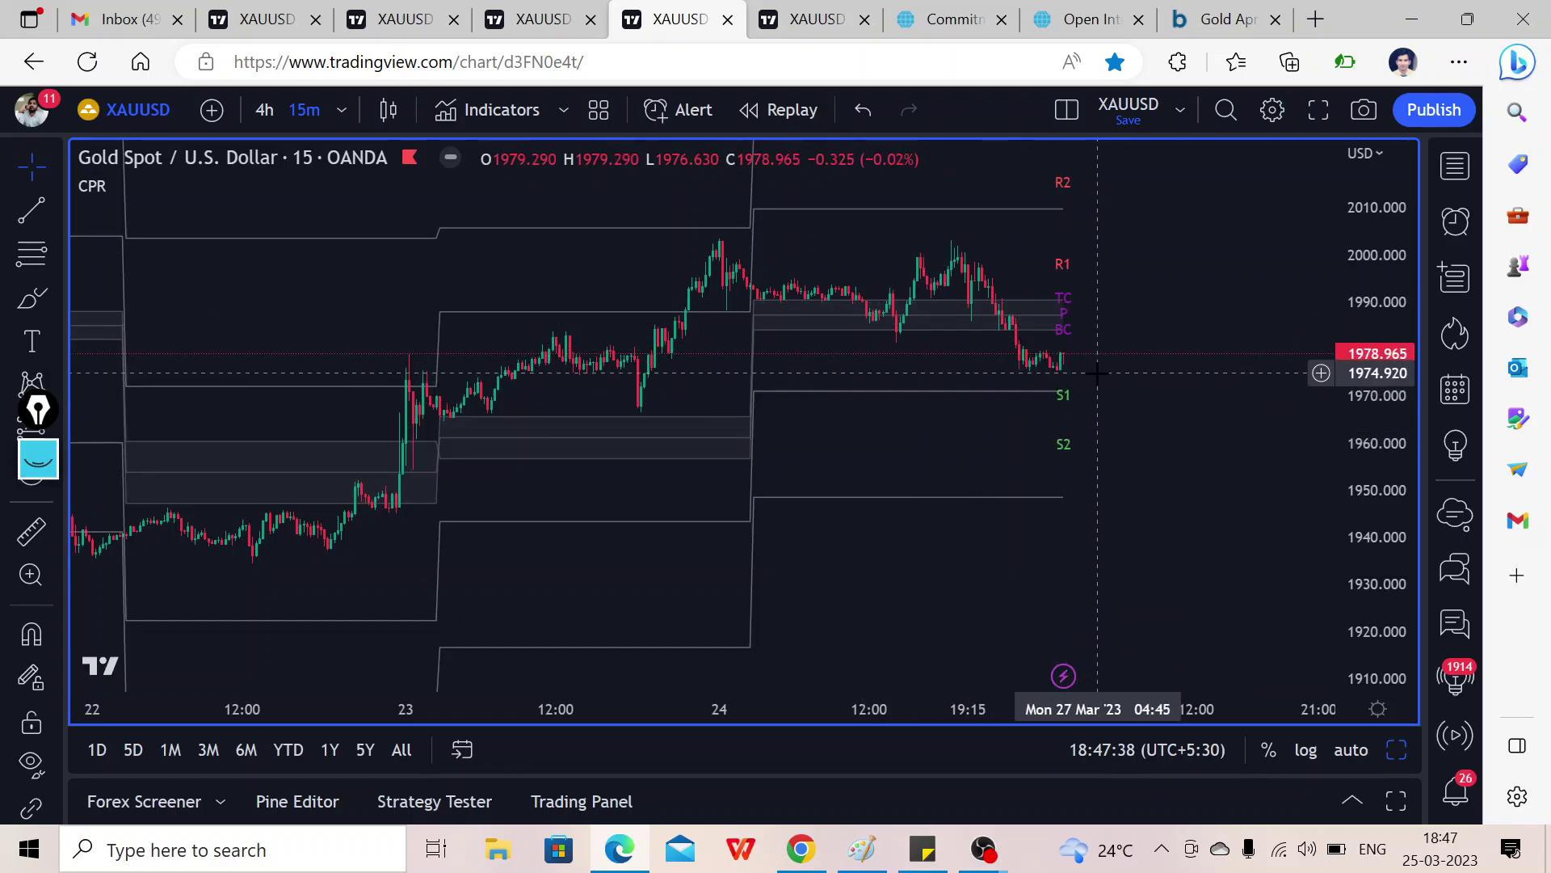
click(33, 480)
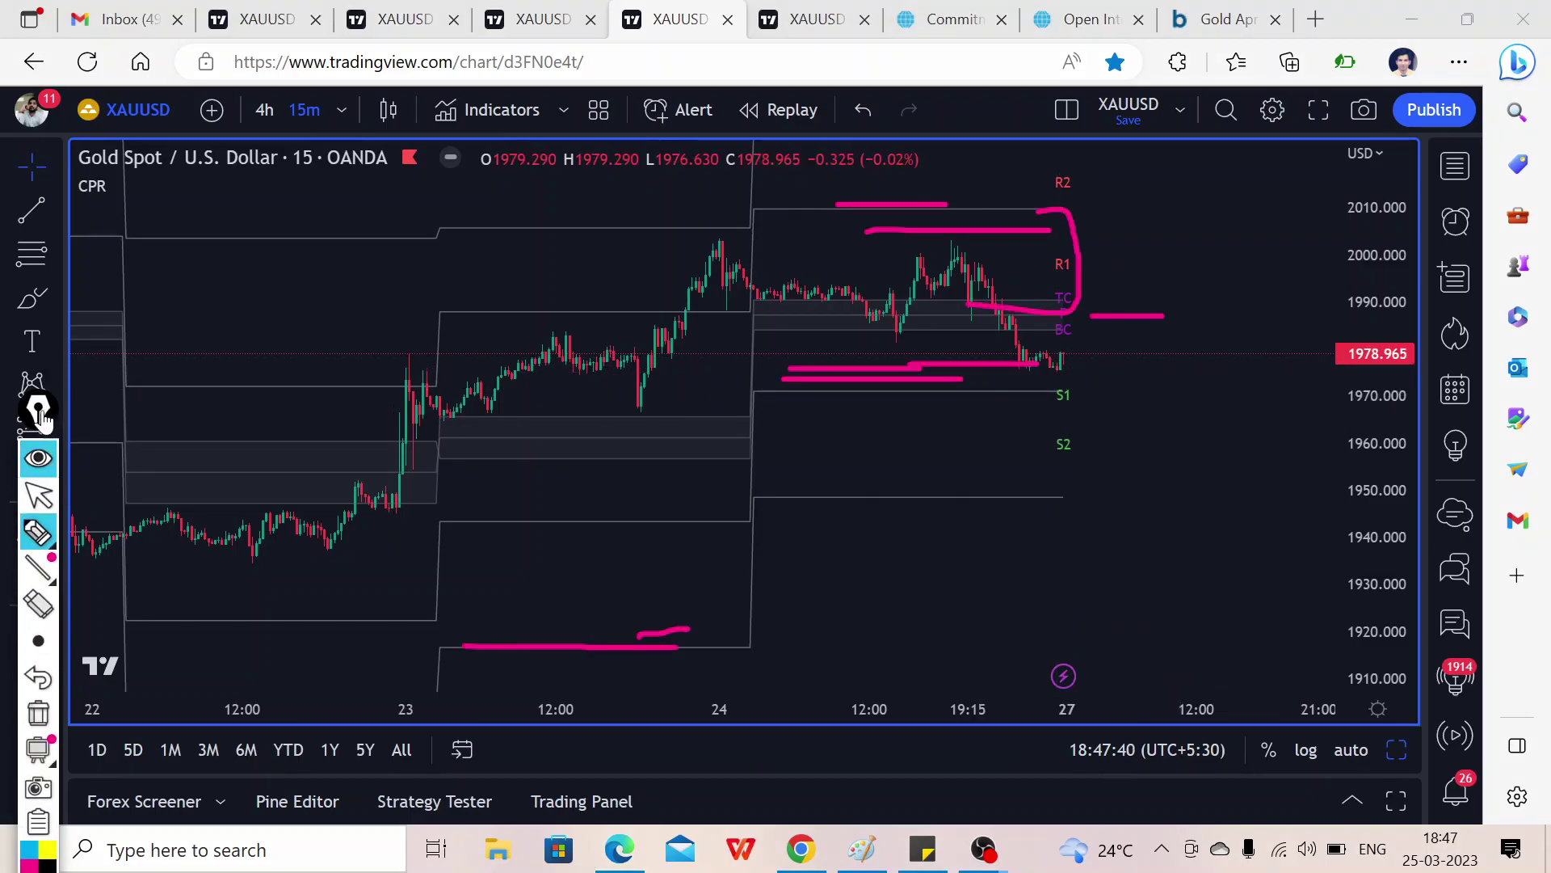
click(38, 603)
click(881, 377)
click(929, 231)
click(895, 205)
drag(1024, 283, 1020, 368)
click(1129, 316)
click(679, 630)
click(651, 645)
click(38, 531)
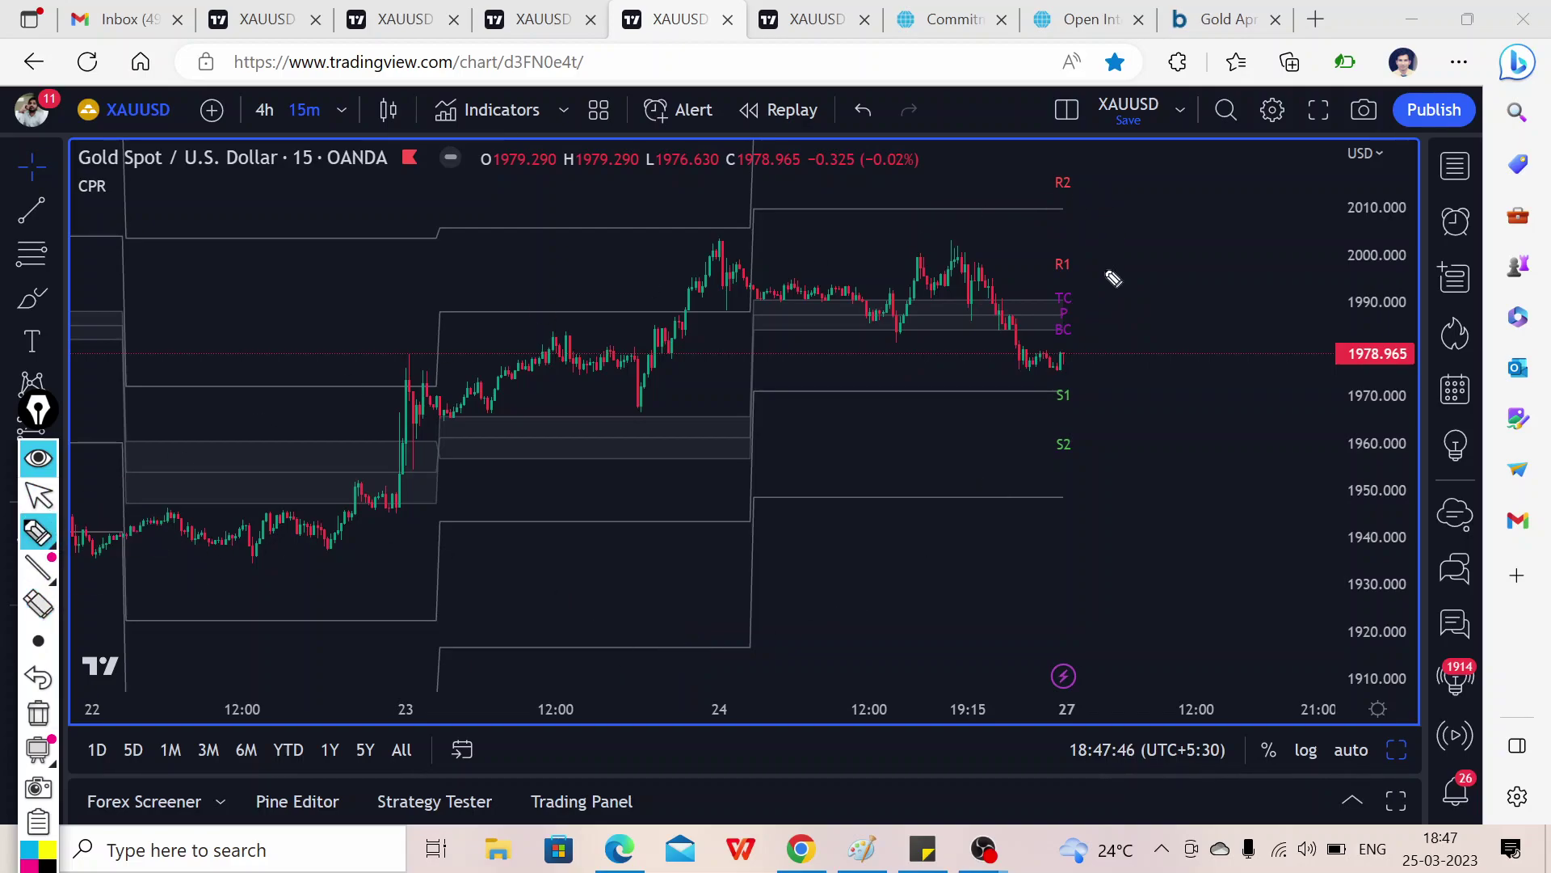
- Draw pen lines extending from the TC, P and BC pivot levels, with the TC line reaching the price scale
drag(1063, 297, 1202, 296)
drag(1063, 316, 1189, 316)
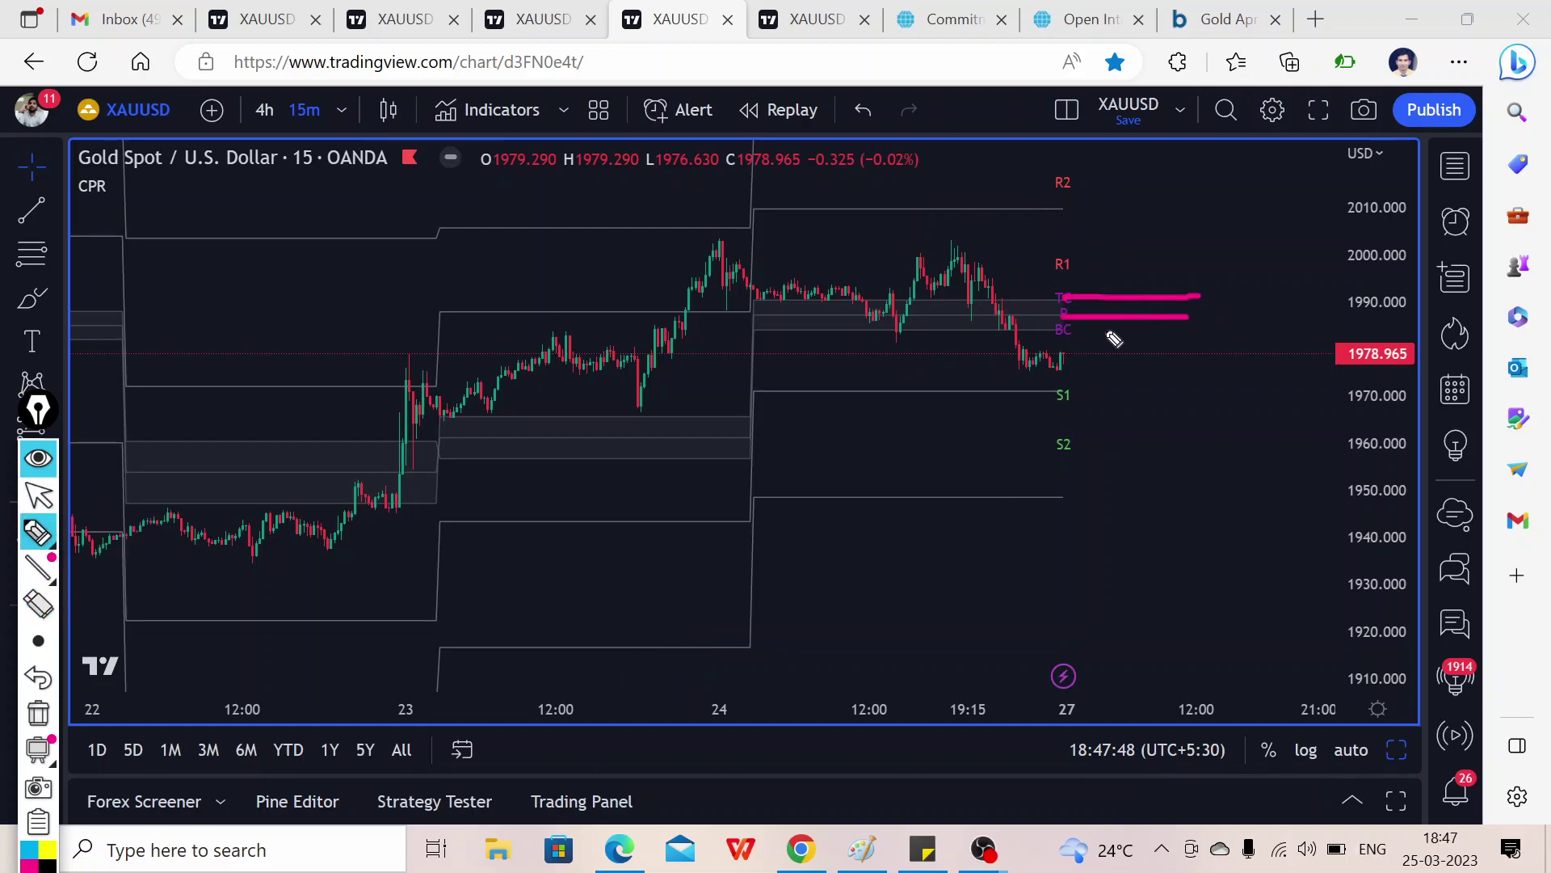
mouse_move(1064, 335)
mouse_down()
mouse_move(1146, 335)
mouse_move(1345, 288)
mouse_up()
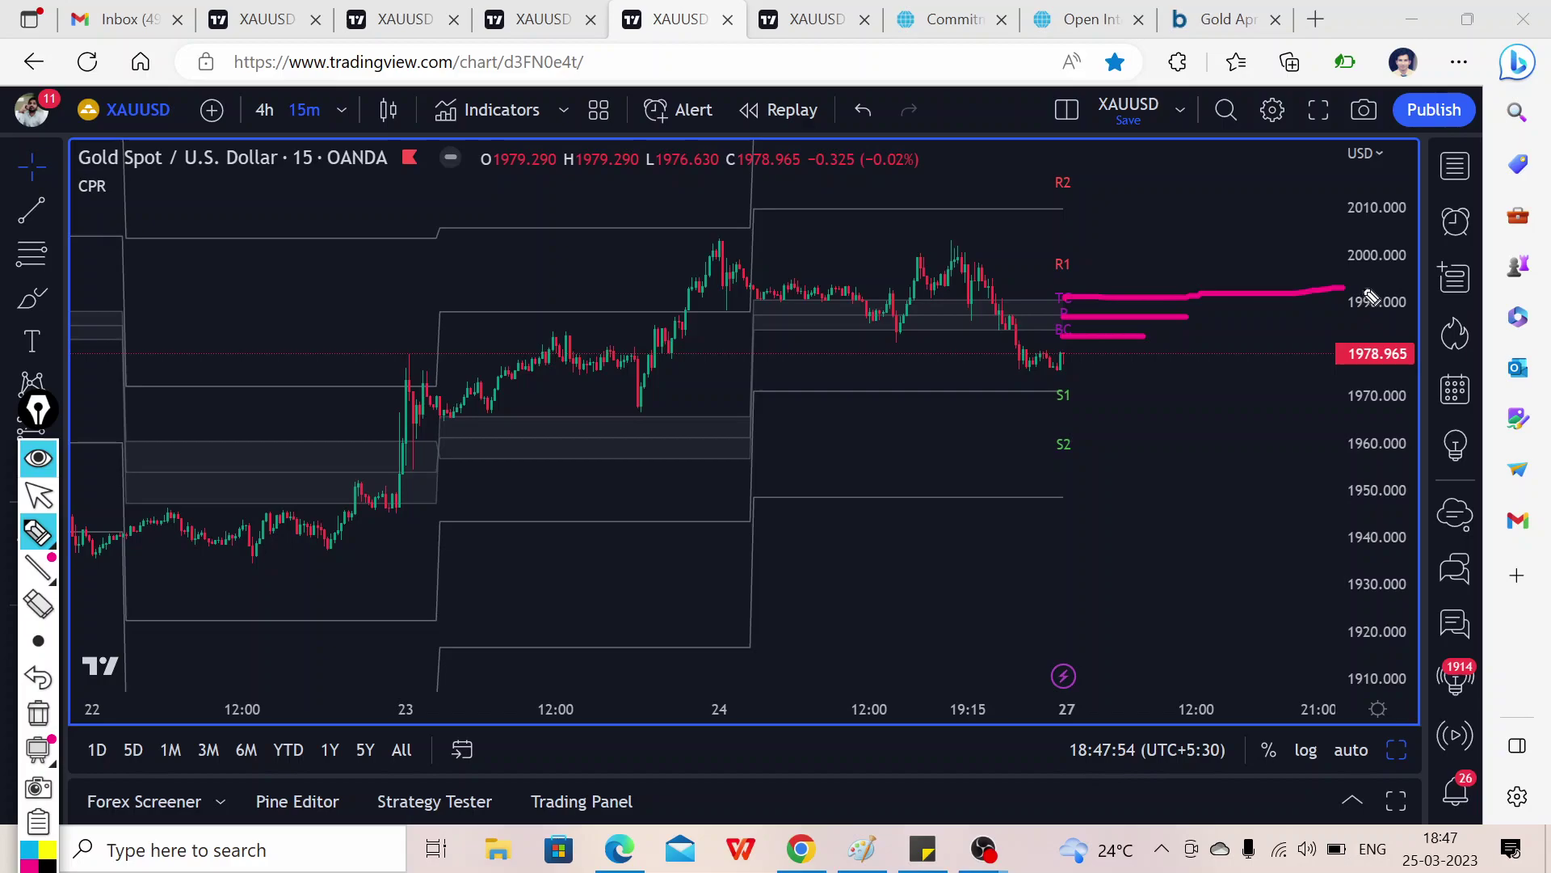
- Mark the recent highs with a double line and draw upward and downward breakout arrows from the TC level
drag(903, 248, 1034, 248)
drag(915, 242, 1007, 243)
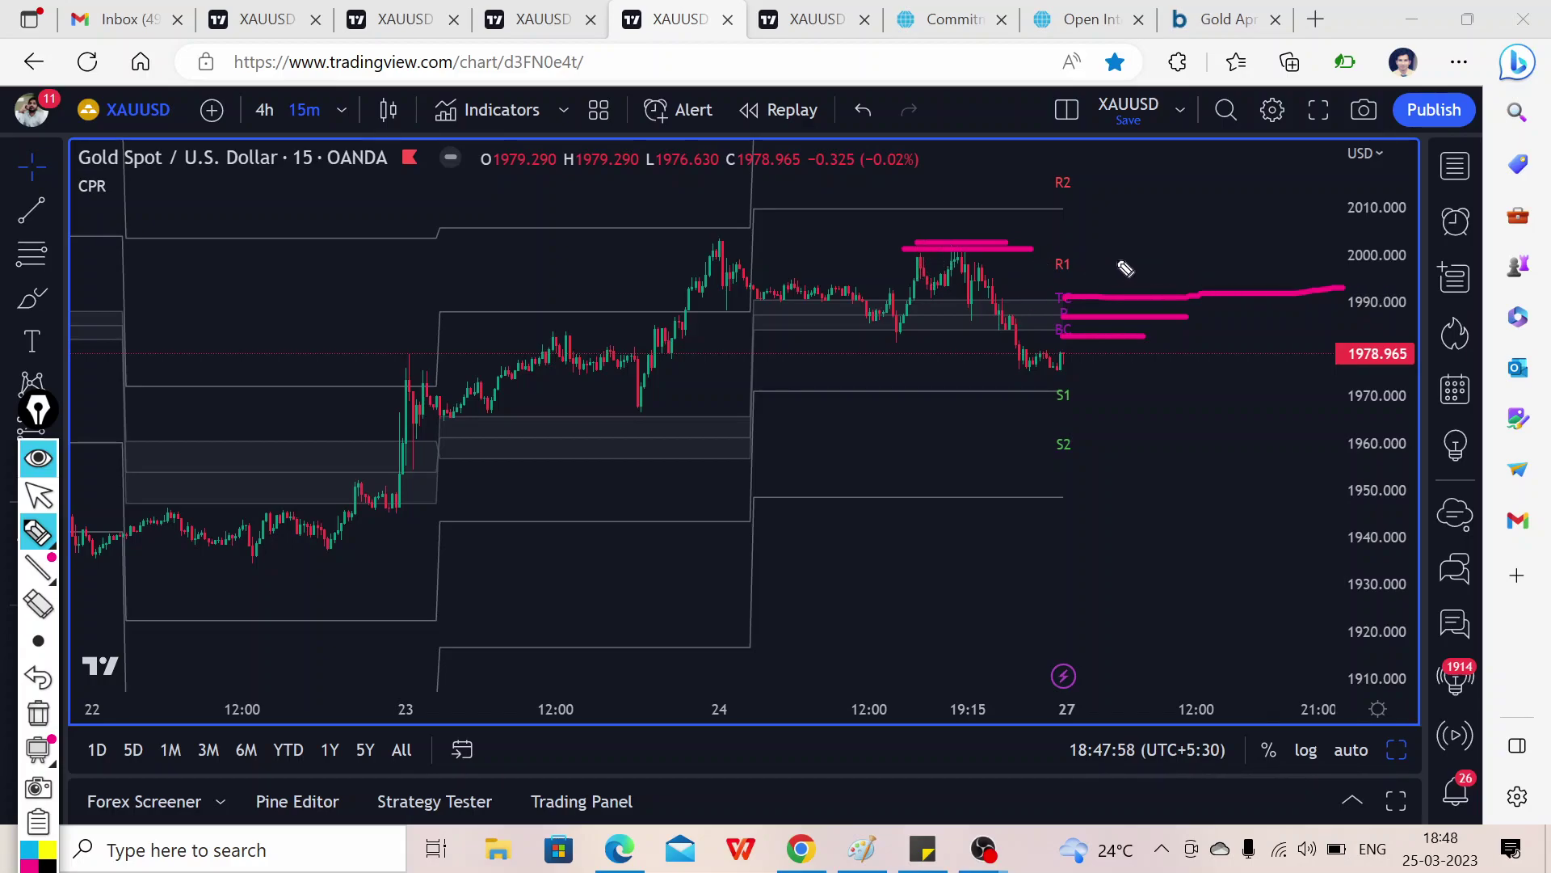
mouse_move(1097, 280)
mouse_down()
mouse_move(1140, 174)
mouse_move(1169, 198)
mouse_up()
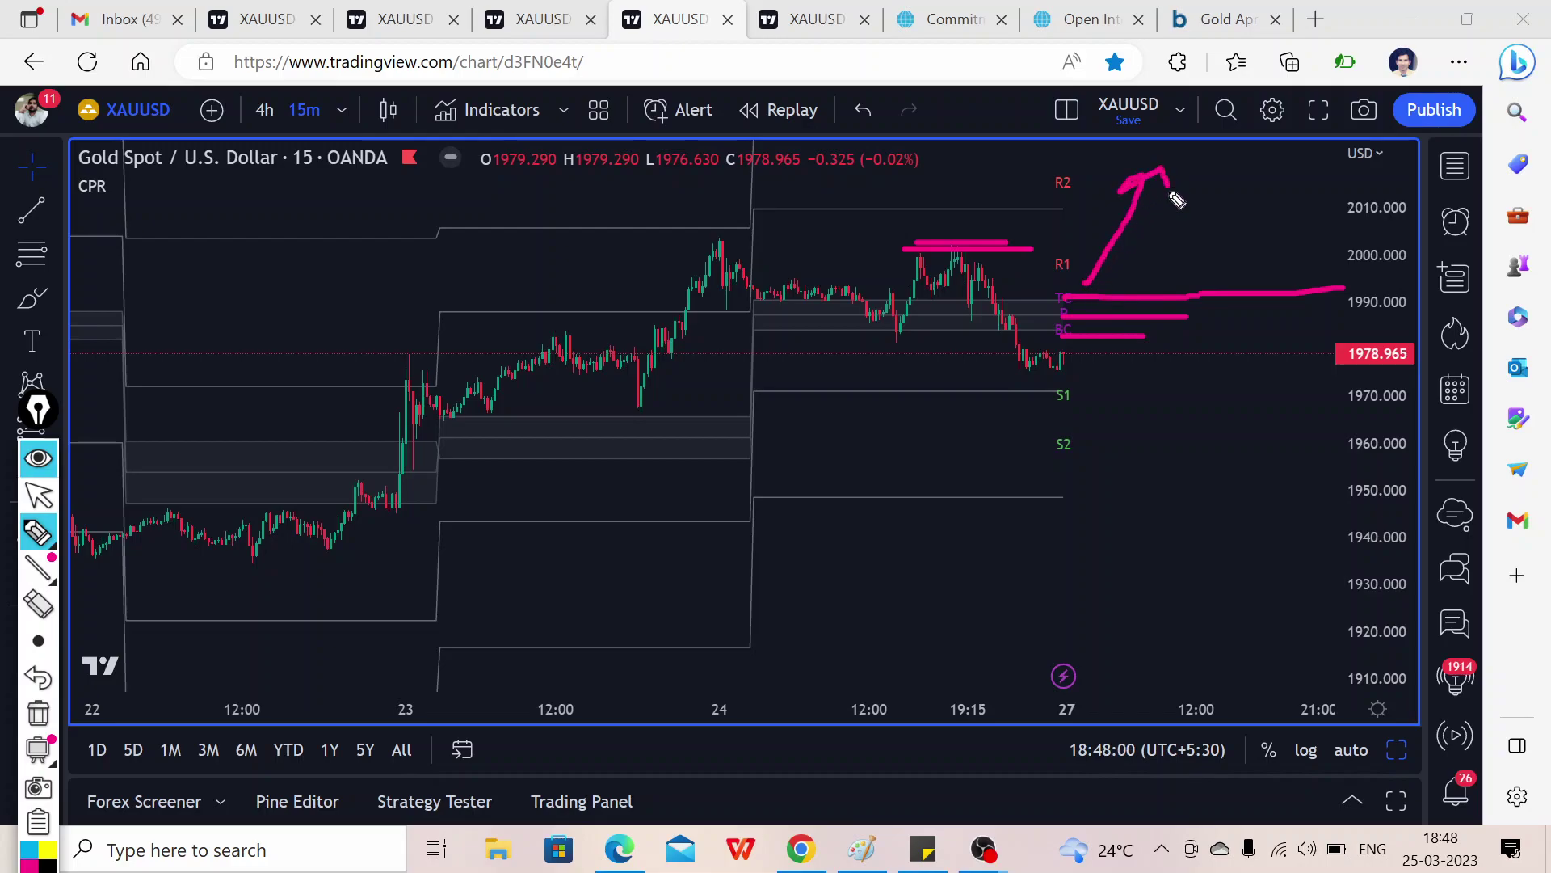
mouse_move(1082, 297)
mouse_down()
mouse_move(1142, 374)
mouse_move(1145, 422)
mouse_move(1166, 374)
mouse_up()
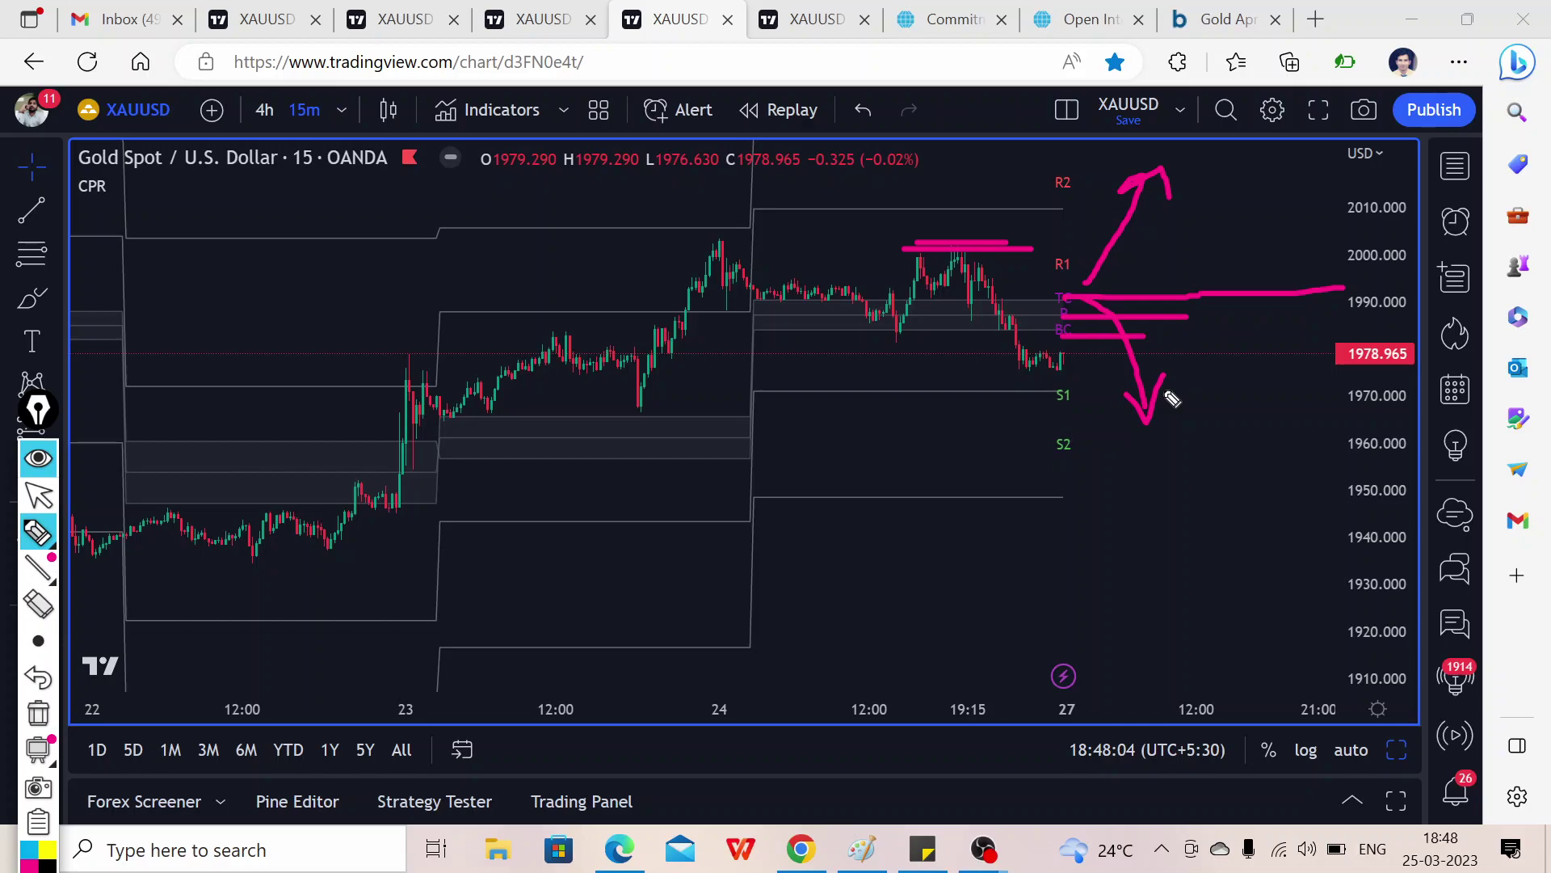
click(38, 495)
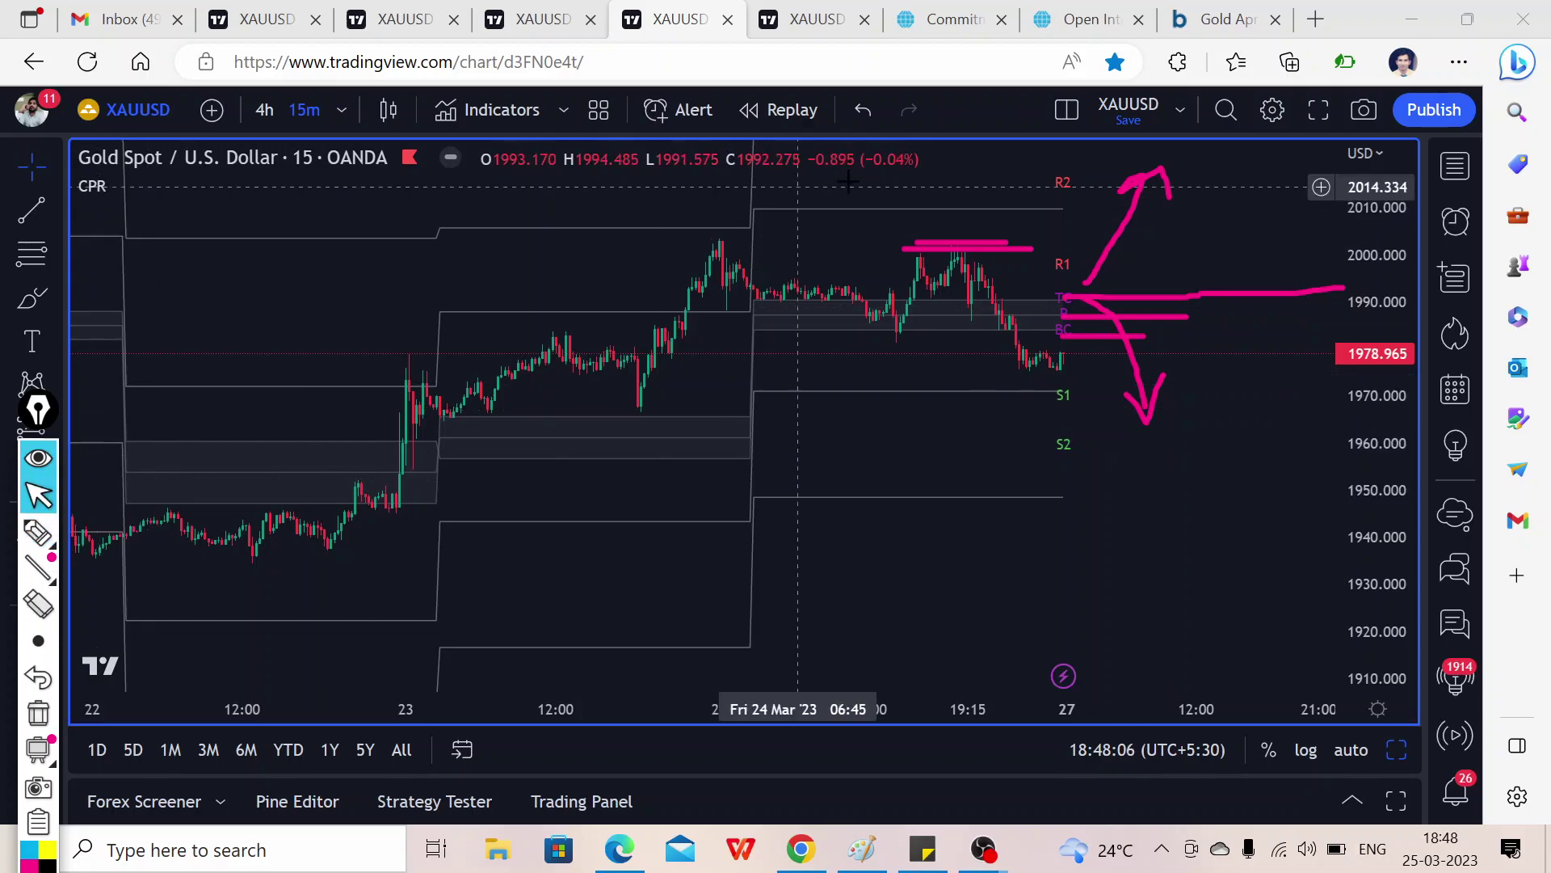
- Switch to the CME gold open interest heatmap and erase most of the carried-over pen annotations
click(1066, 21)
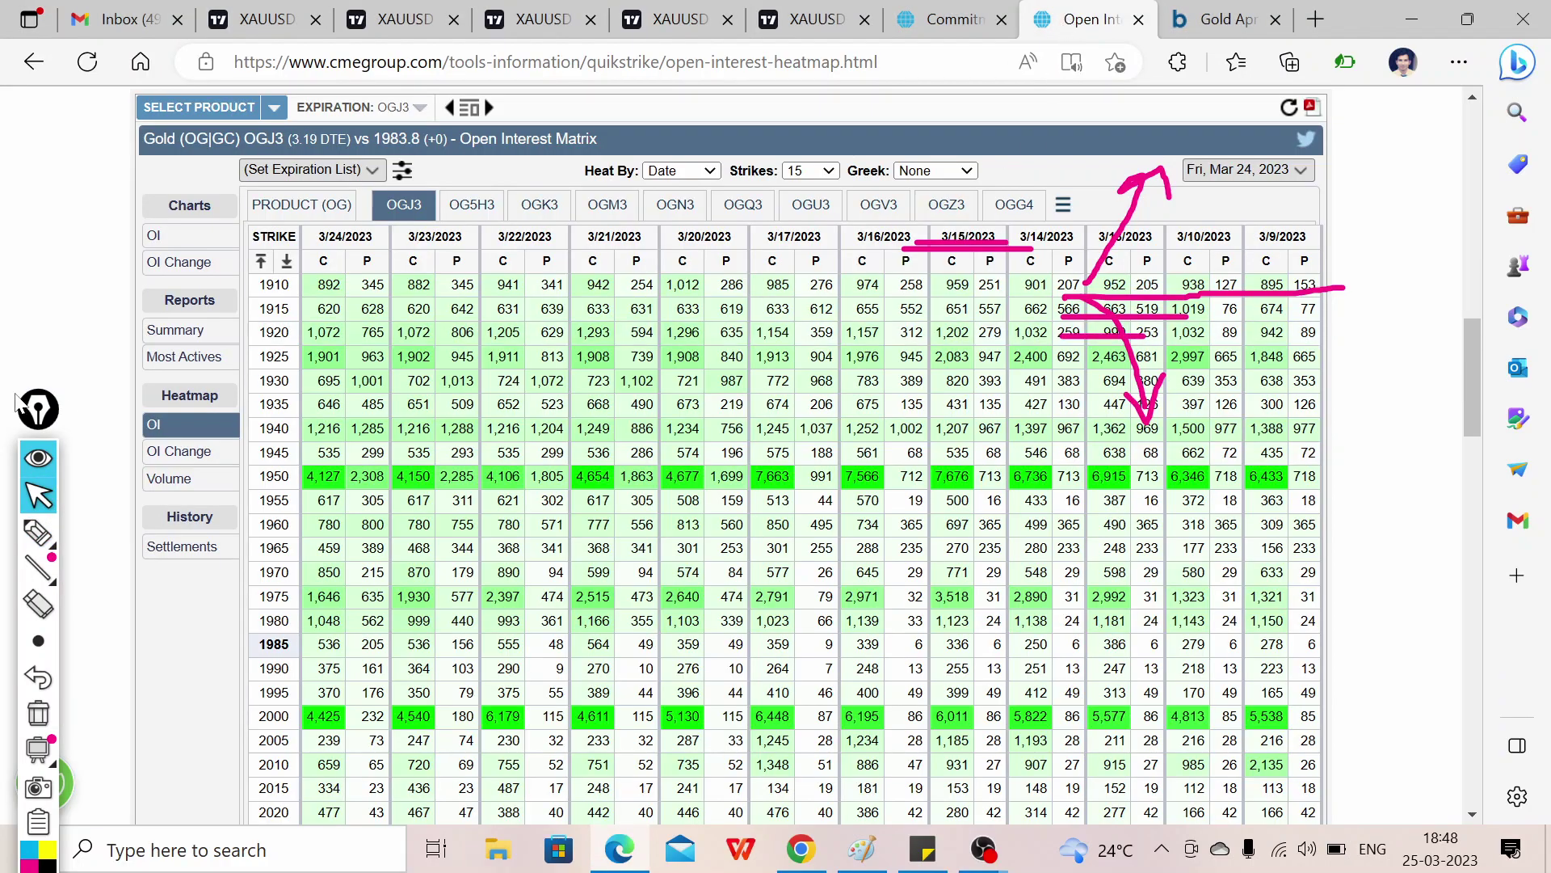
click(36, 605)
mouse_move(960, 232)
mouse_down()
mouse_move(1075, 319)
mouse_move(1187, 374)
mouse_move(1325, 257)
mouse_up()
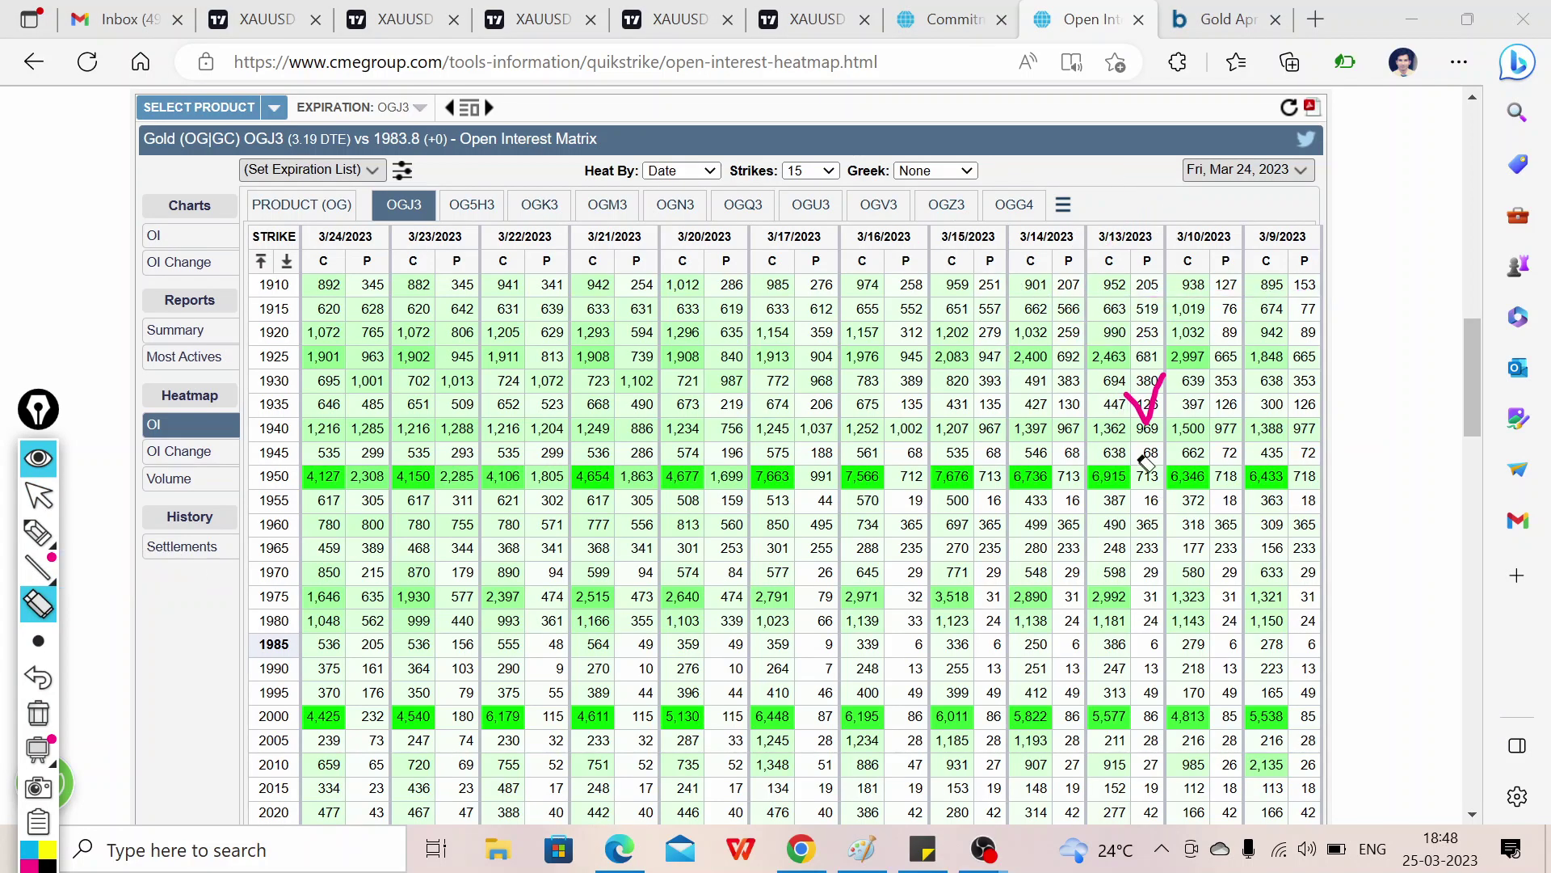
click(37, 532)
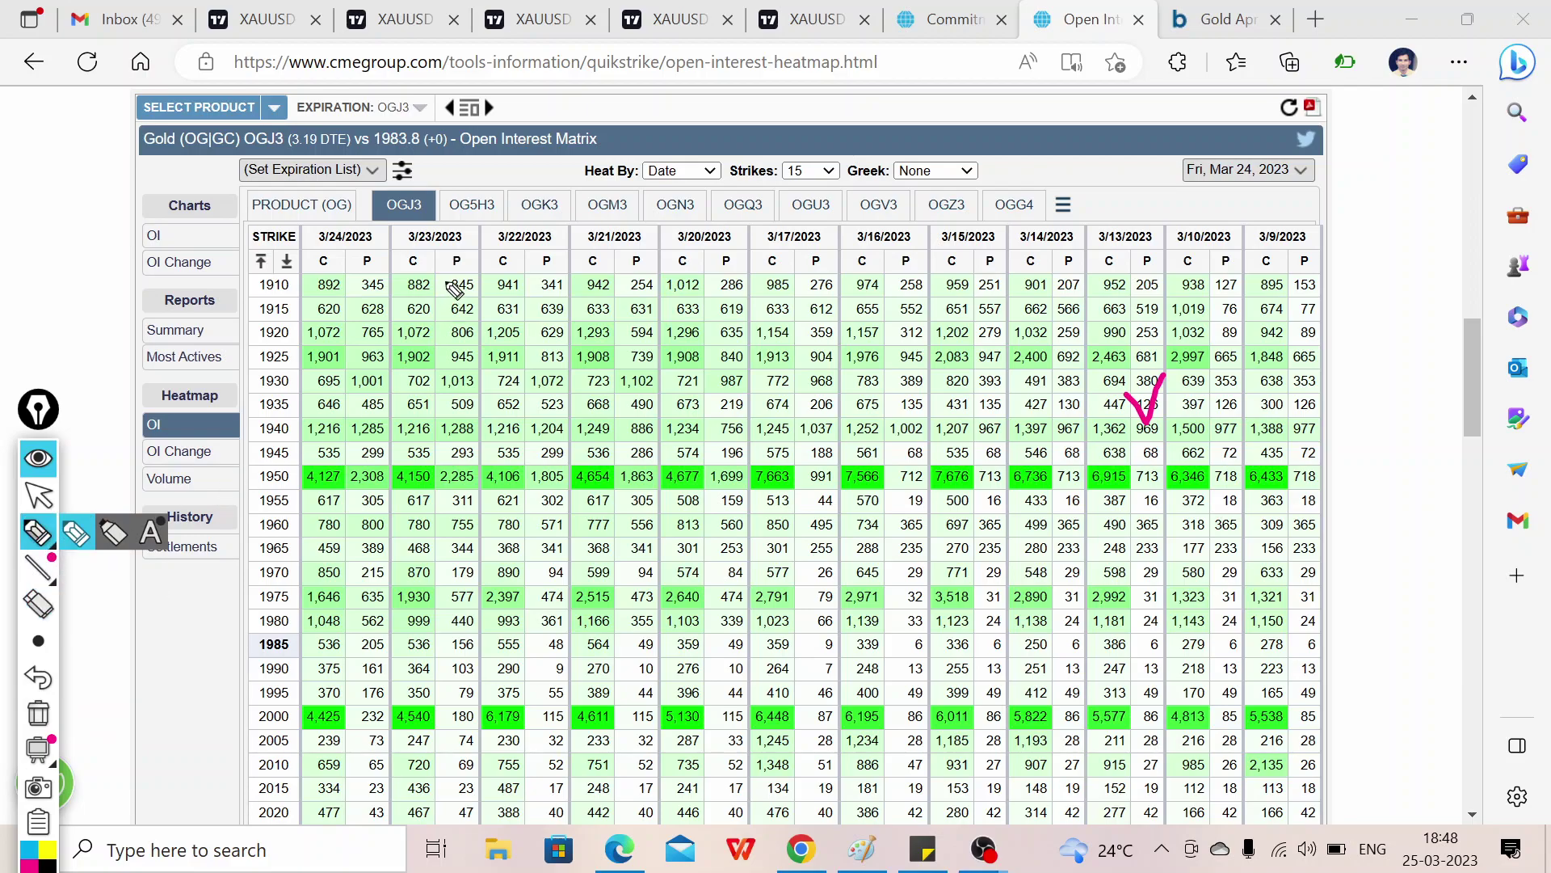
- Mark the 1975 strike with lines, circle the 2000 strike and underline the 1950 strike in the open interest matrix
drag(257, 609, 346, 609)
mouse_move(257, 592)
mouse_down()
mouse_move(298, 590)
mouse_move(297, 626)
mouse_up()
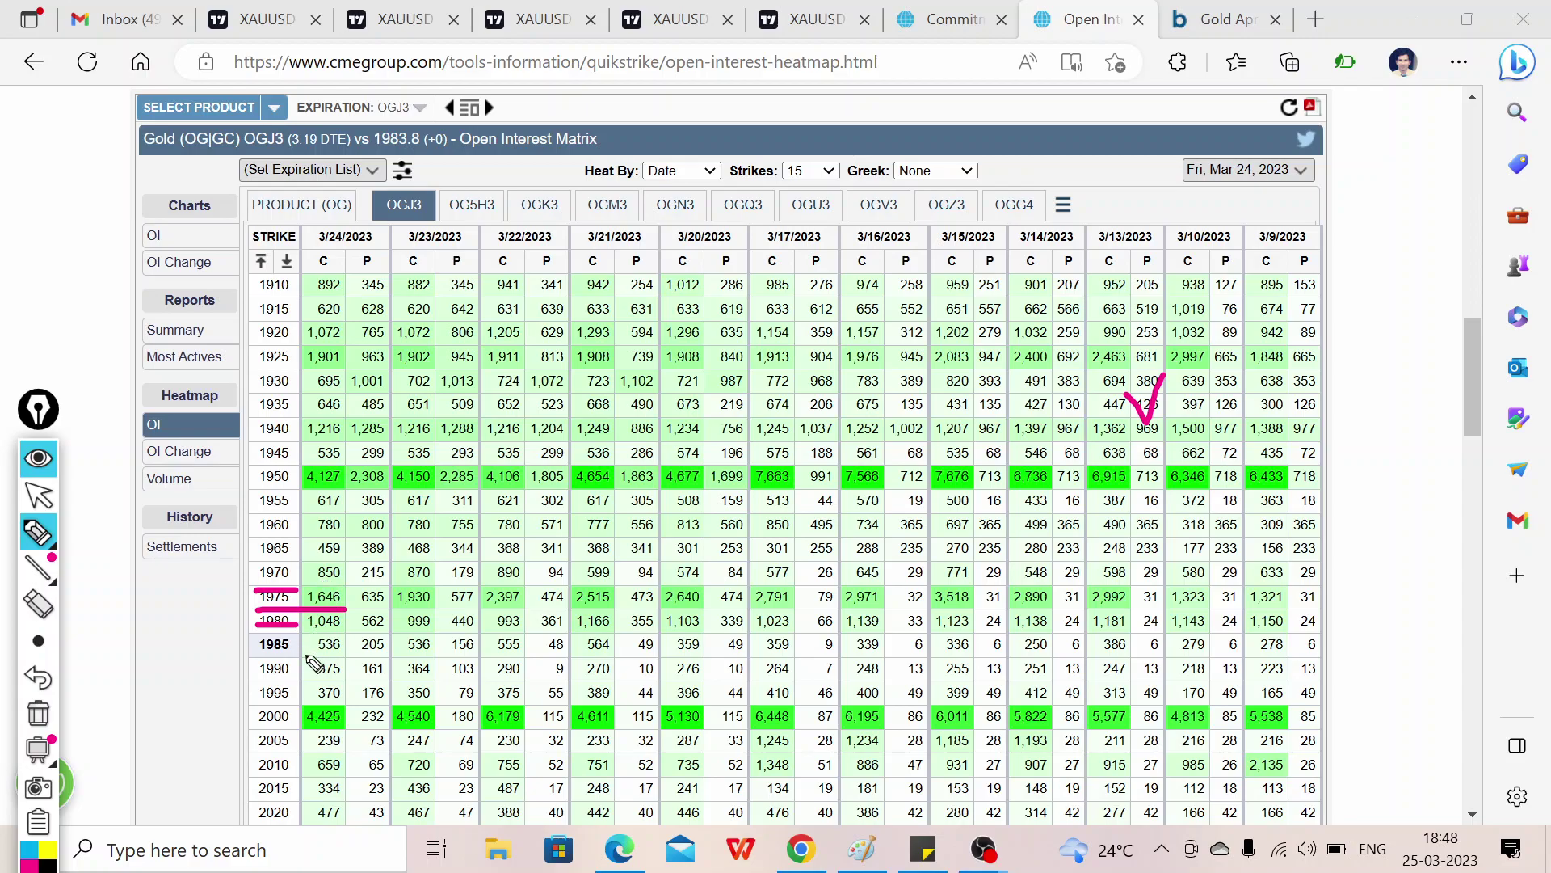
mouse_move(251, 719)
mouse_down()
mouse_move(289, 698)
mouse_move(257, 702)
mouse_up()
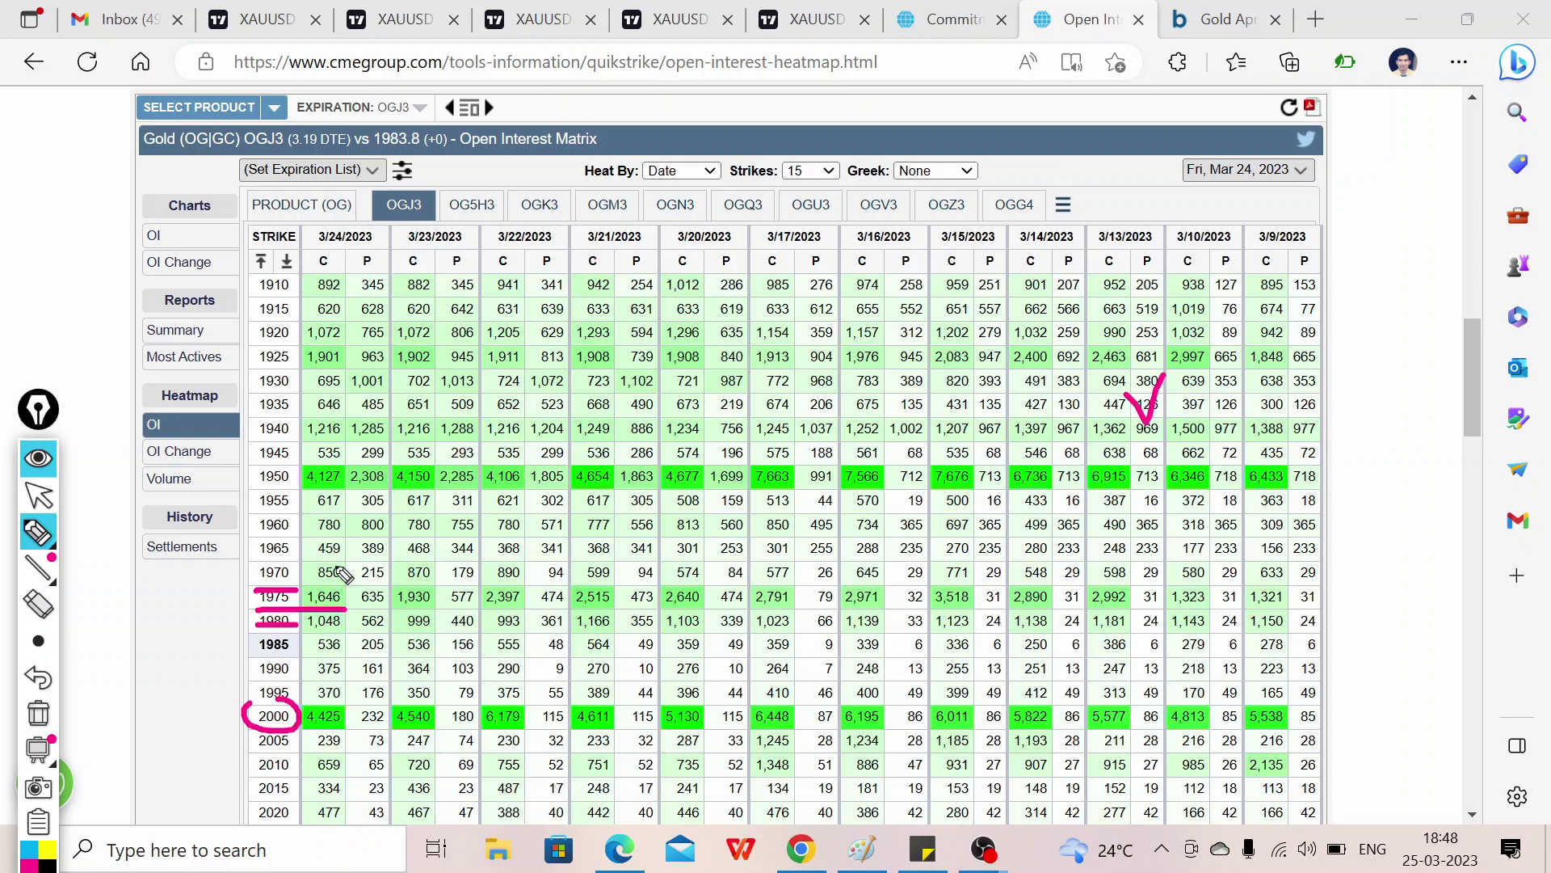
drag(260, 492, 309, 489)
click(38, 496)
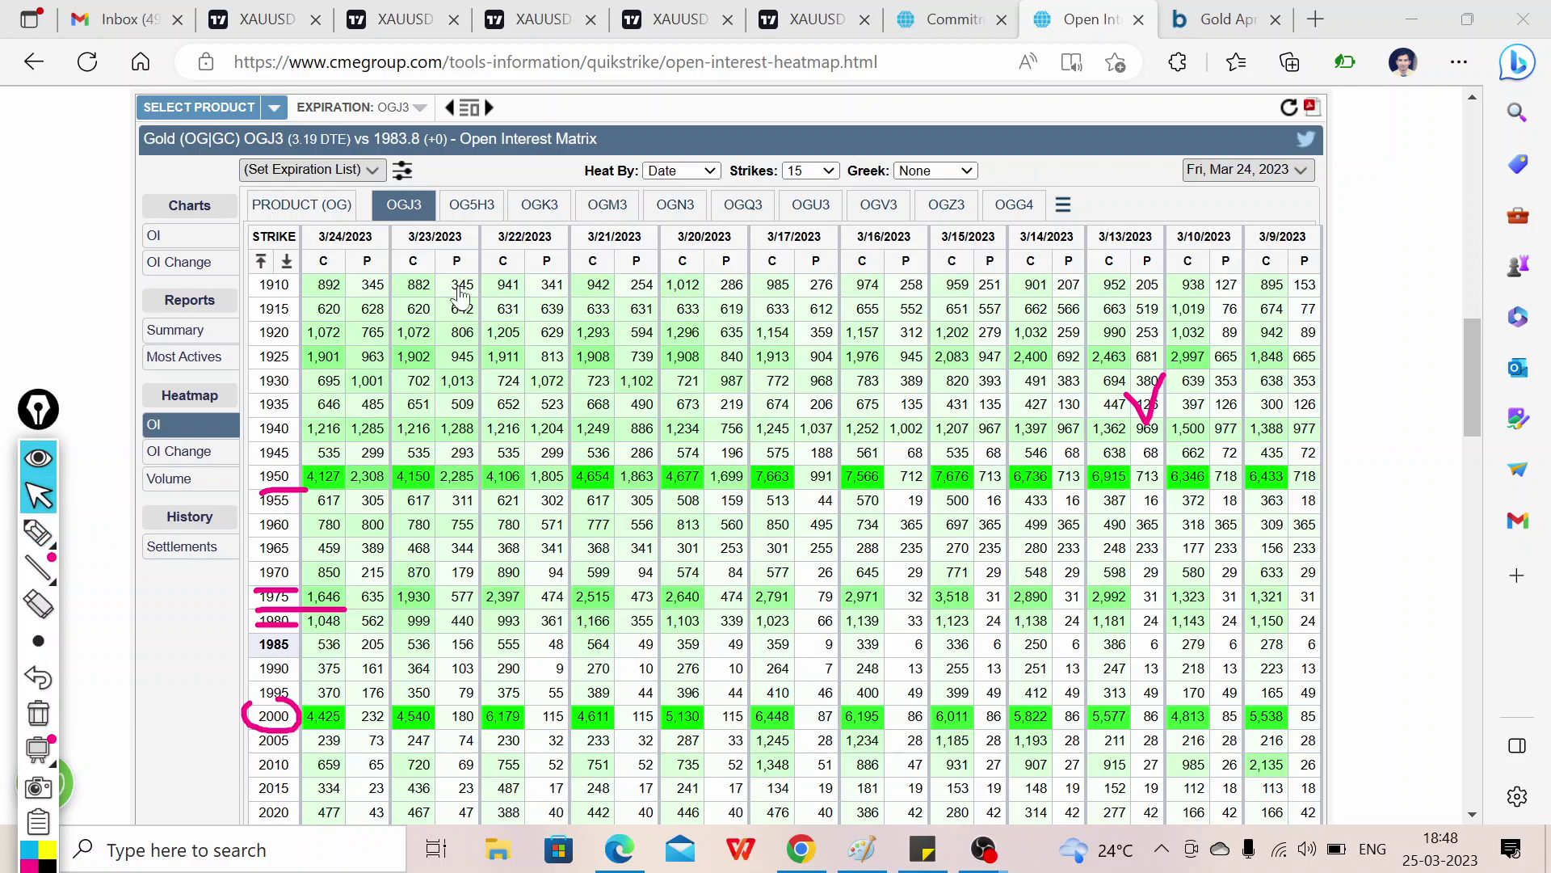
- Switch to the Barchart gold options page and erase the carried-over strokes around the premium totals
click(1205, 13)
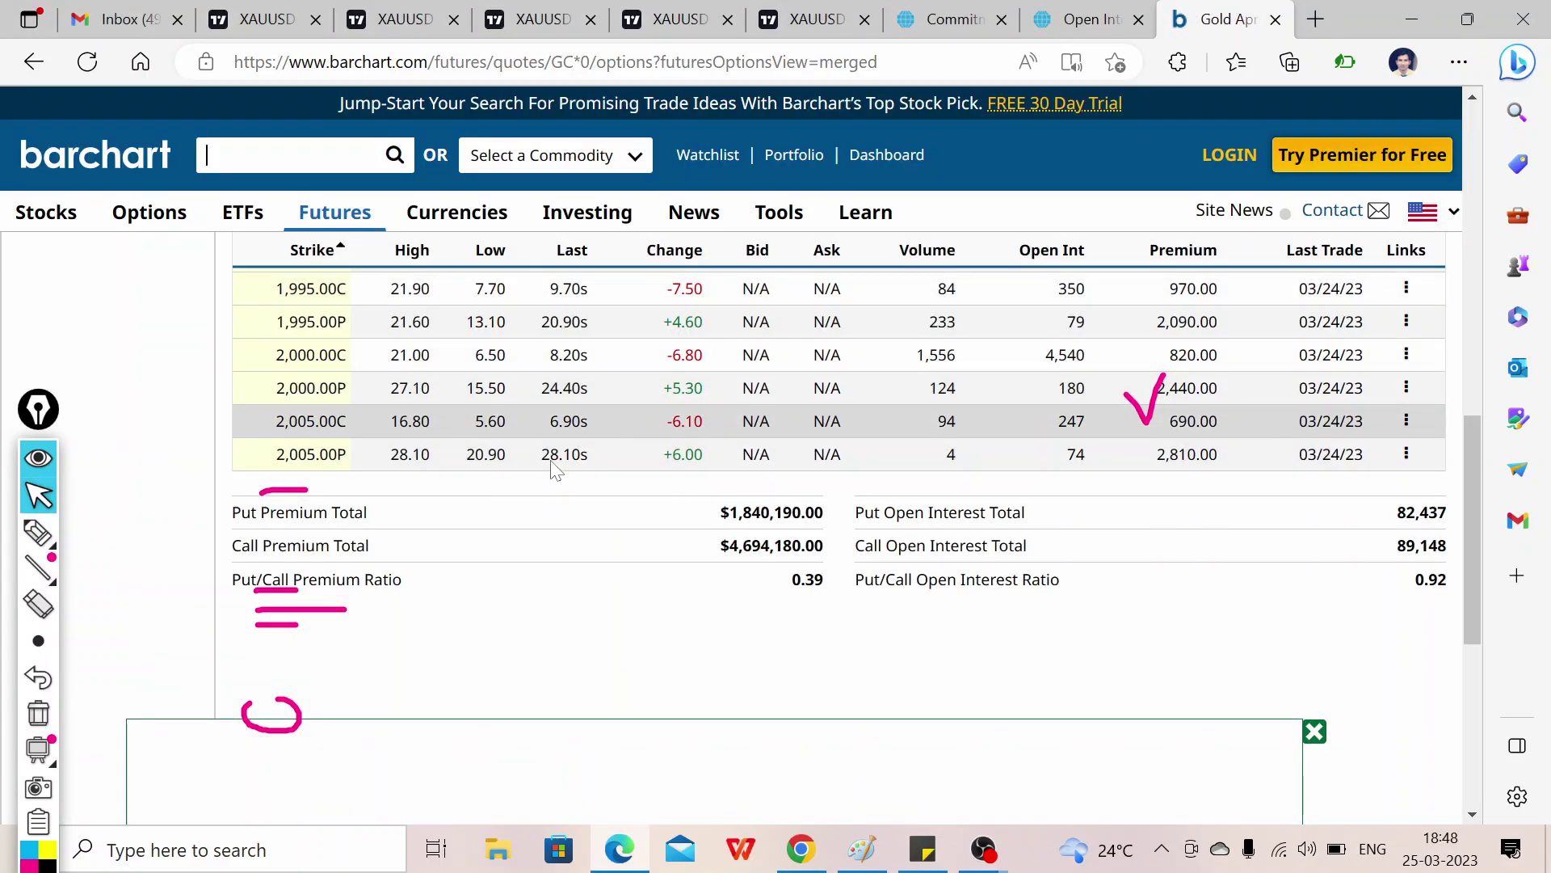
click(38, 604)
mouse_move(214, 555)
mouse_down()
mouse_move(319, 505)
mouse_move(291, 606)
mouse_move(283, 594)
mouse_up()
click(38, 536)
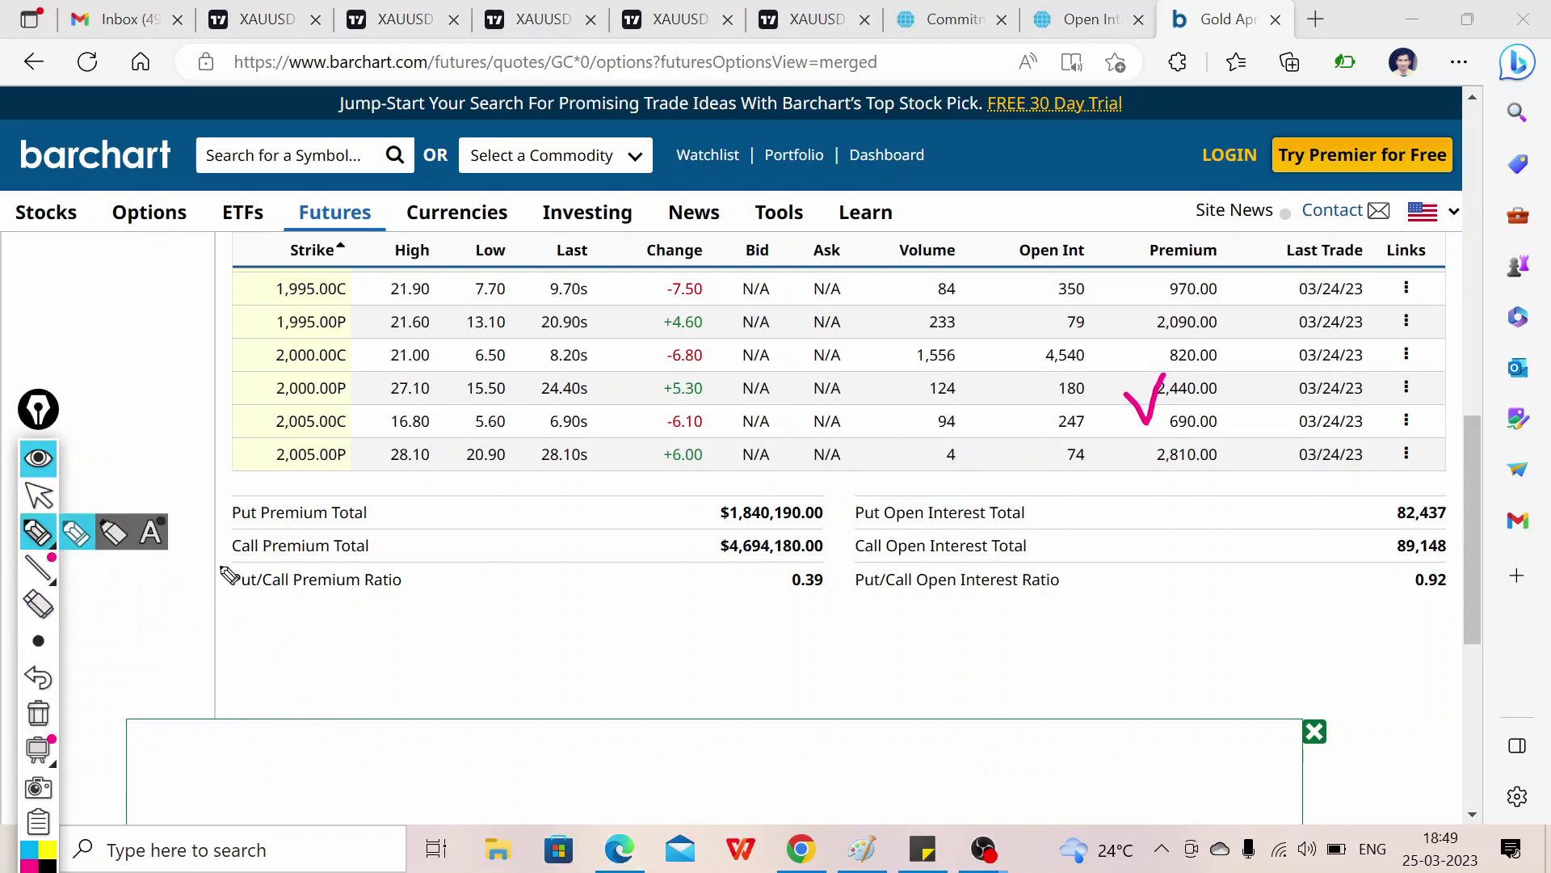
- Circle the Put/Call Open Interest Ratio value and return to pointer mode
mouse_move(1433, 563)
mouse_down()
mouse_move(1415, 571)
mouse_move(1437, 612)
mouse_move(1430, 560)
mouse_up()
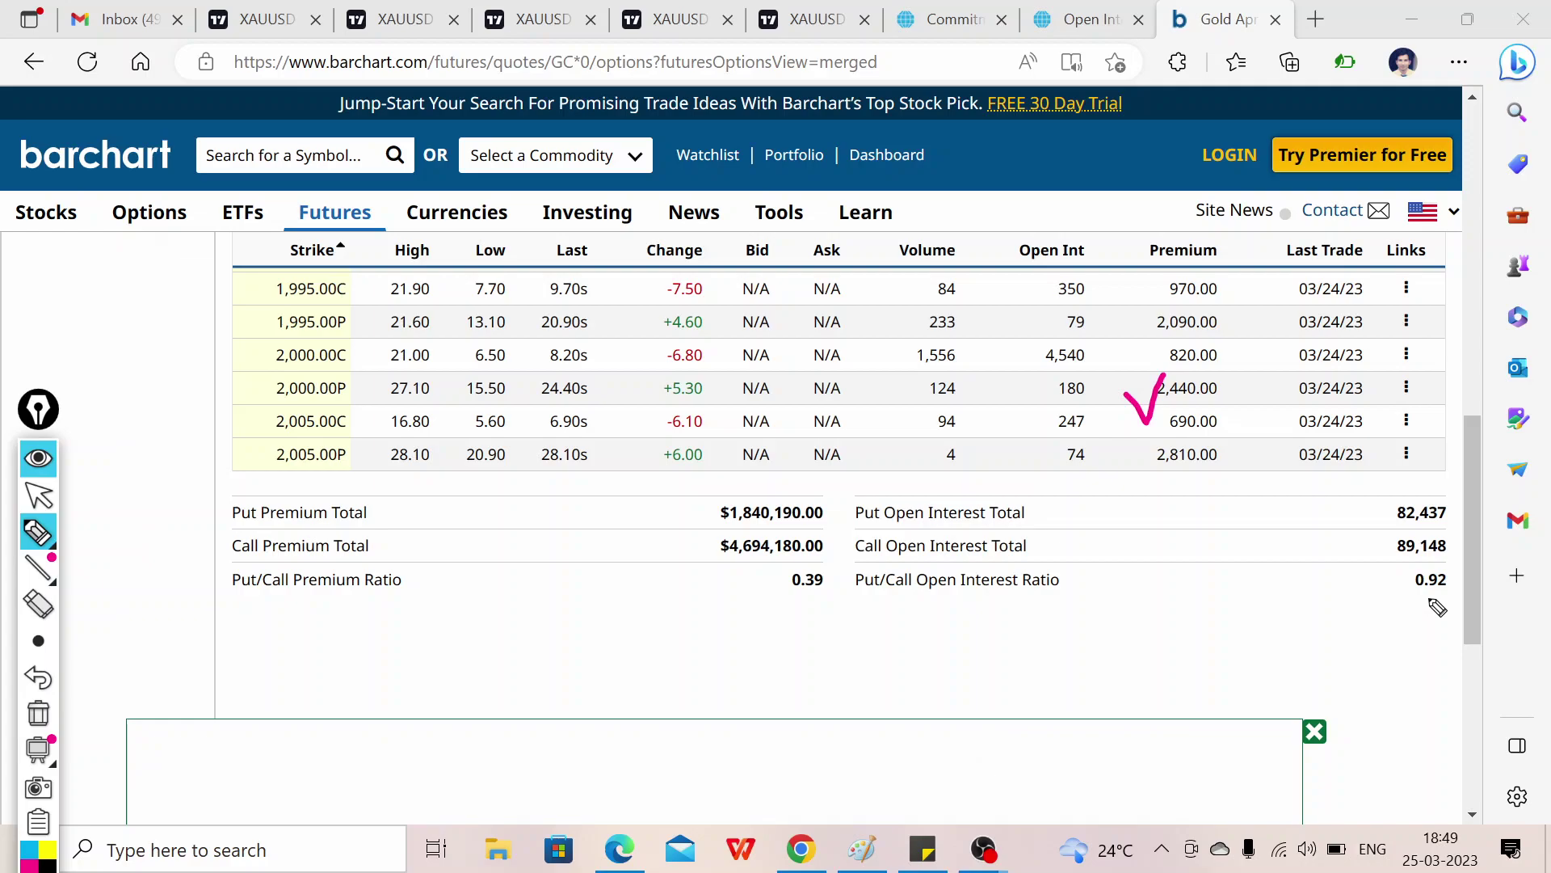
mouse_move(1440, 566)
mouse_down()
mouse_move(1406, 574)
mouse_move(1451, 604)
mouse_move(1422, 579)
mouse_up()
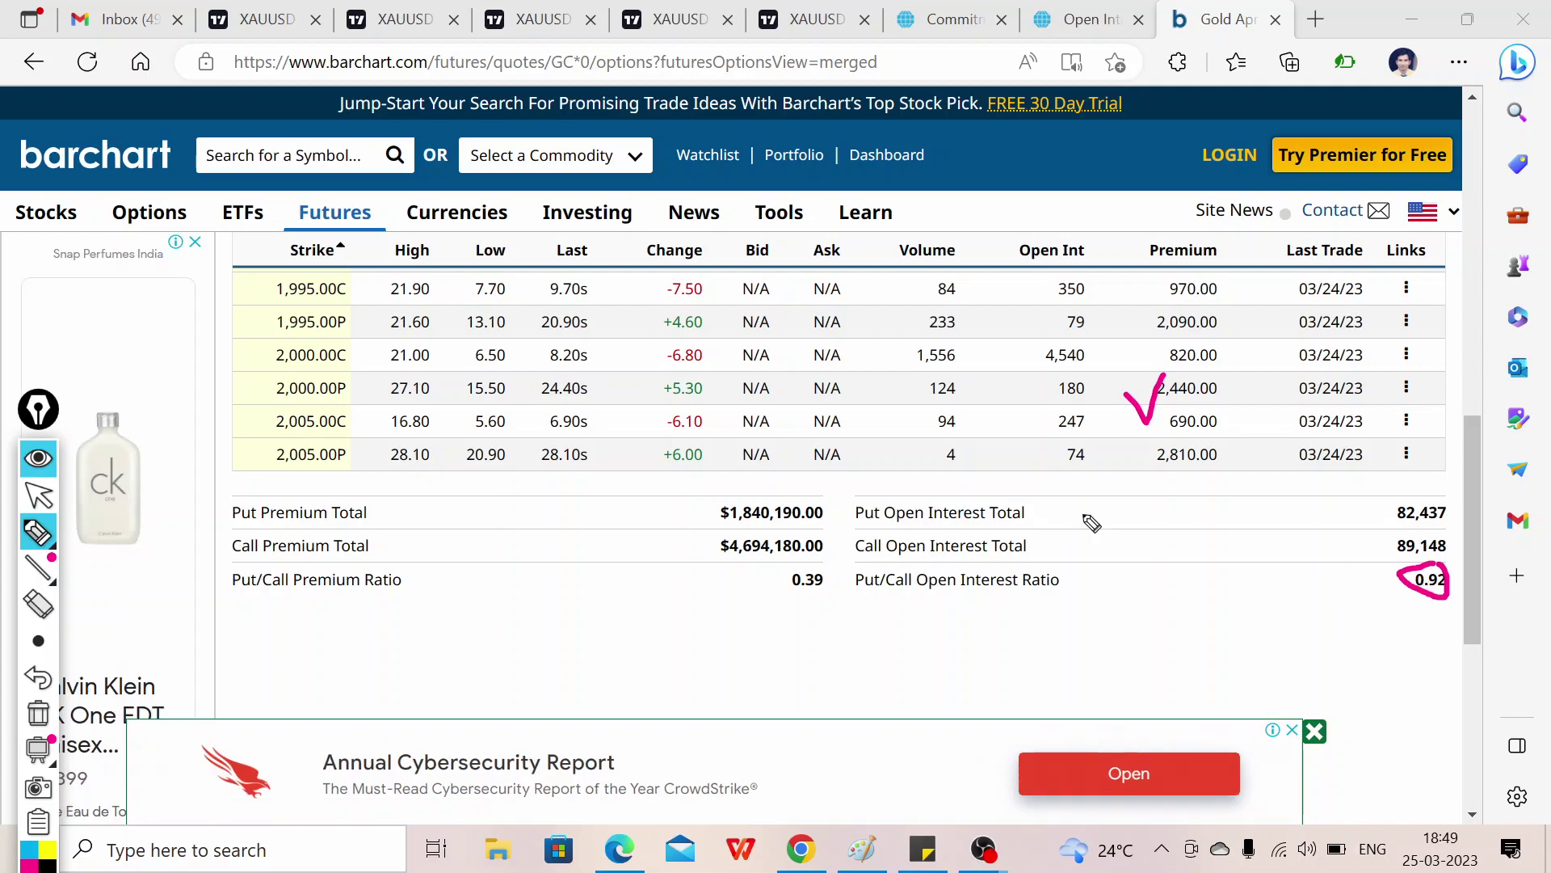
click(39, 497)
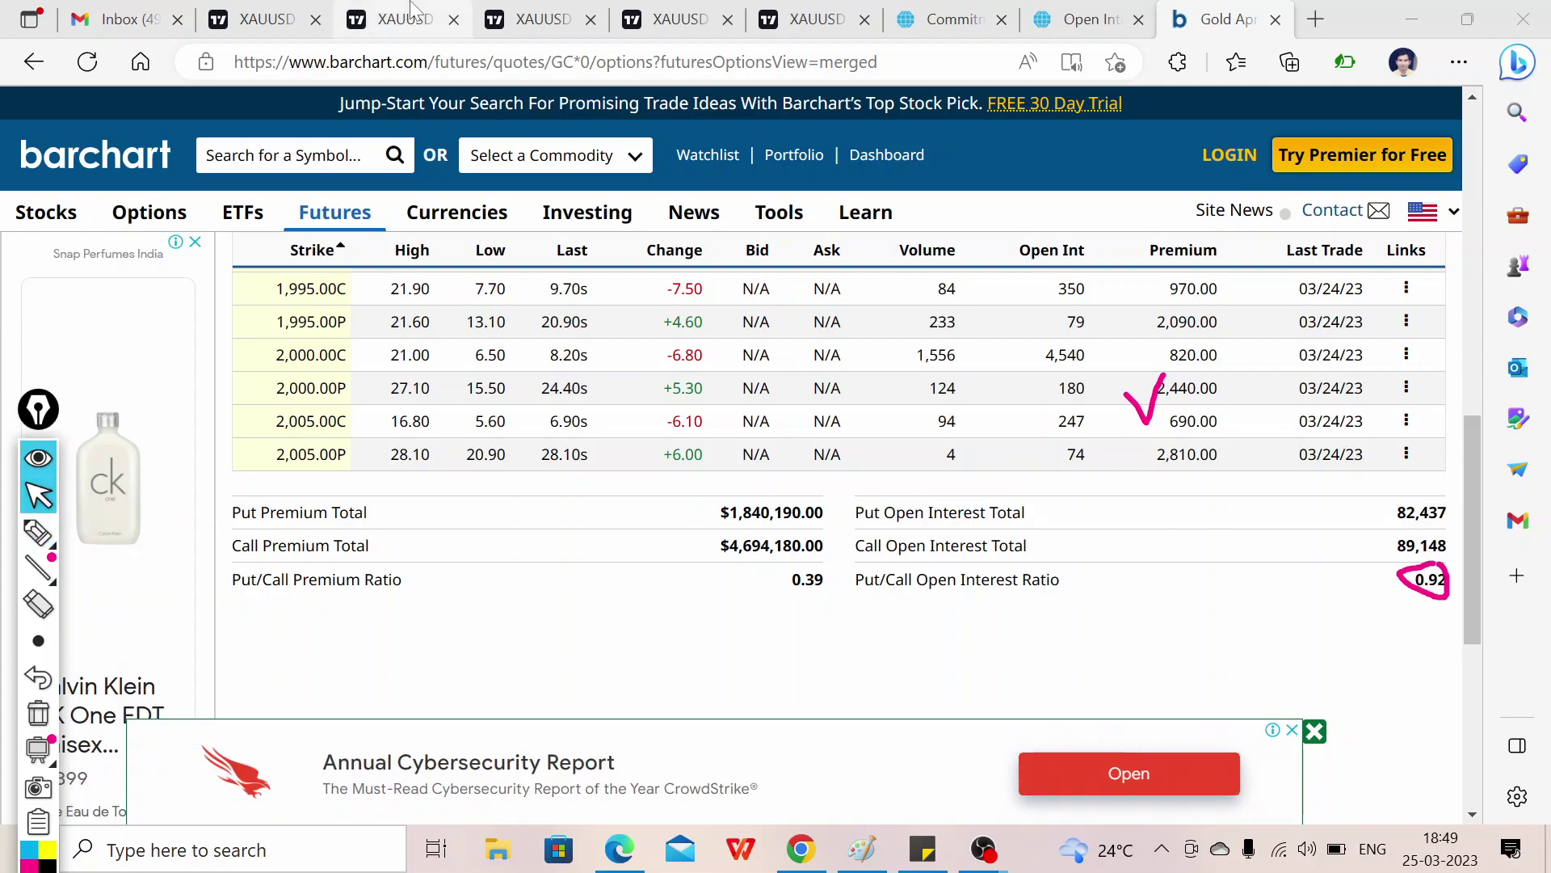
- Return to the 4h XAUUSD chart with the Fibonacci retracement levels
click(408, 15)
click(539, 11)
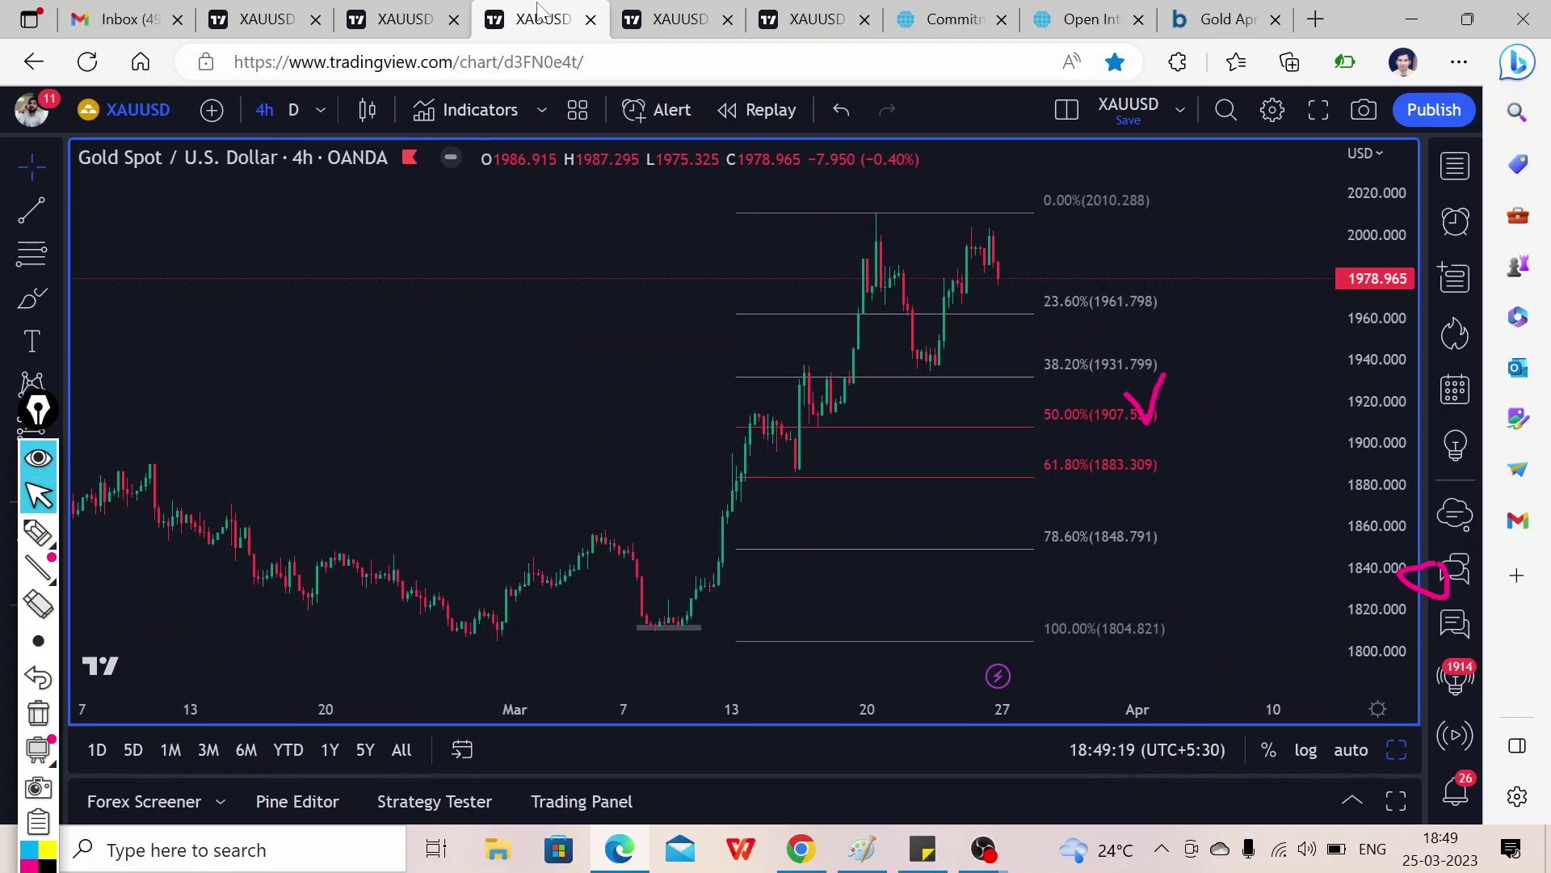